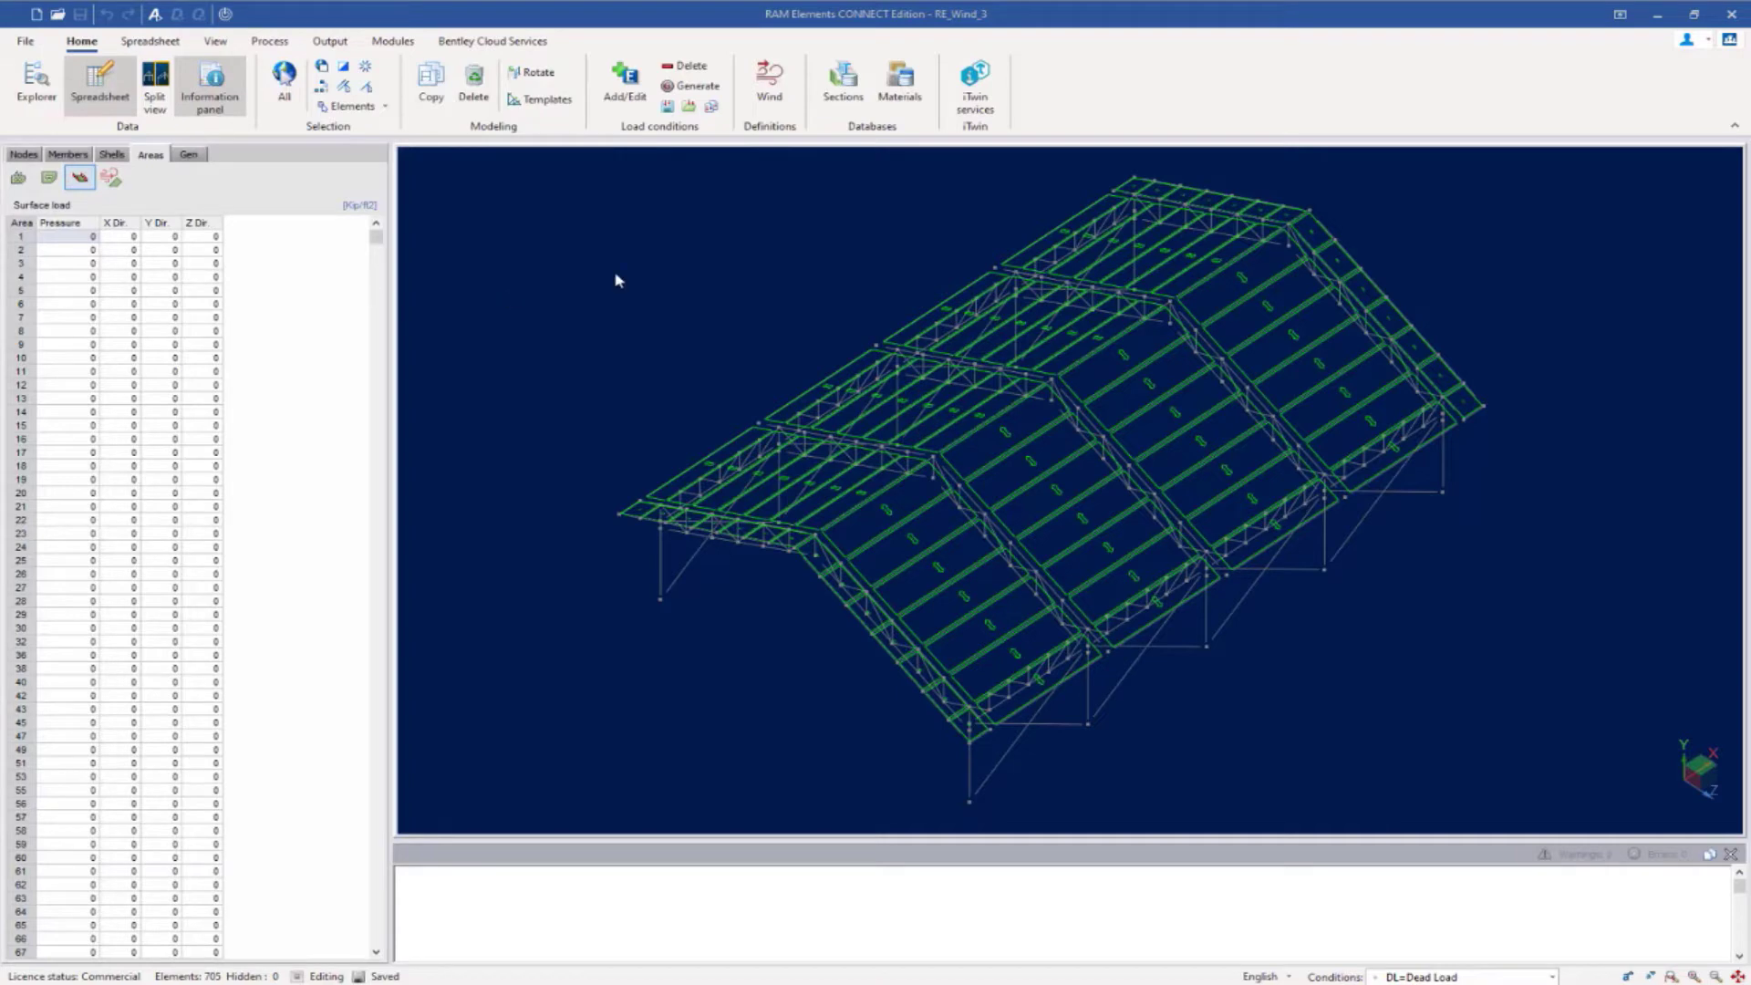
Step: Open the wind load definitions, choose X_OpenRoof_CaseA_0 to h as the starting definition and keep its enclosure category as Open
{"action": "left_click", "coordinate": [766, 91]}
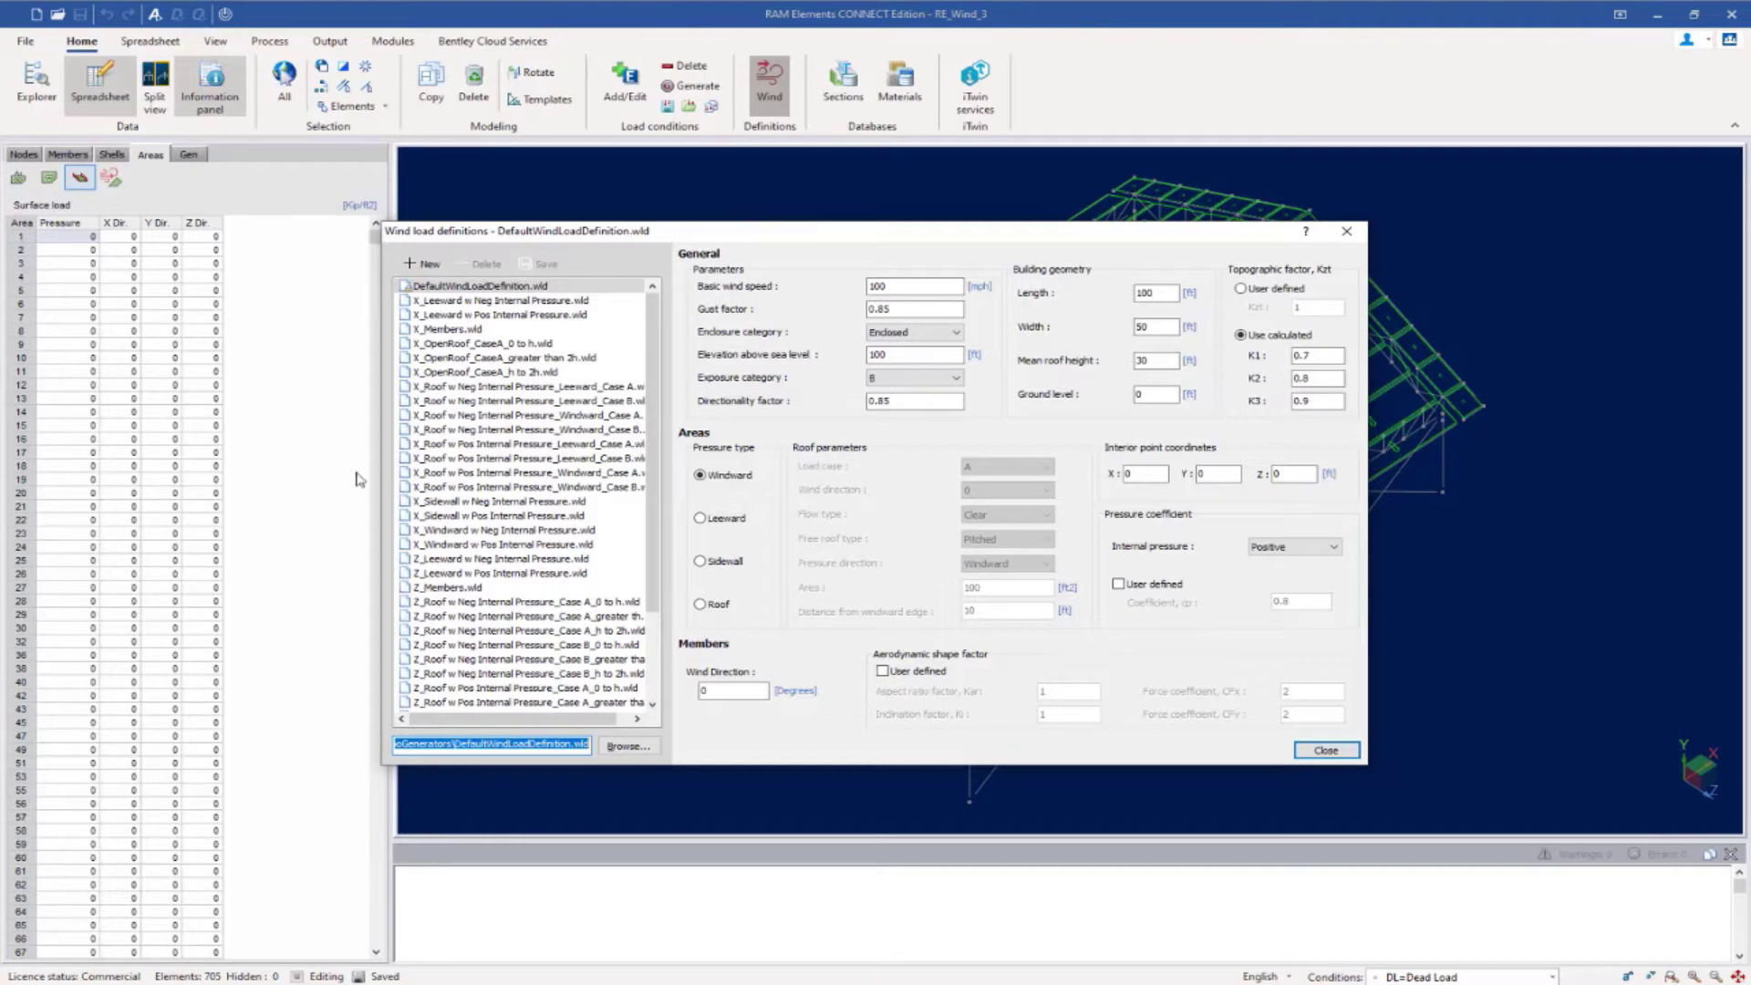
{"action": "left_click", "coordinate": [452, 346]}
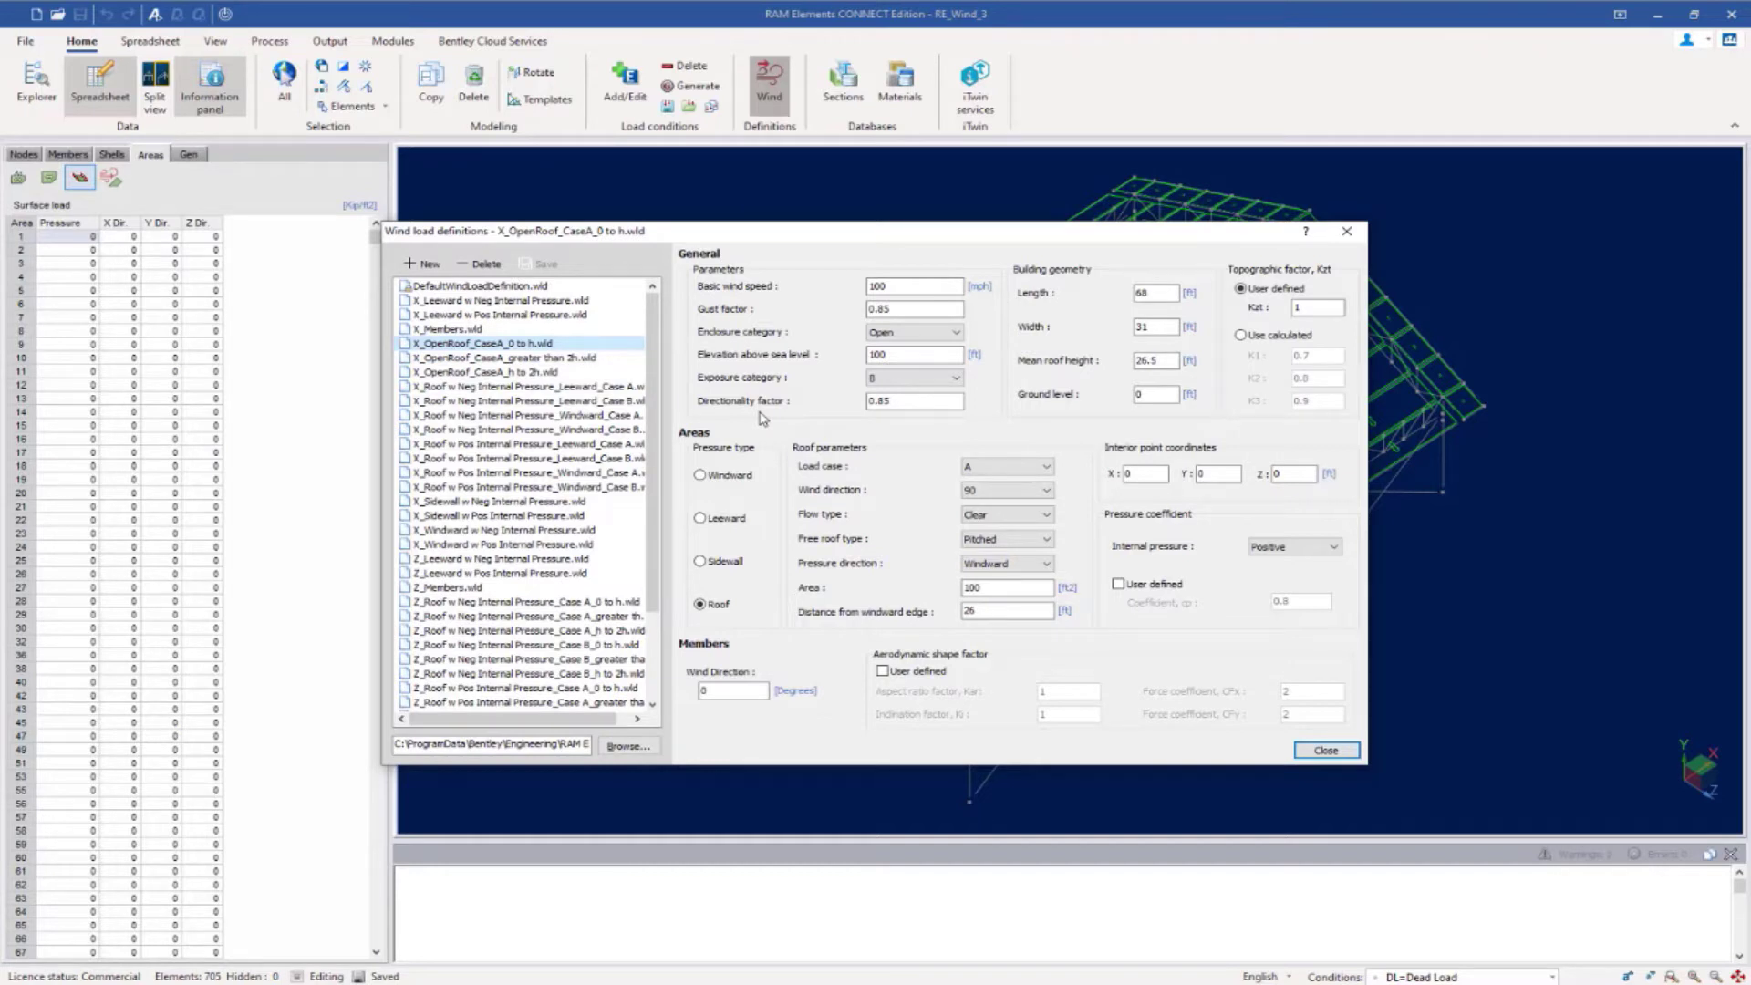
{"action": "left_click", "coordinate": [890, 336]}
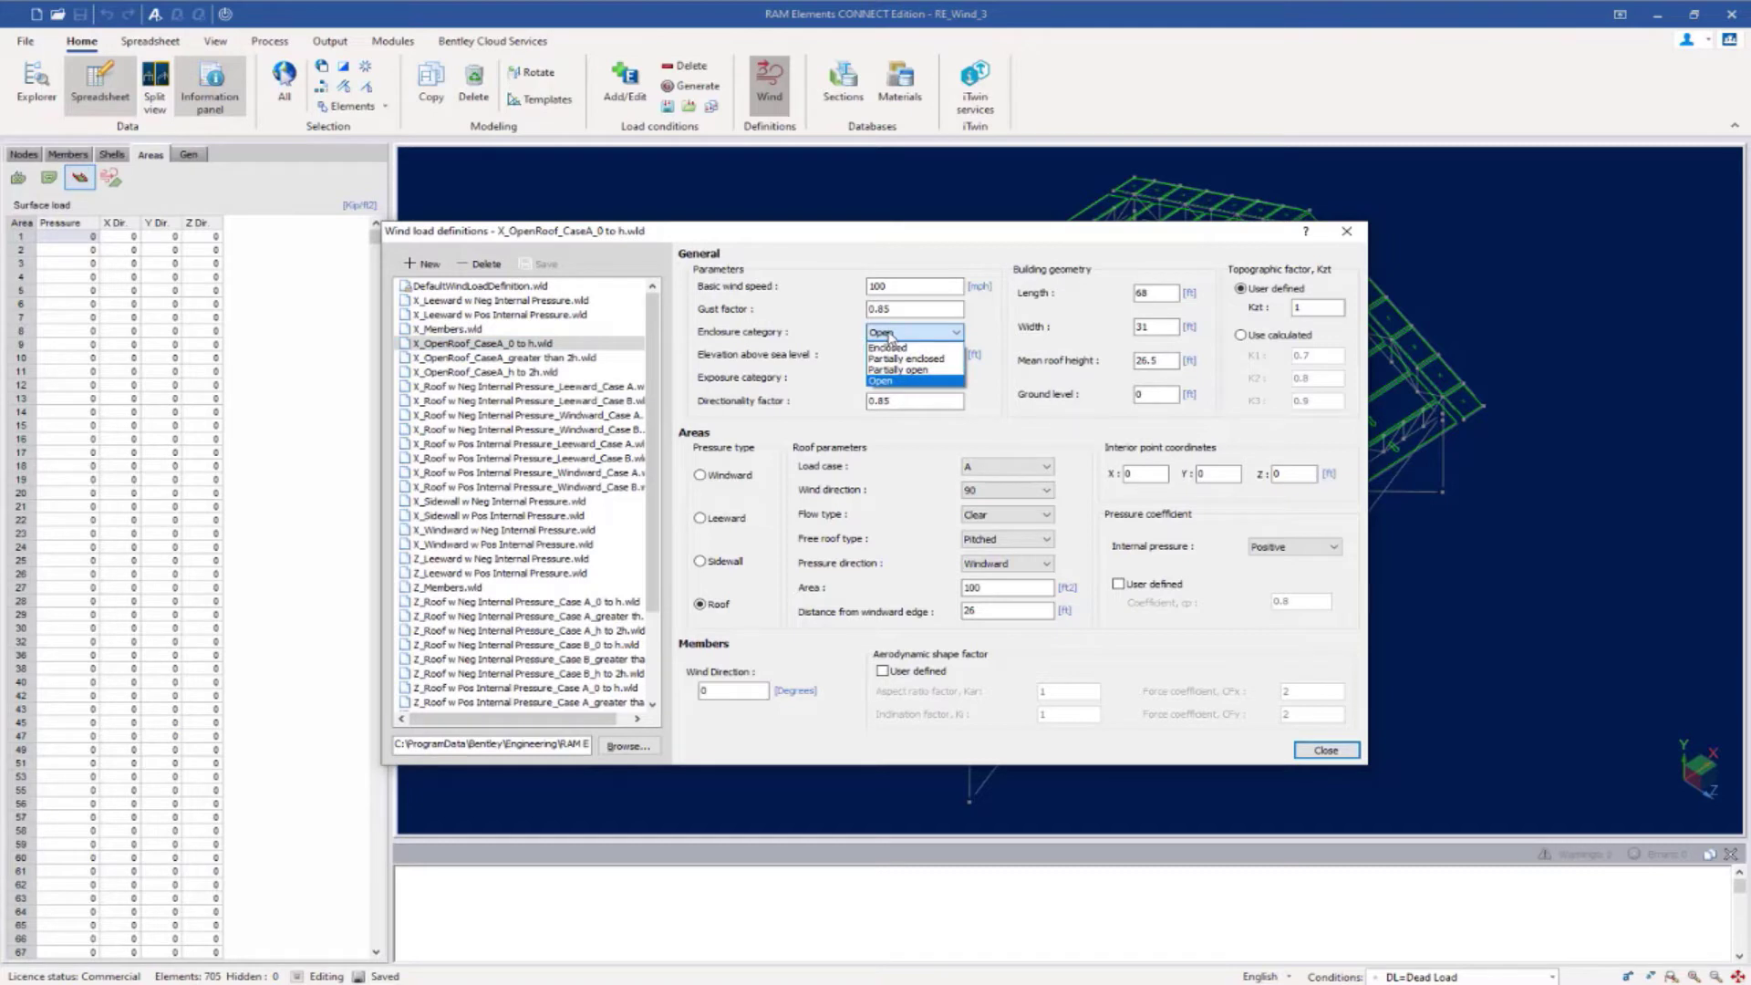
{"action": "left_click", "coordinate": [890, 335]}
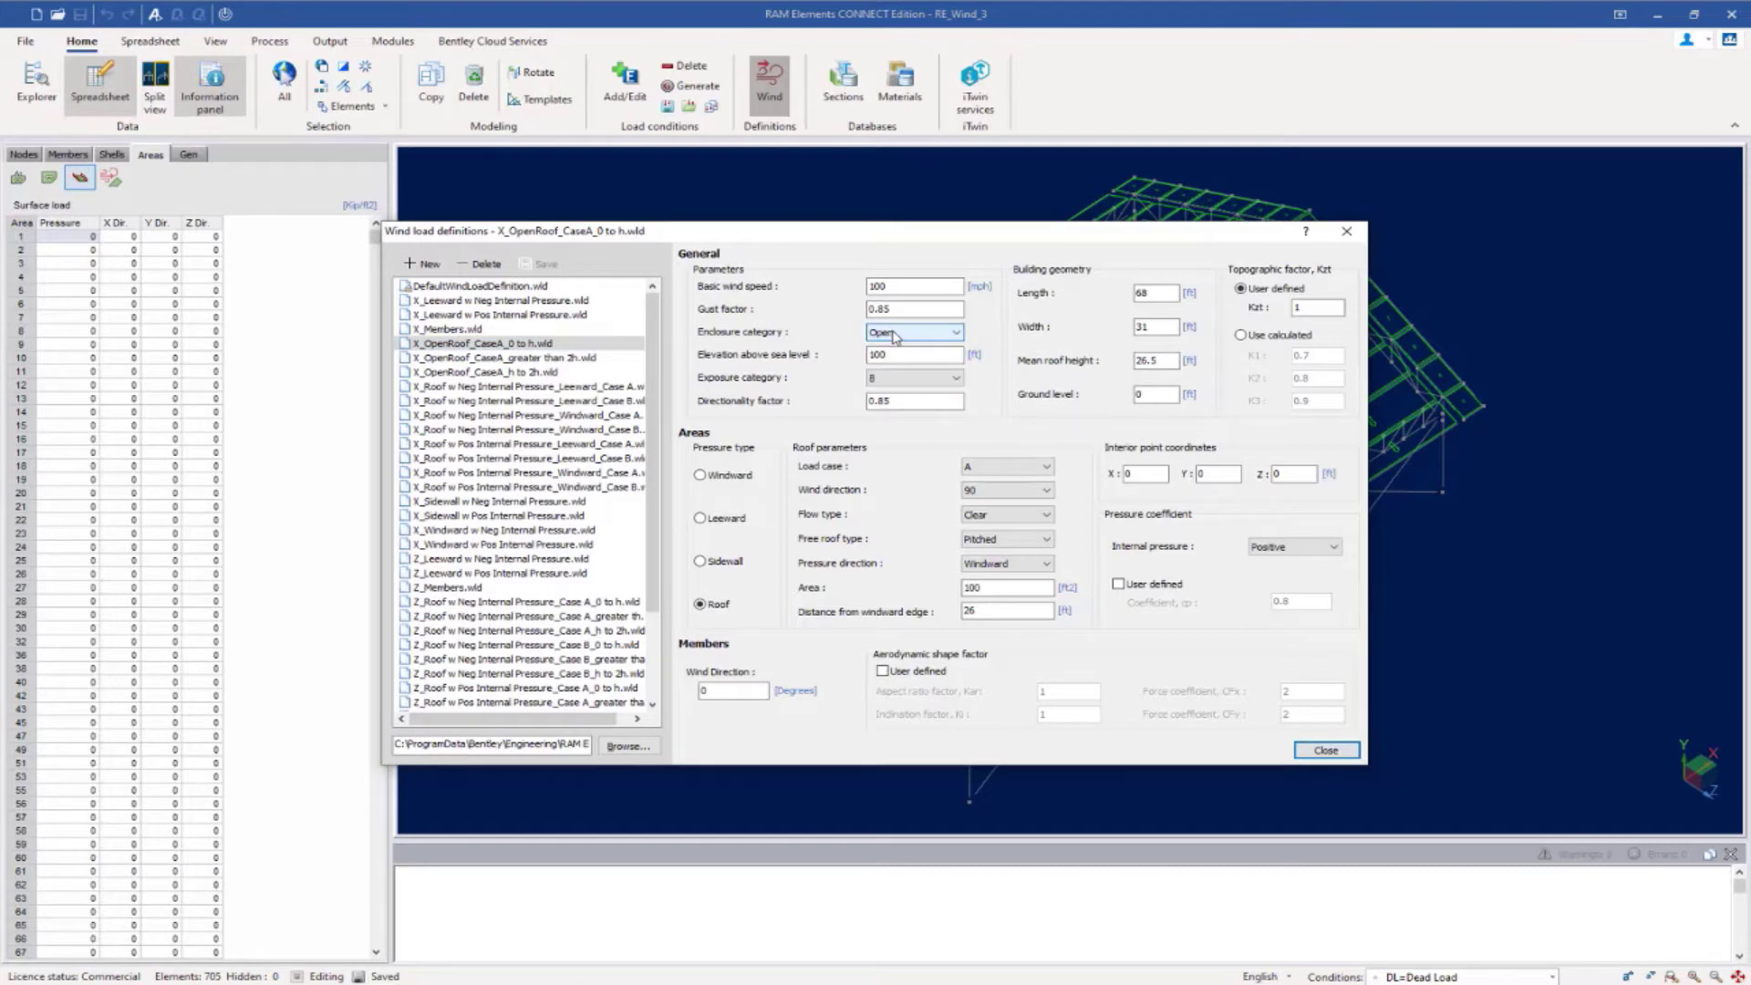
Step: Set the building geometry of the open roof definition to a length of 31 ft and a width of 68 ft
{"action": "left_click", "coordinate": [912, 377]}
{"action": "key", "text": "Tab"}
{"action": "key", "text": "Tab"}
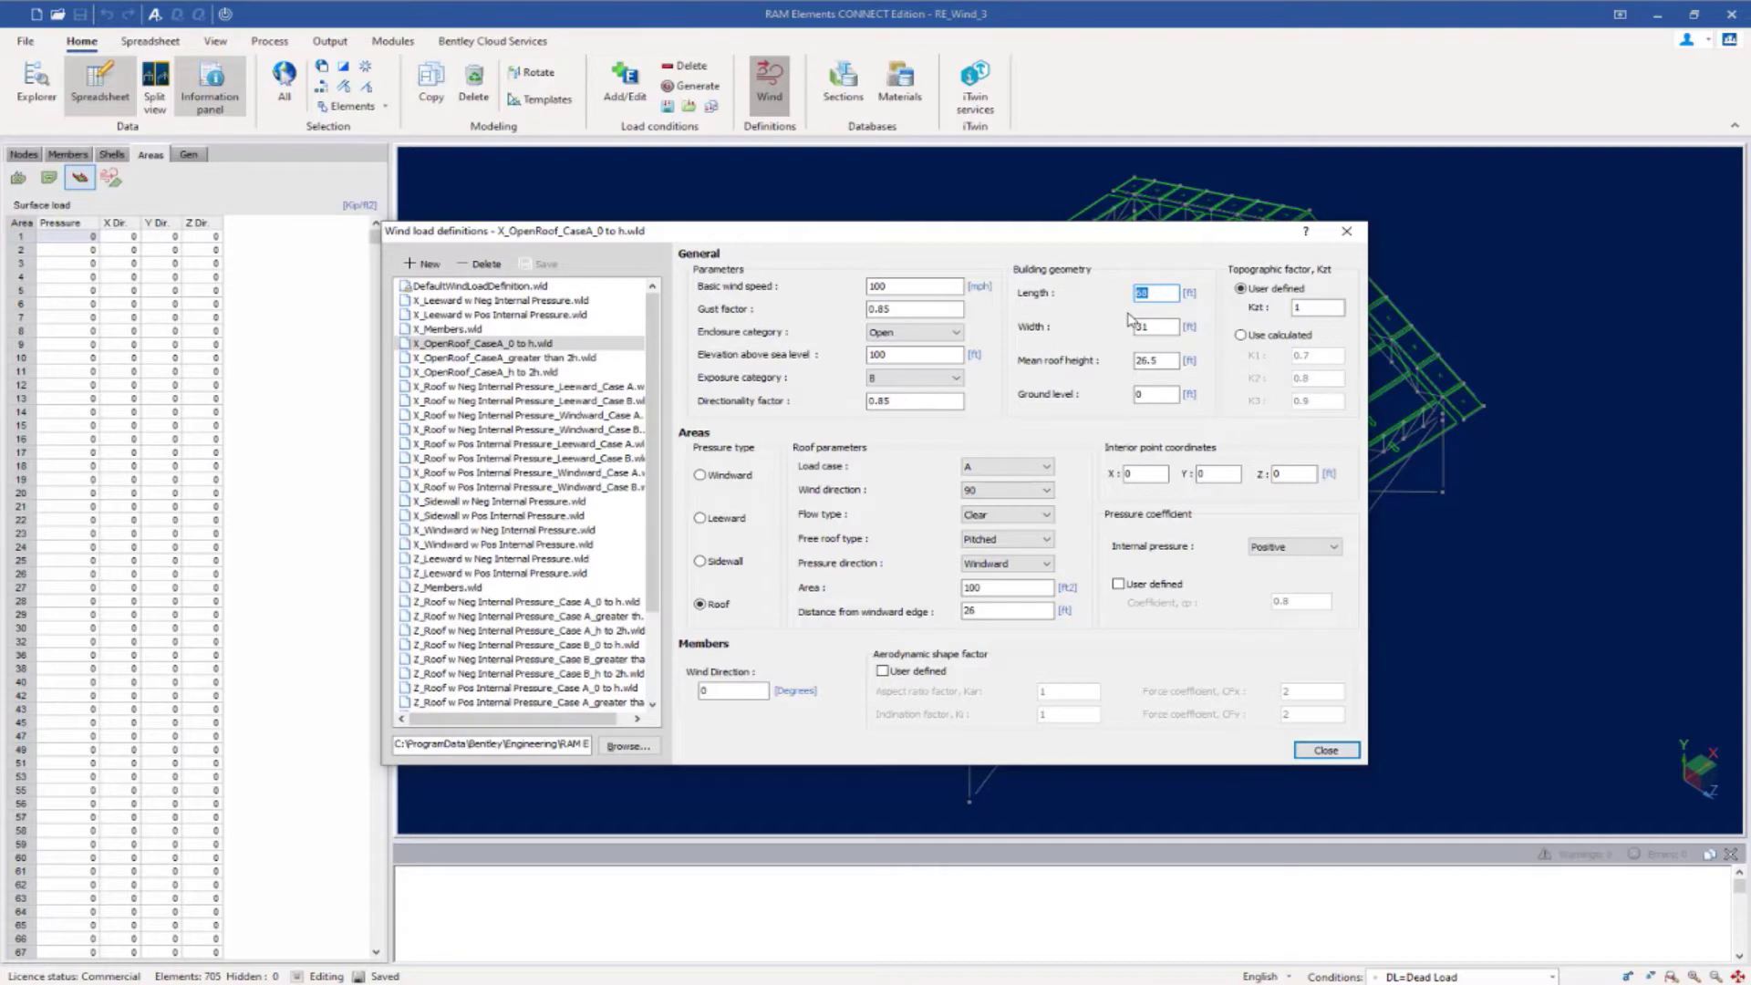
{"action": "type", "text": "31"}
{"action": "key", "text": "Tab"}
{"action": "type", "text": "6"}
Step: Set the roof parameters to load case A, wind direction 0, free roof type Pitched and pressure direction Windward
{"action": "left_click", "coordinate": [1025, 472]}
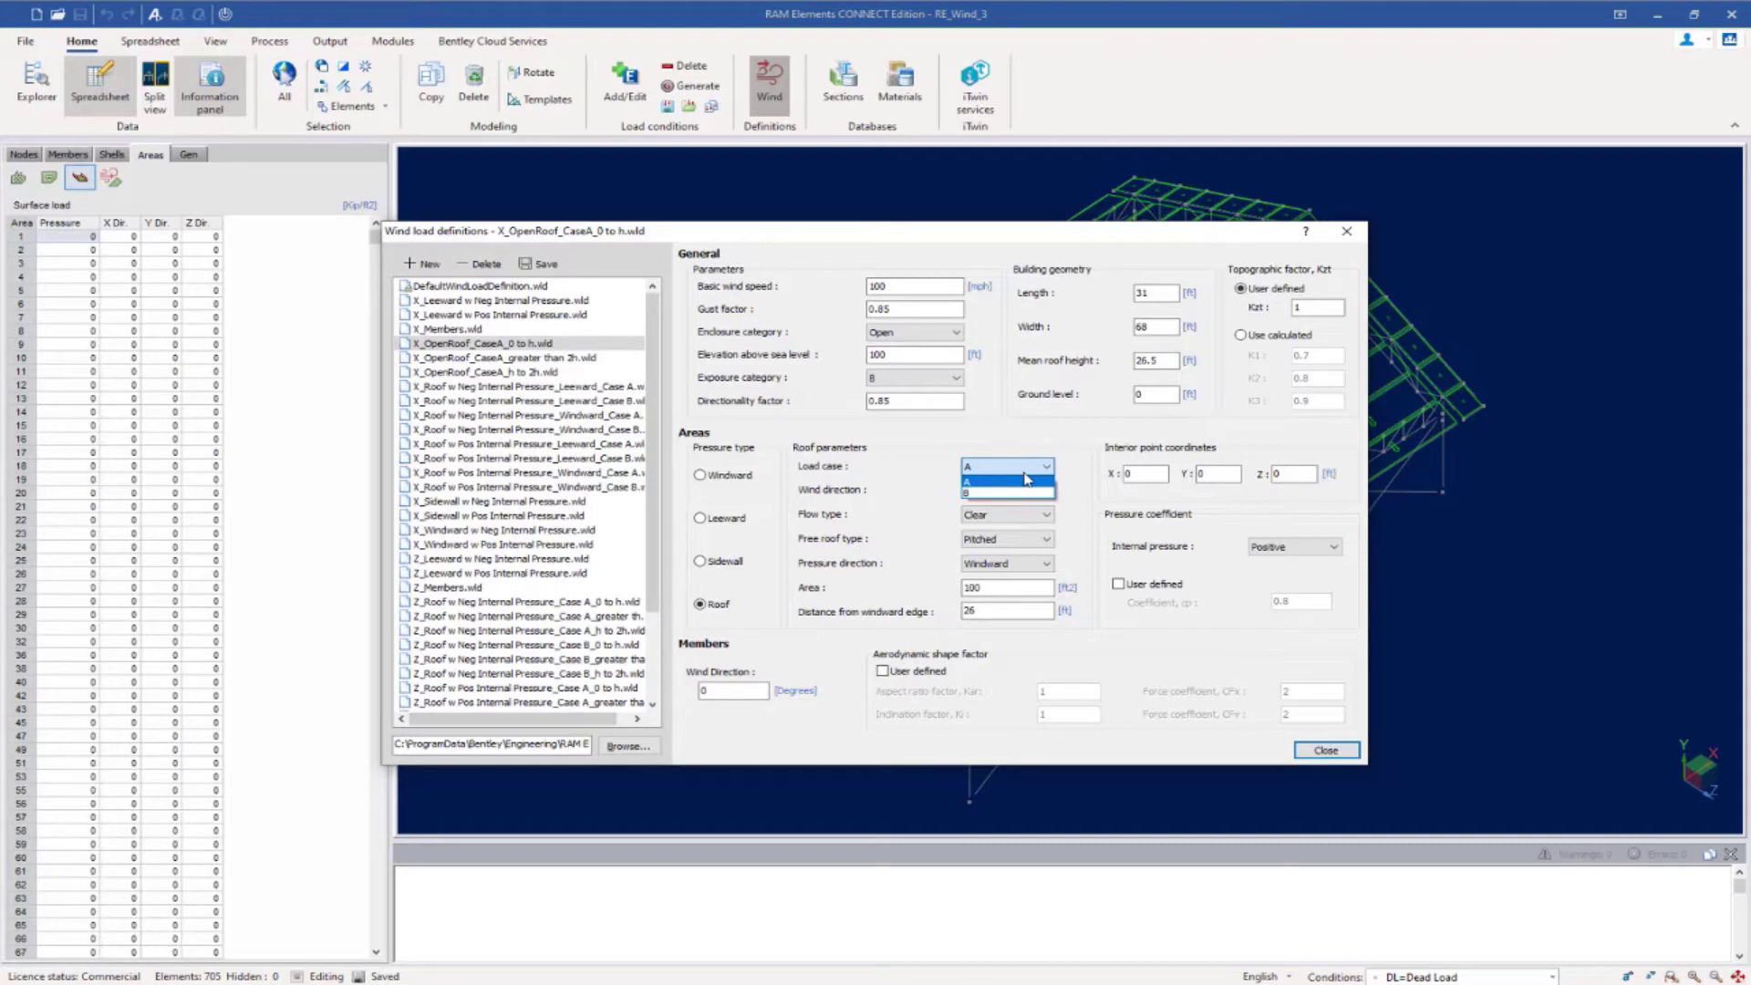
{"action": "left_click", "coordinate": [1026, 479]}
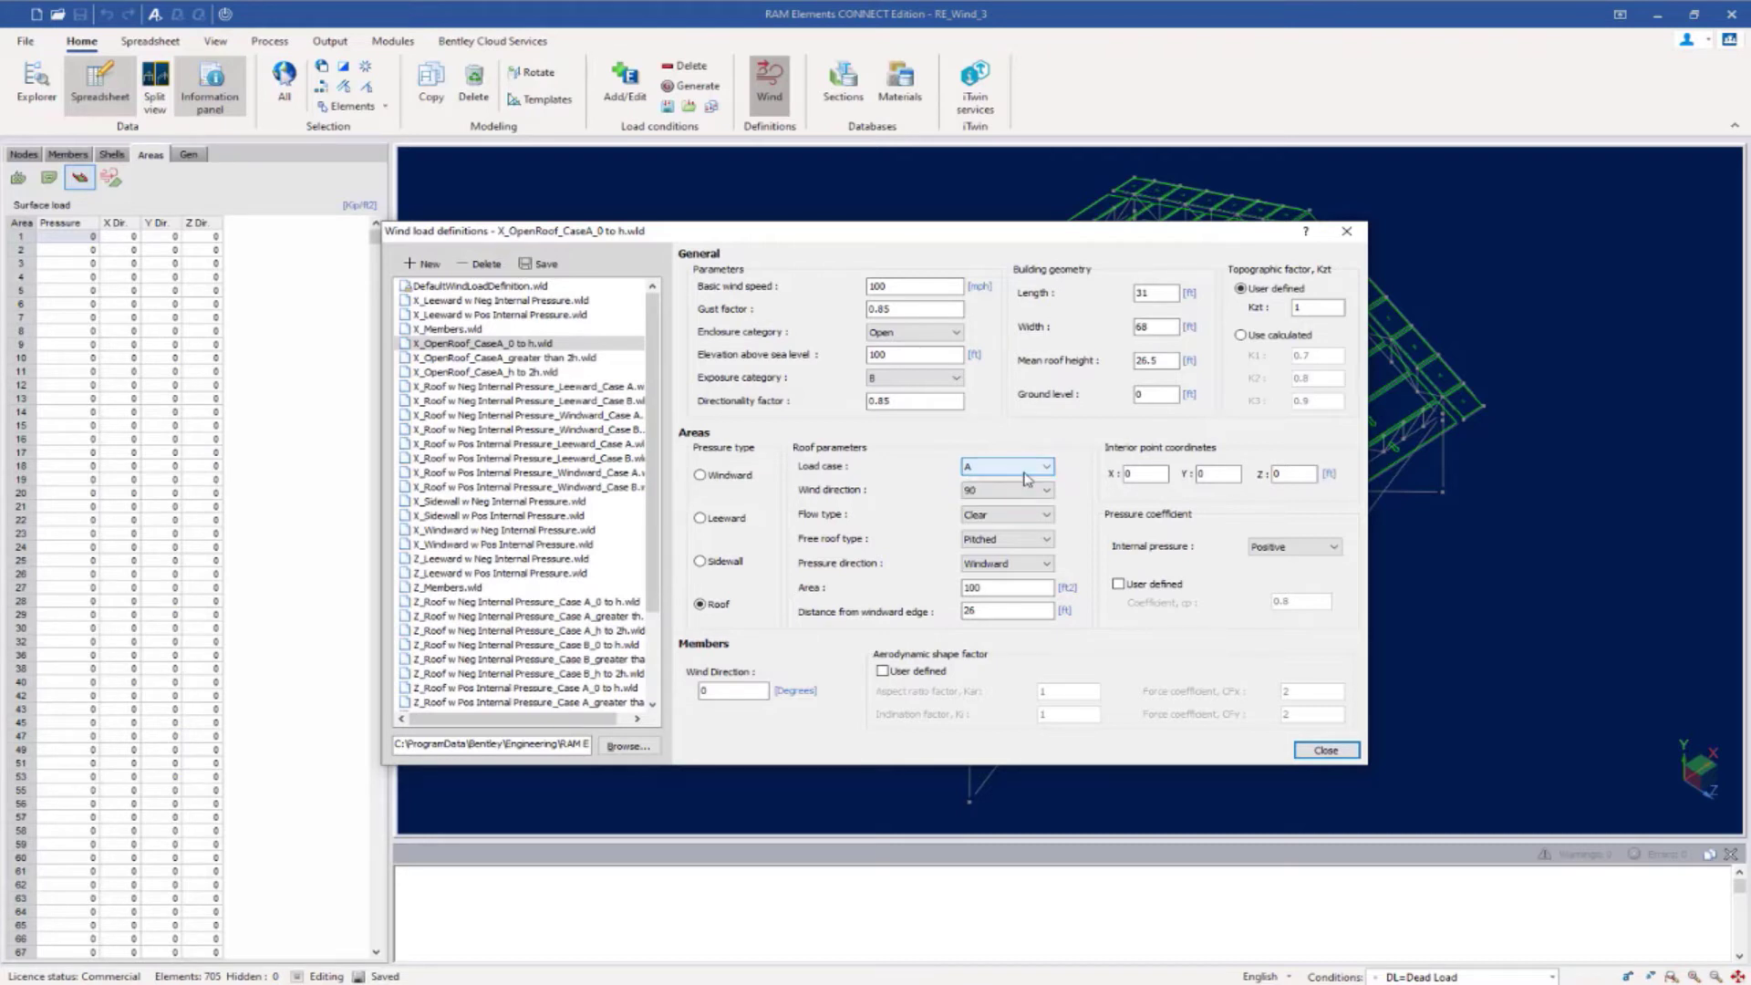
{"action": "left_click", "coordinate": [1015, 493]}
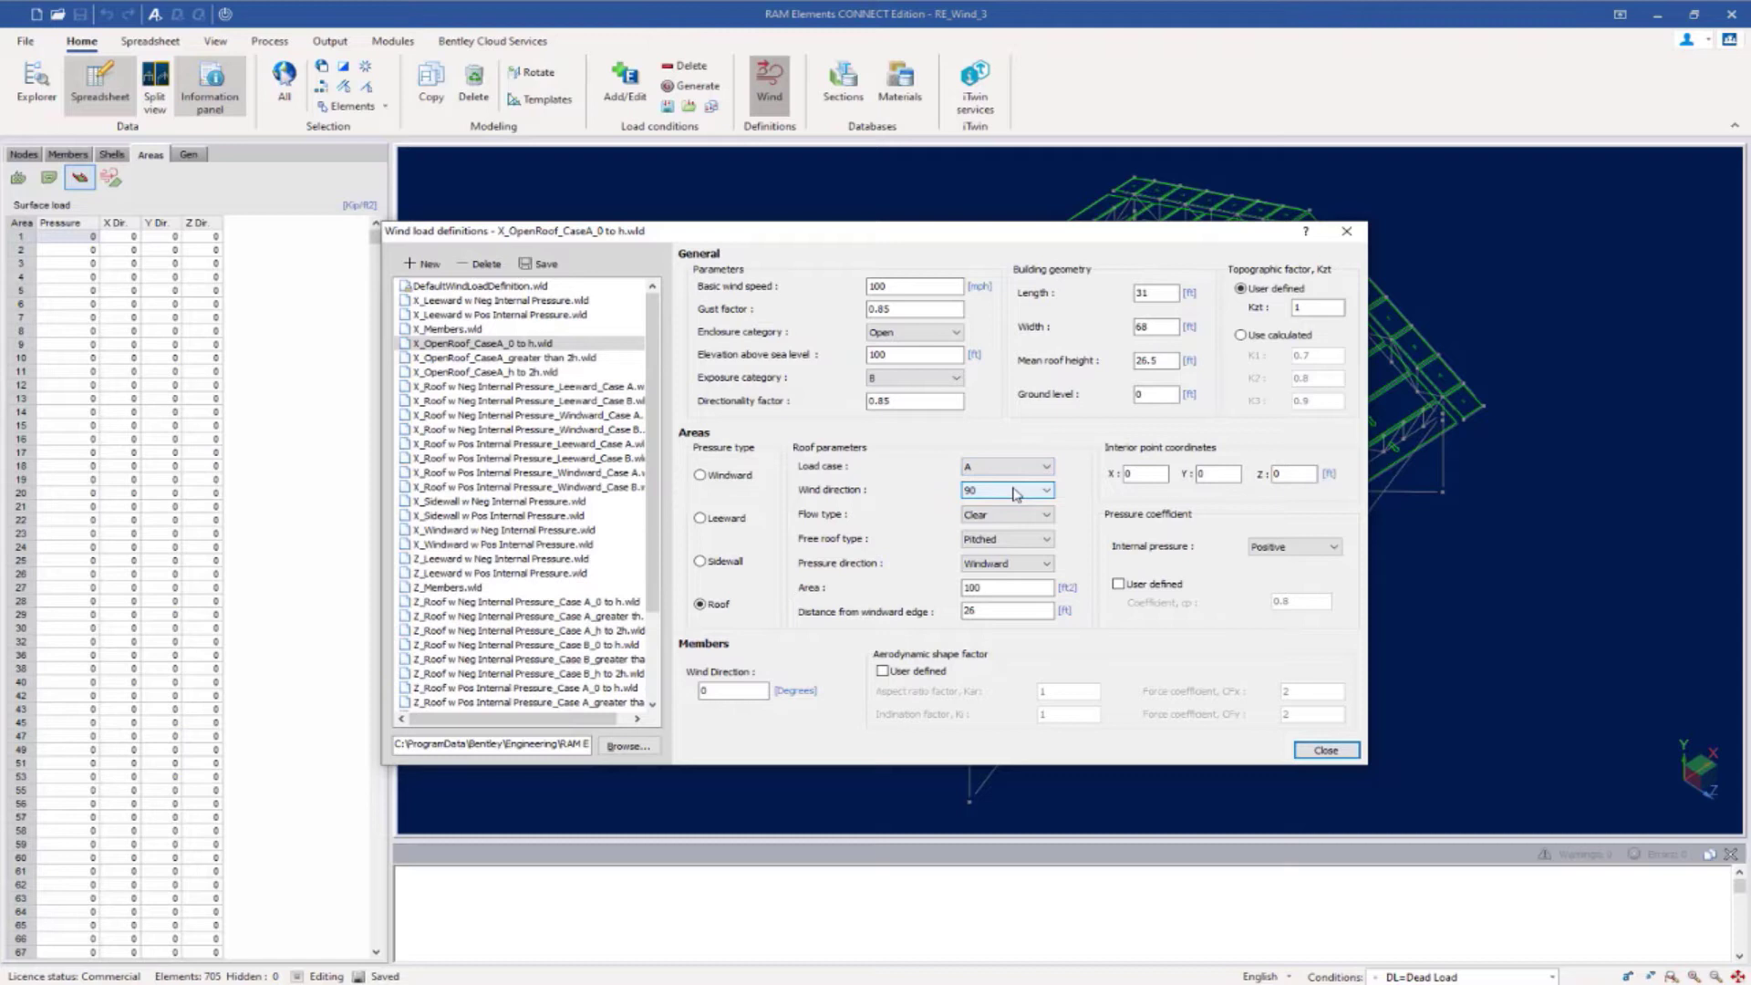
{"action": "left_click", "coordinate": [1015, 493]}
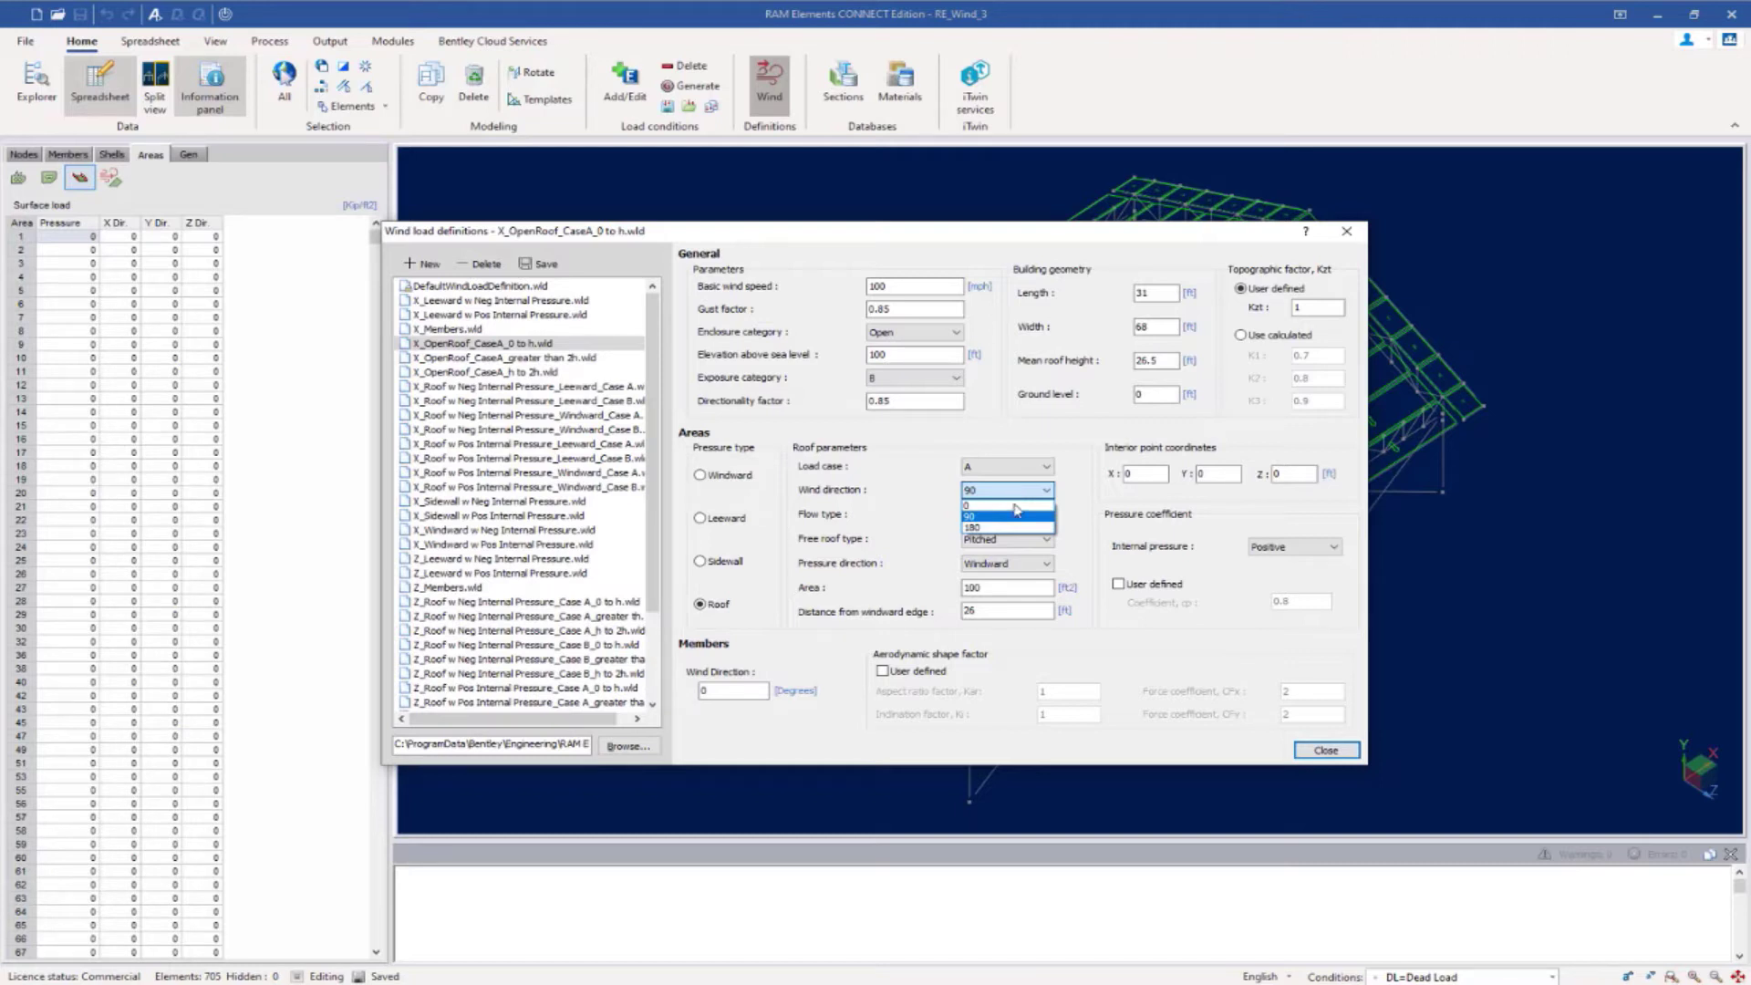
{"action": "left_click", "coordinate": [1012, 505]}
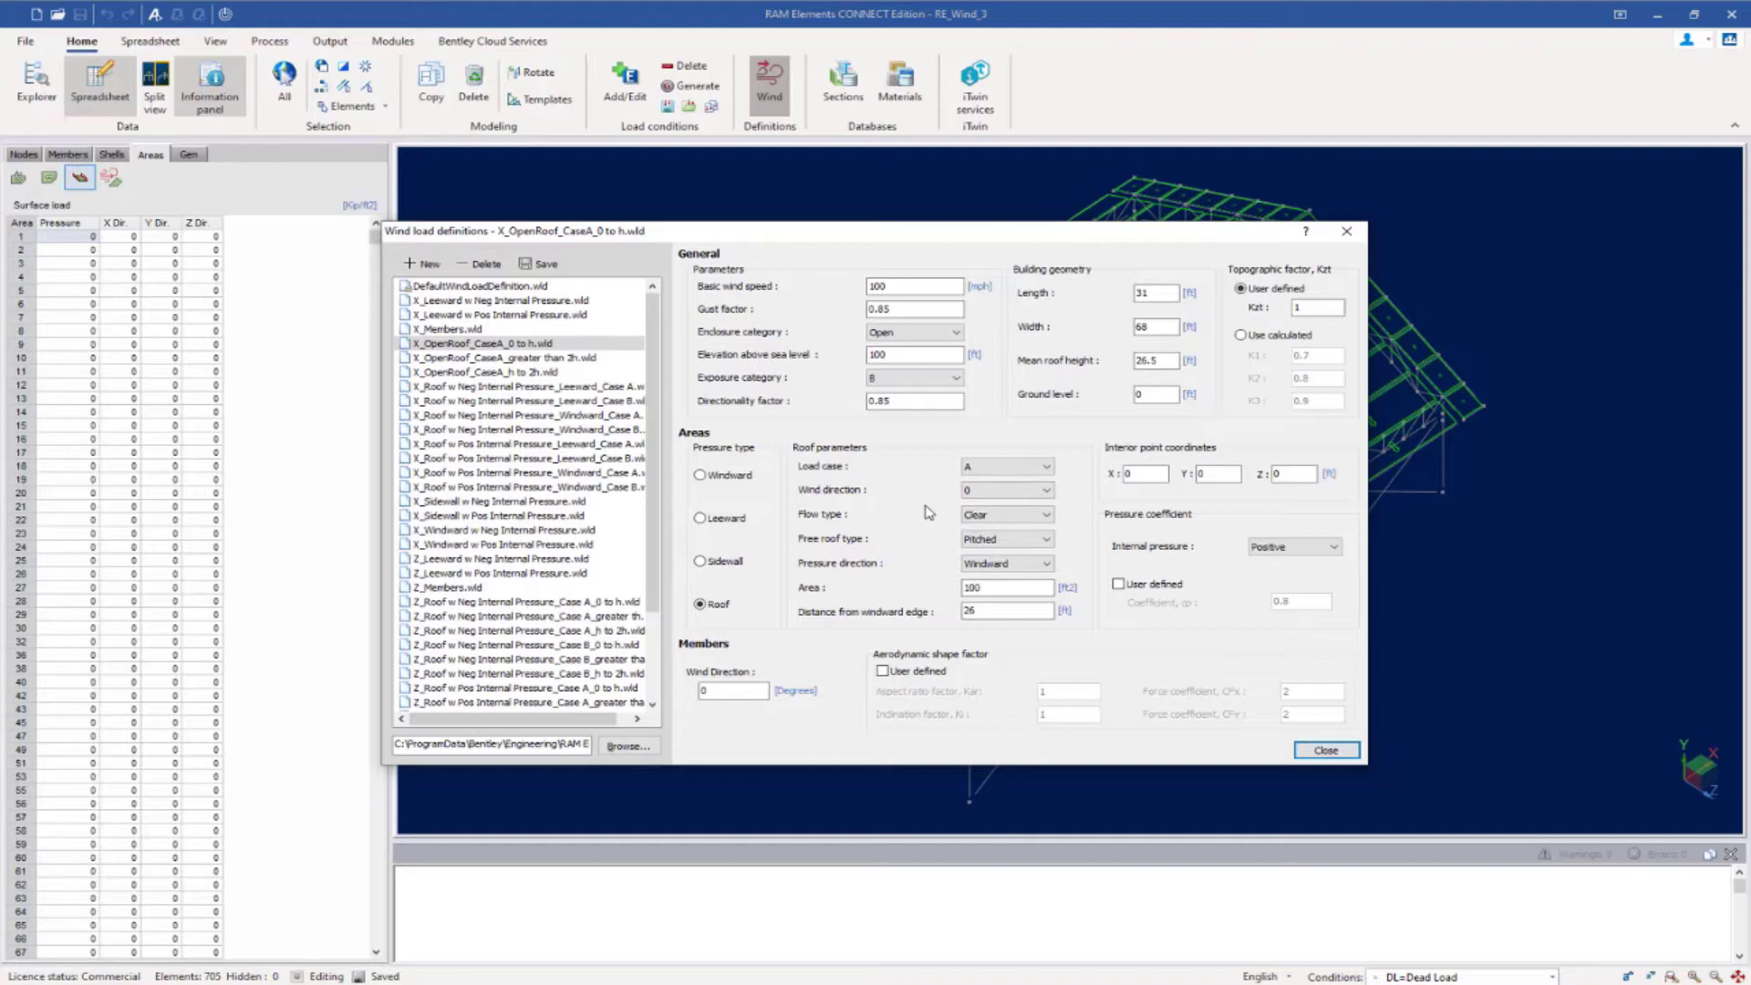
{"action": "left_click", "coordinate": [1000, 540]}
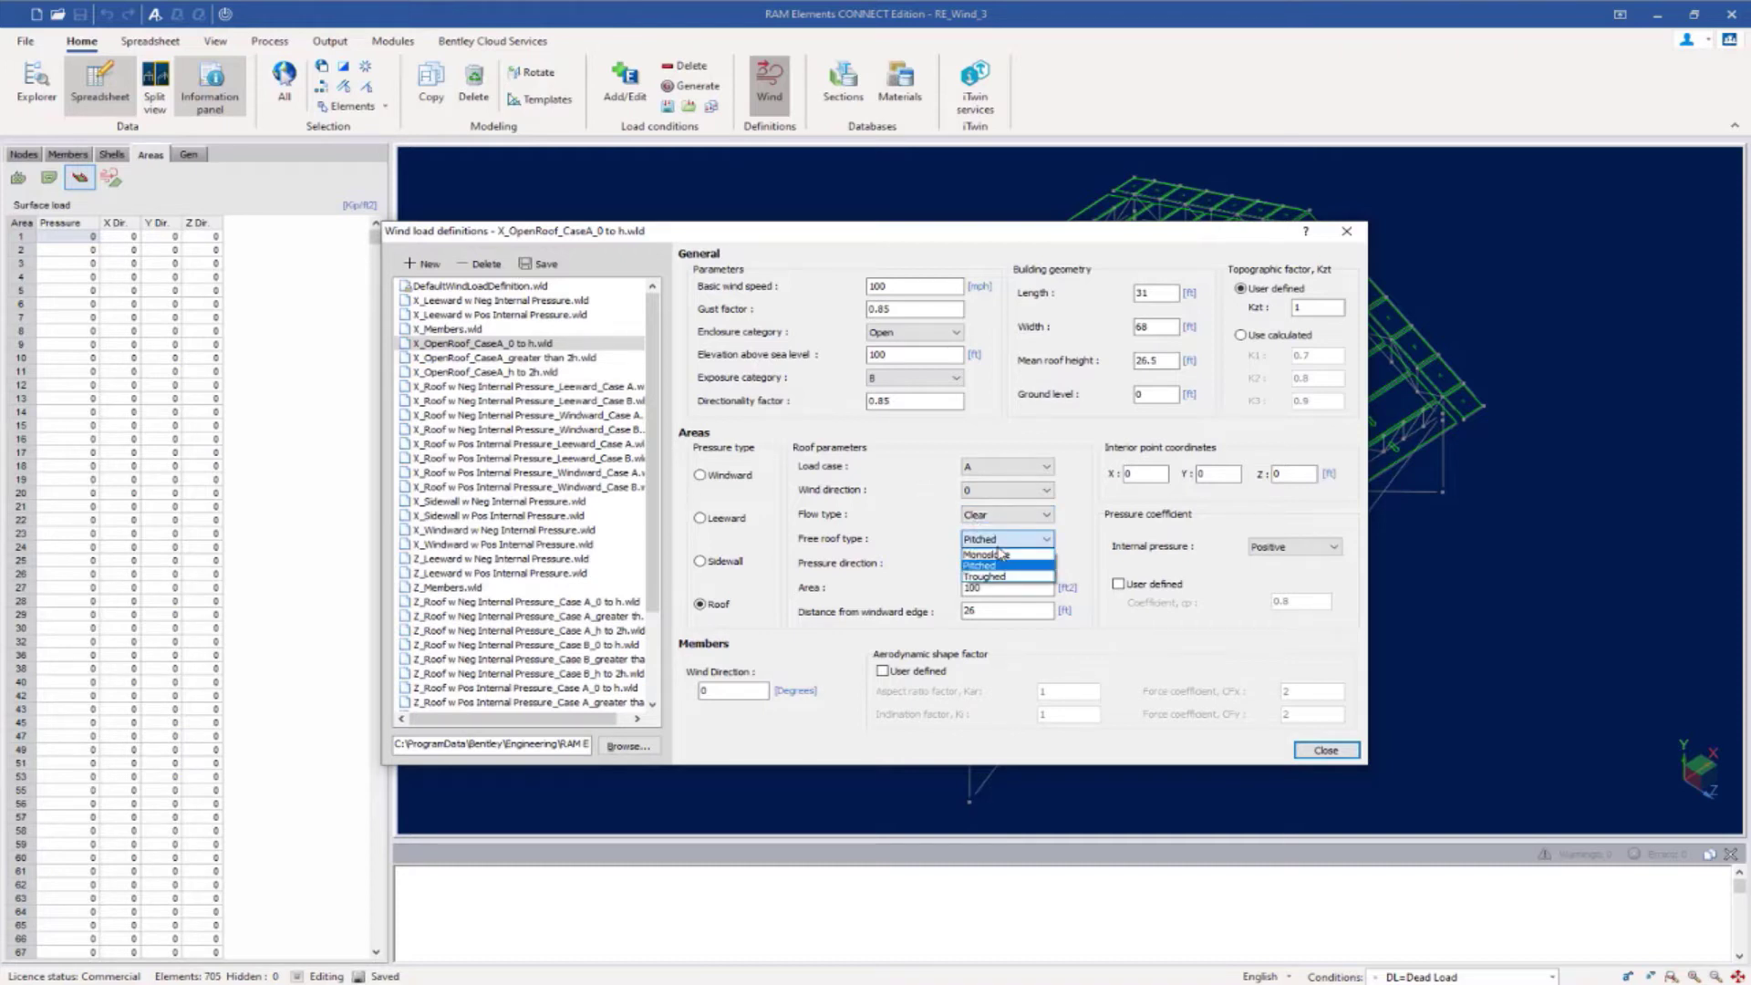
{"action": "left_click", "coordinate": [998, 565]}
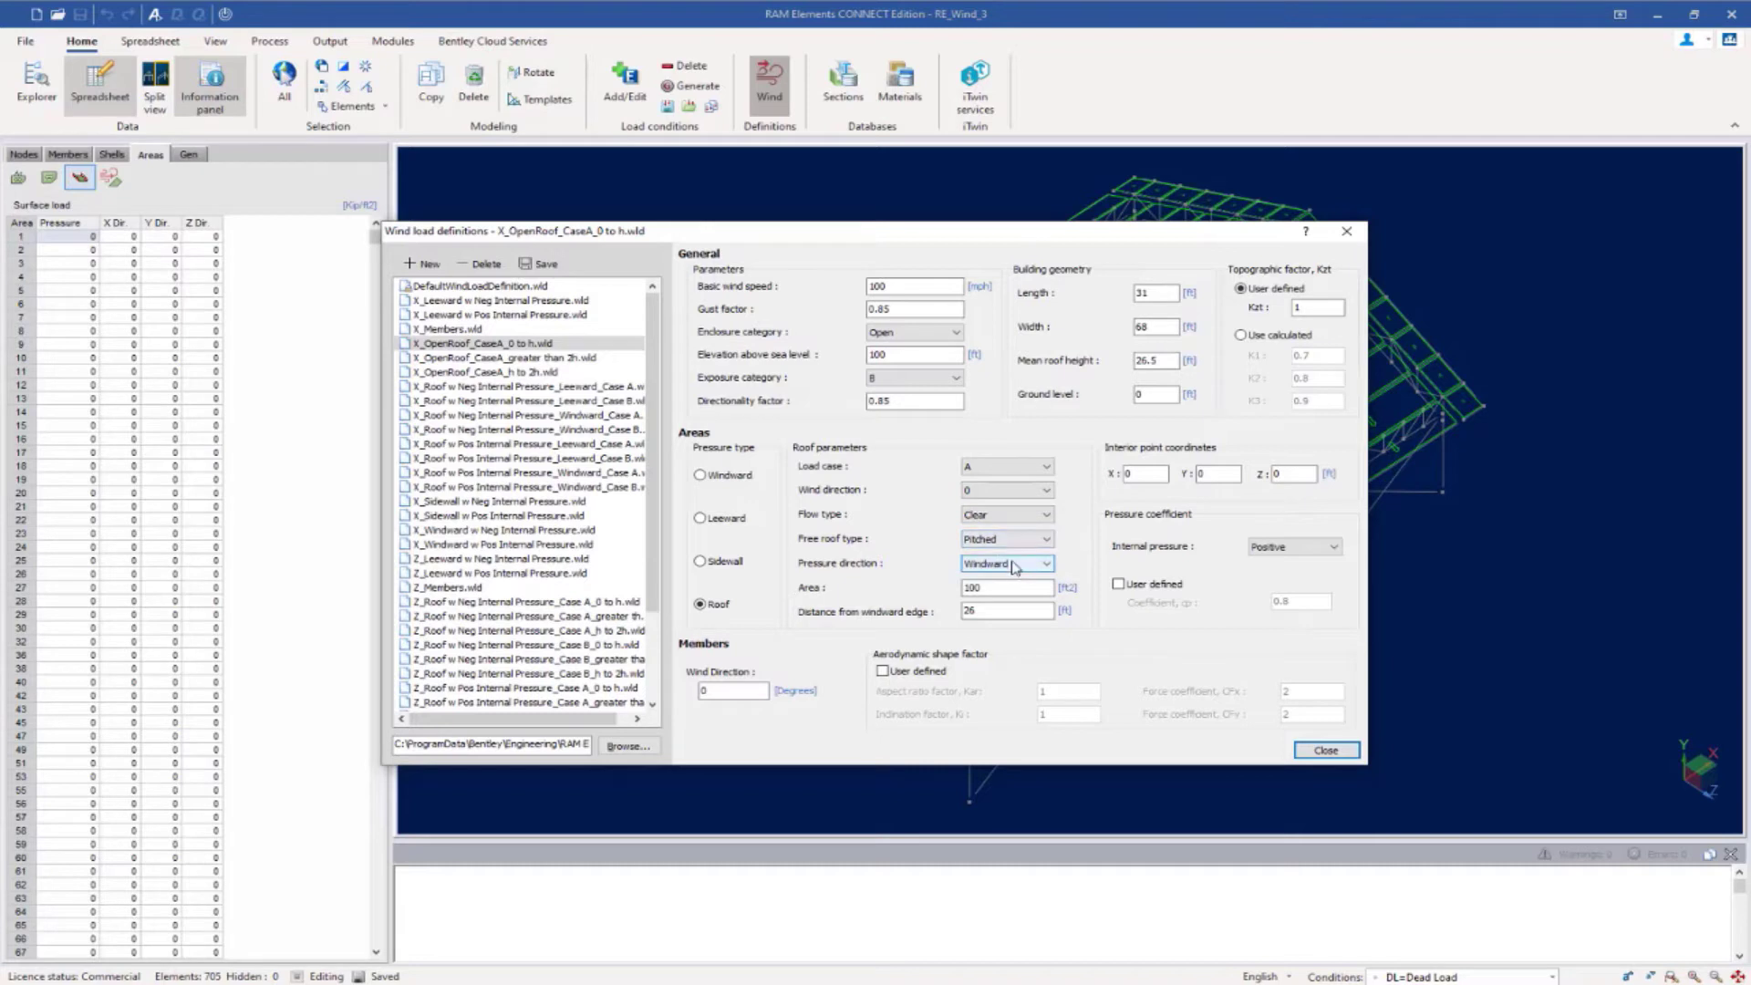
{"action": "left_click", "coordinate": [1015, 567]}
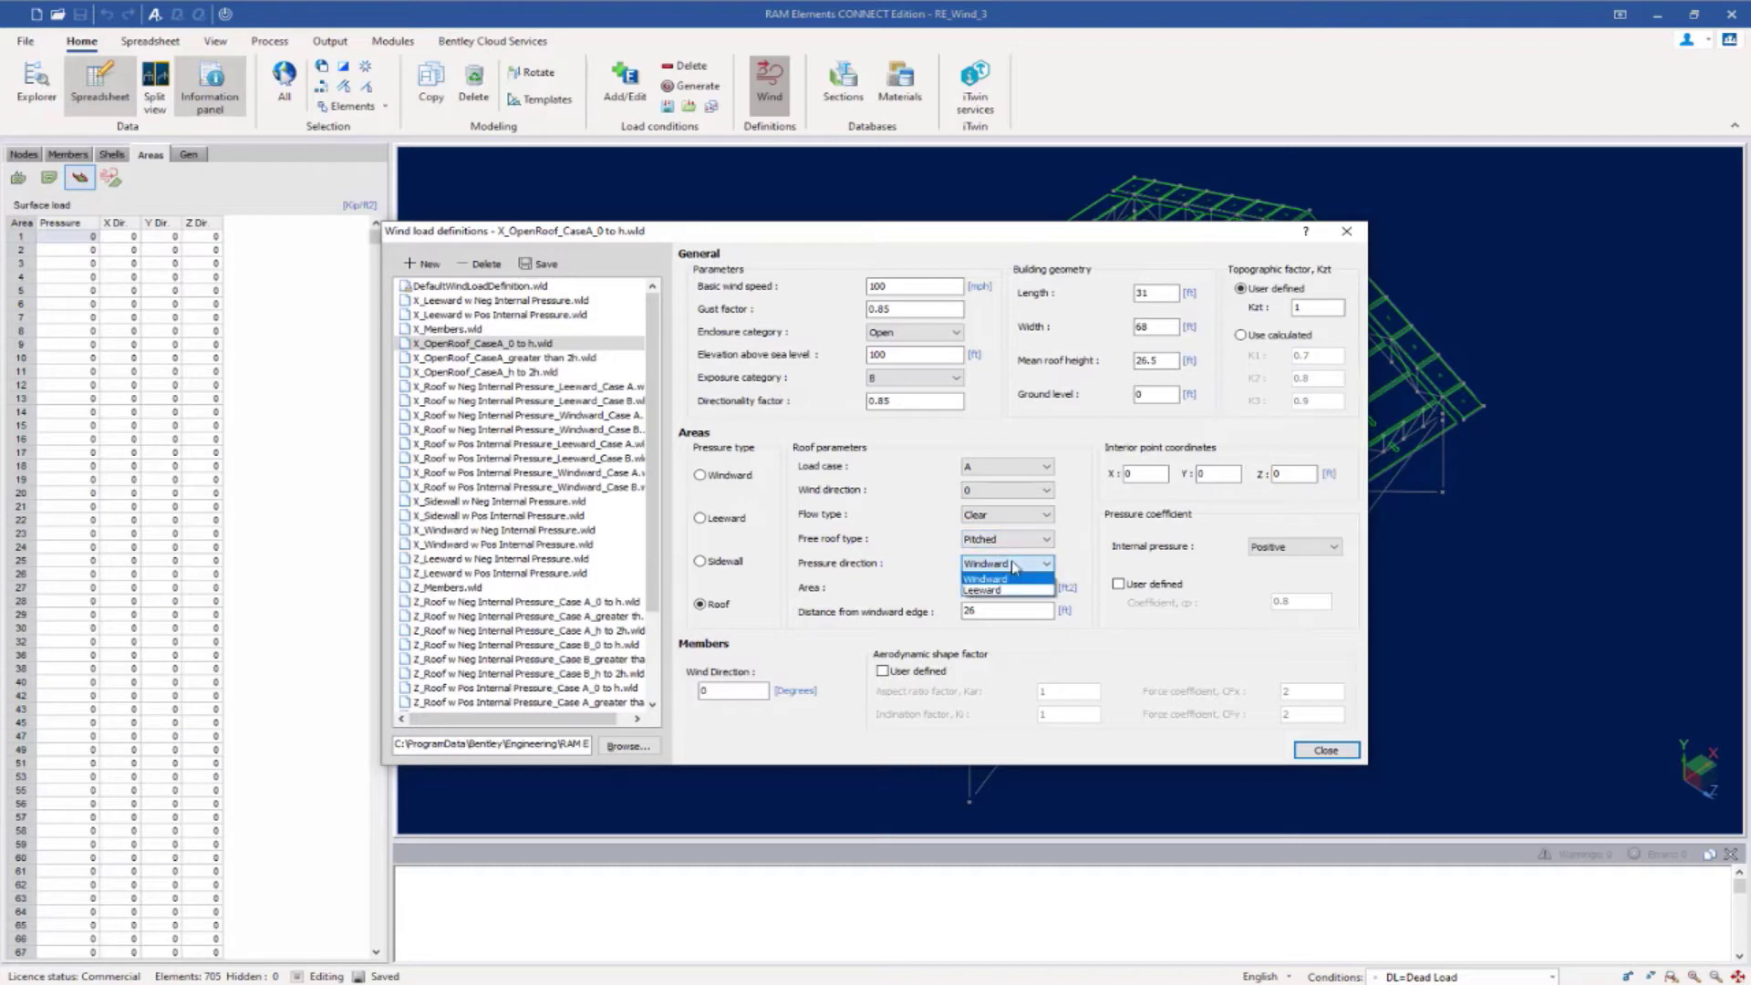
{"action": "left_click", "coordinate": [1009, 578]}
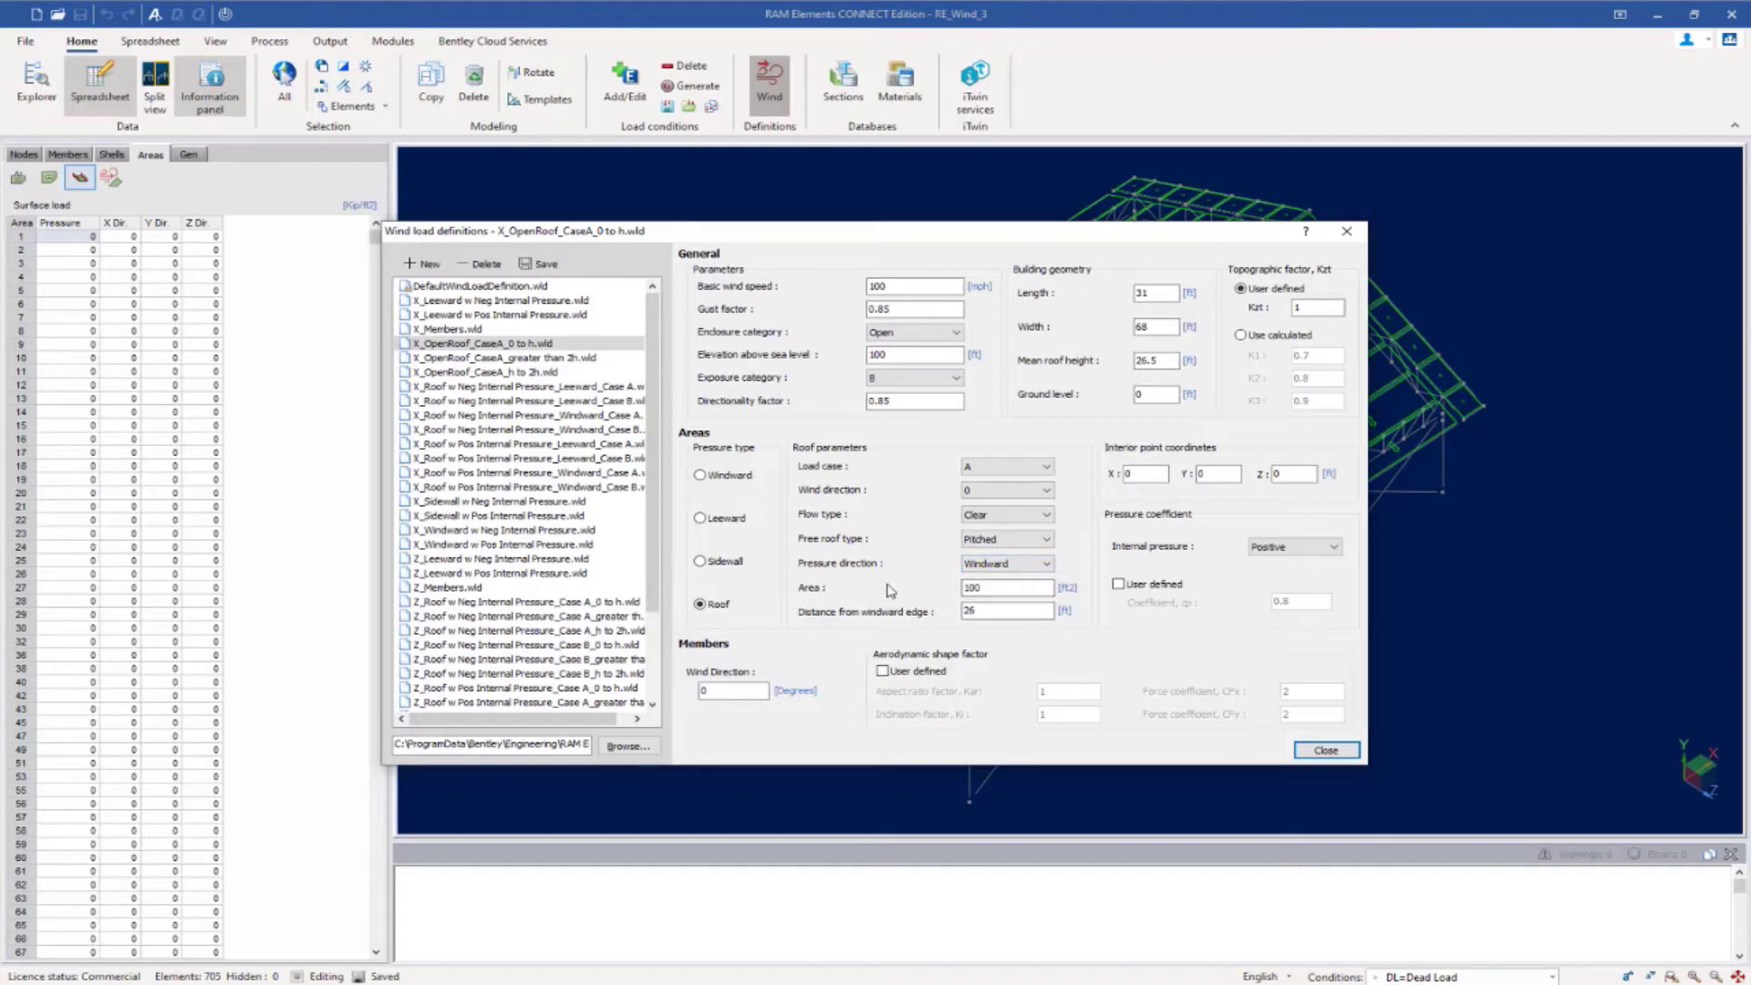
Step: Save these settings as a new wind load definition named Z_OpenRoof_CaseA_Windward
{"action": "left_click", "coordinate": [428, 265]}
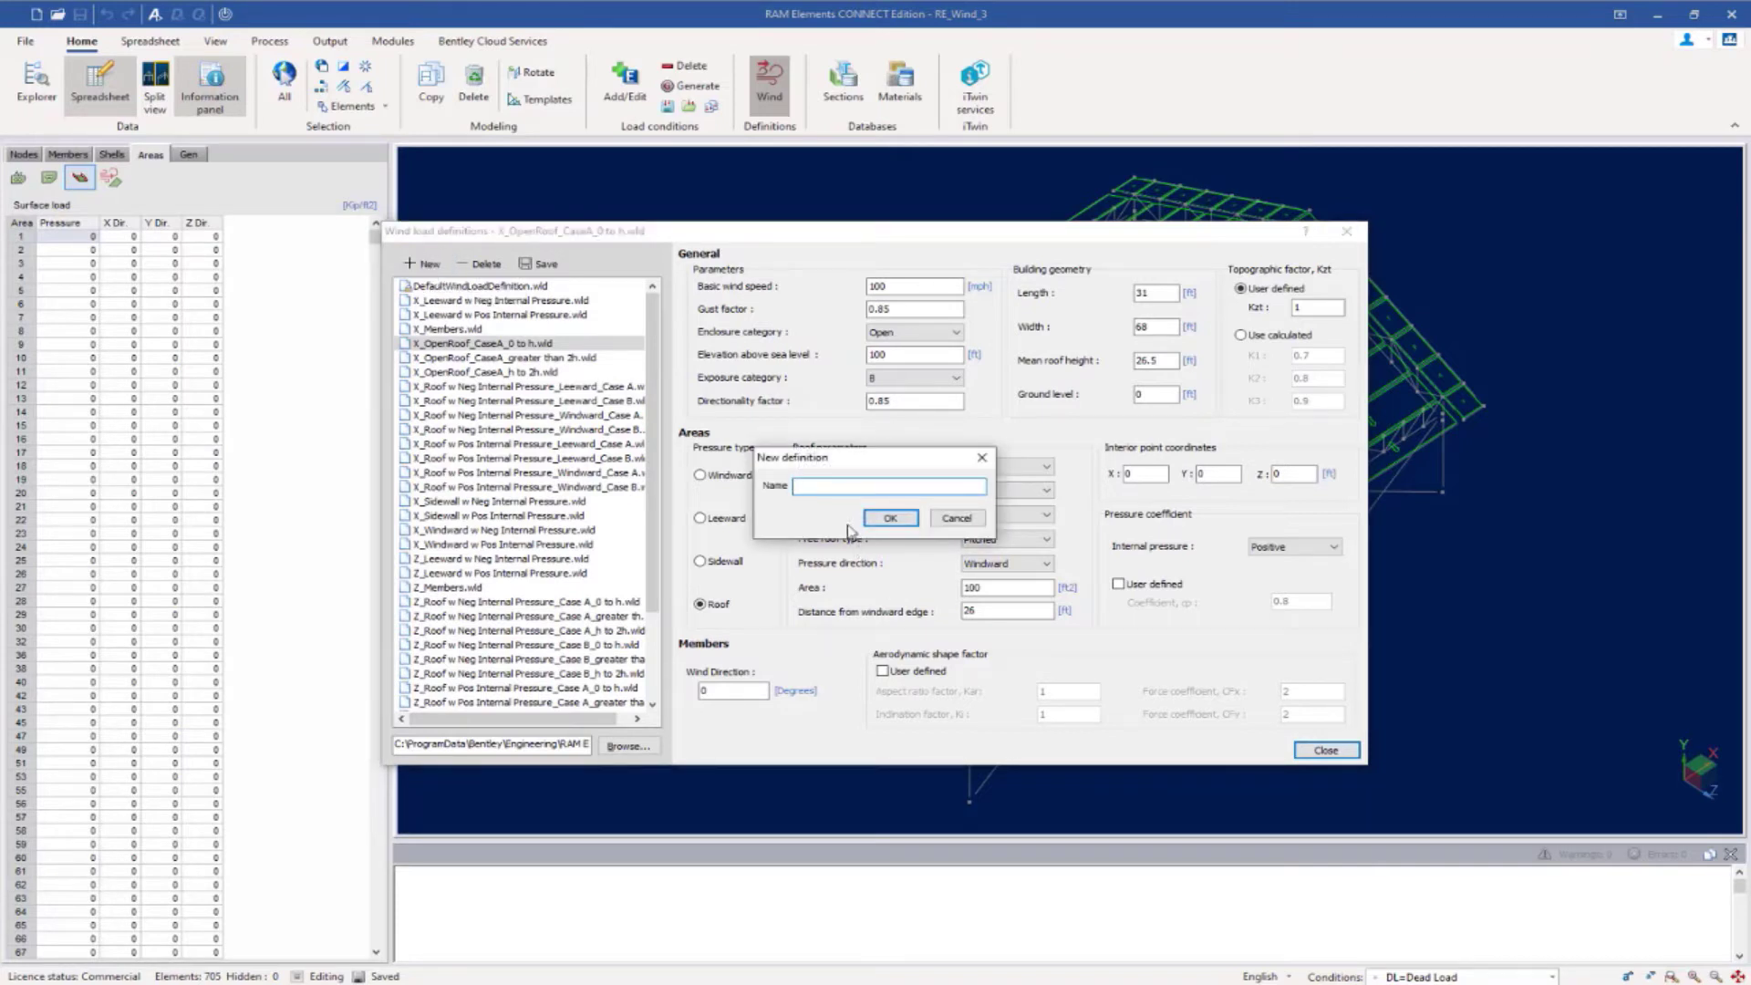
{"action": "type", "text": "Z_OpenRoof_CaseA_Windward"}
{"action": "left_click", "coordinate": [890, 518]}
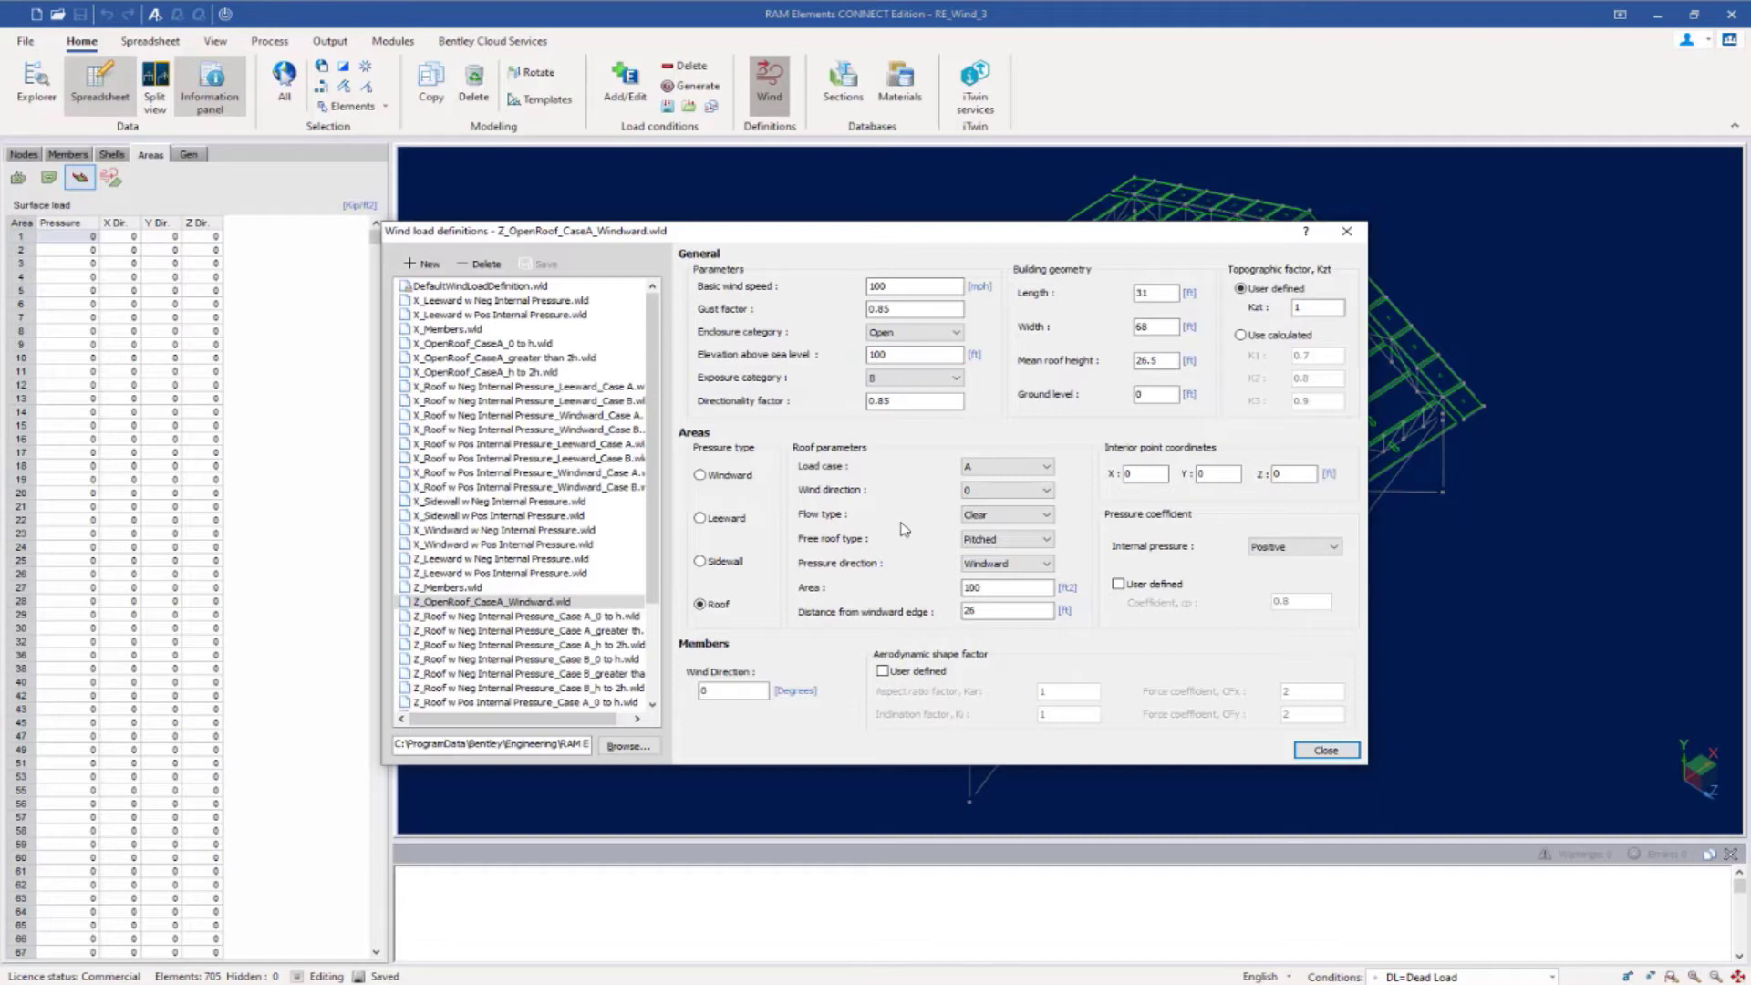
Step: Change the roof parameters to wind direction 180 and pressure direction Leeward
{"action": "left_click", "coordinate": [1003, 490]}
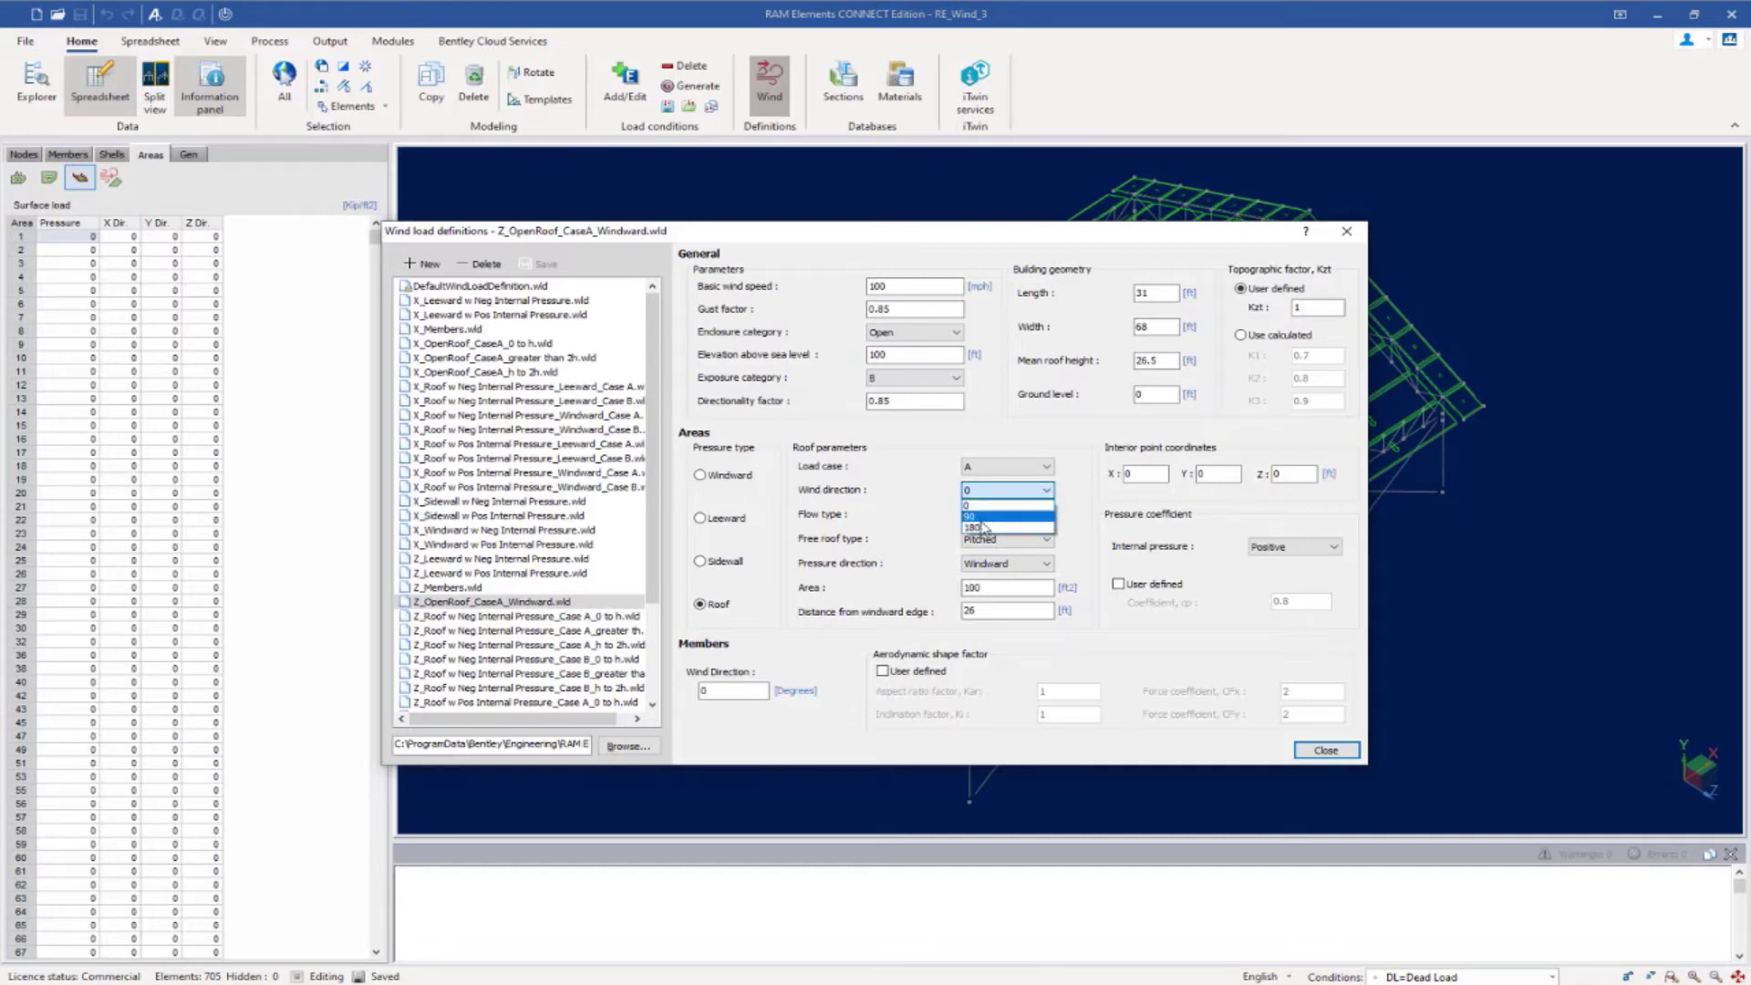
{"action": "left_click", "coordinate": [983, 527]}
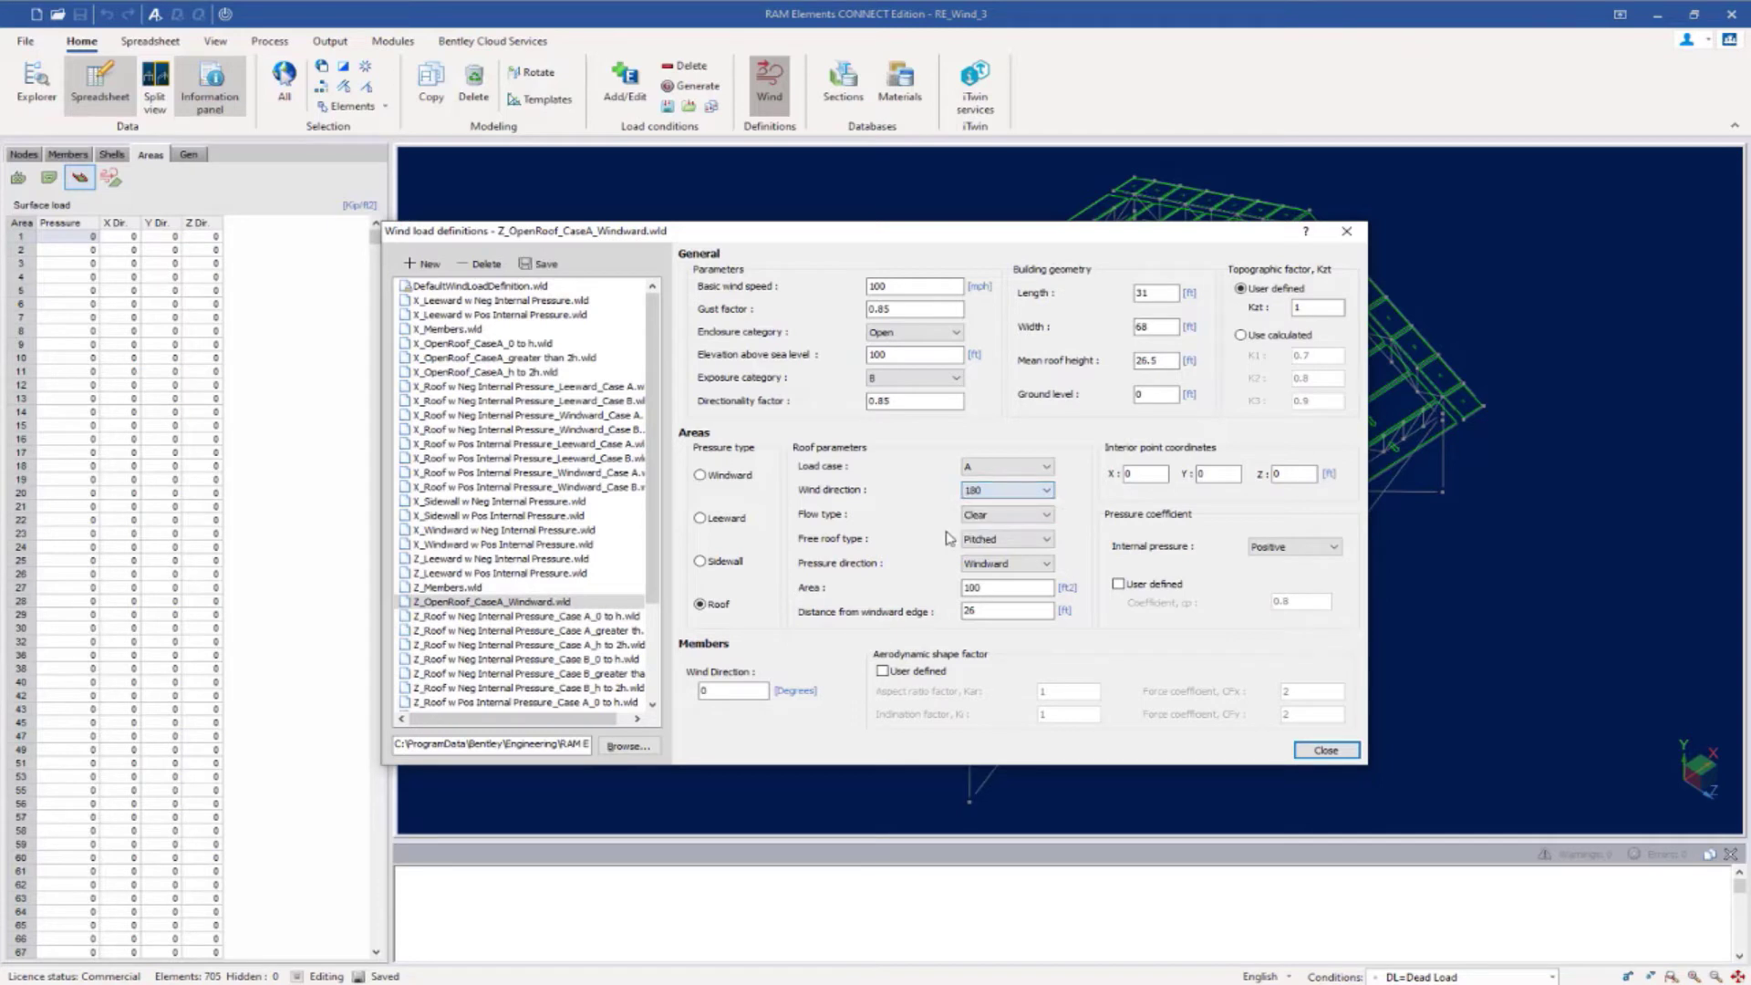
{"action": "left_click", "coordinate": [998, 564]}
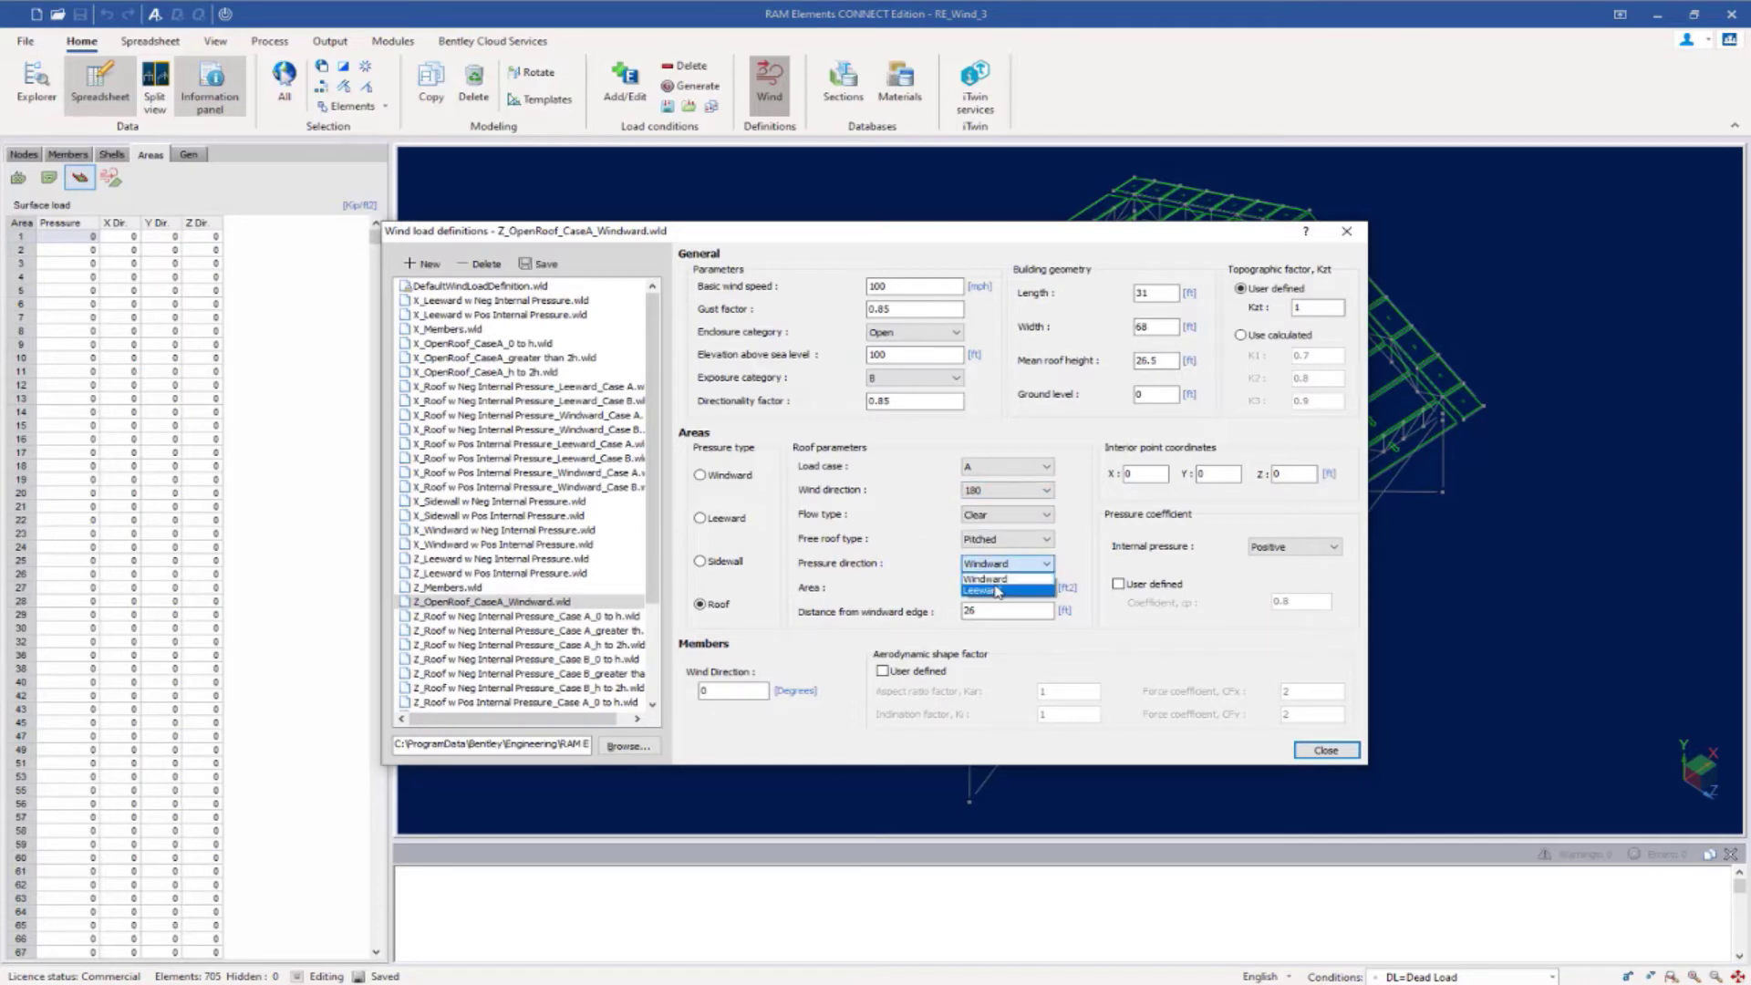
{"action": "left_click", "coordinate": [987, 590]}
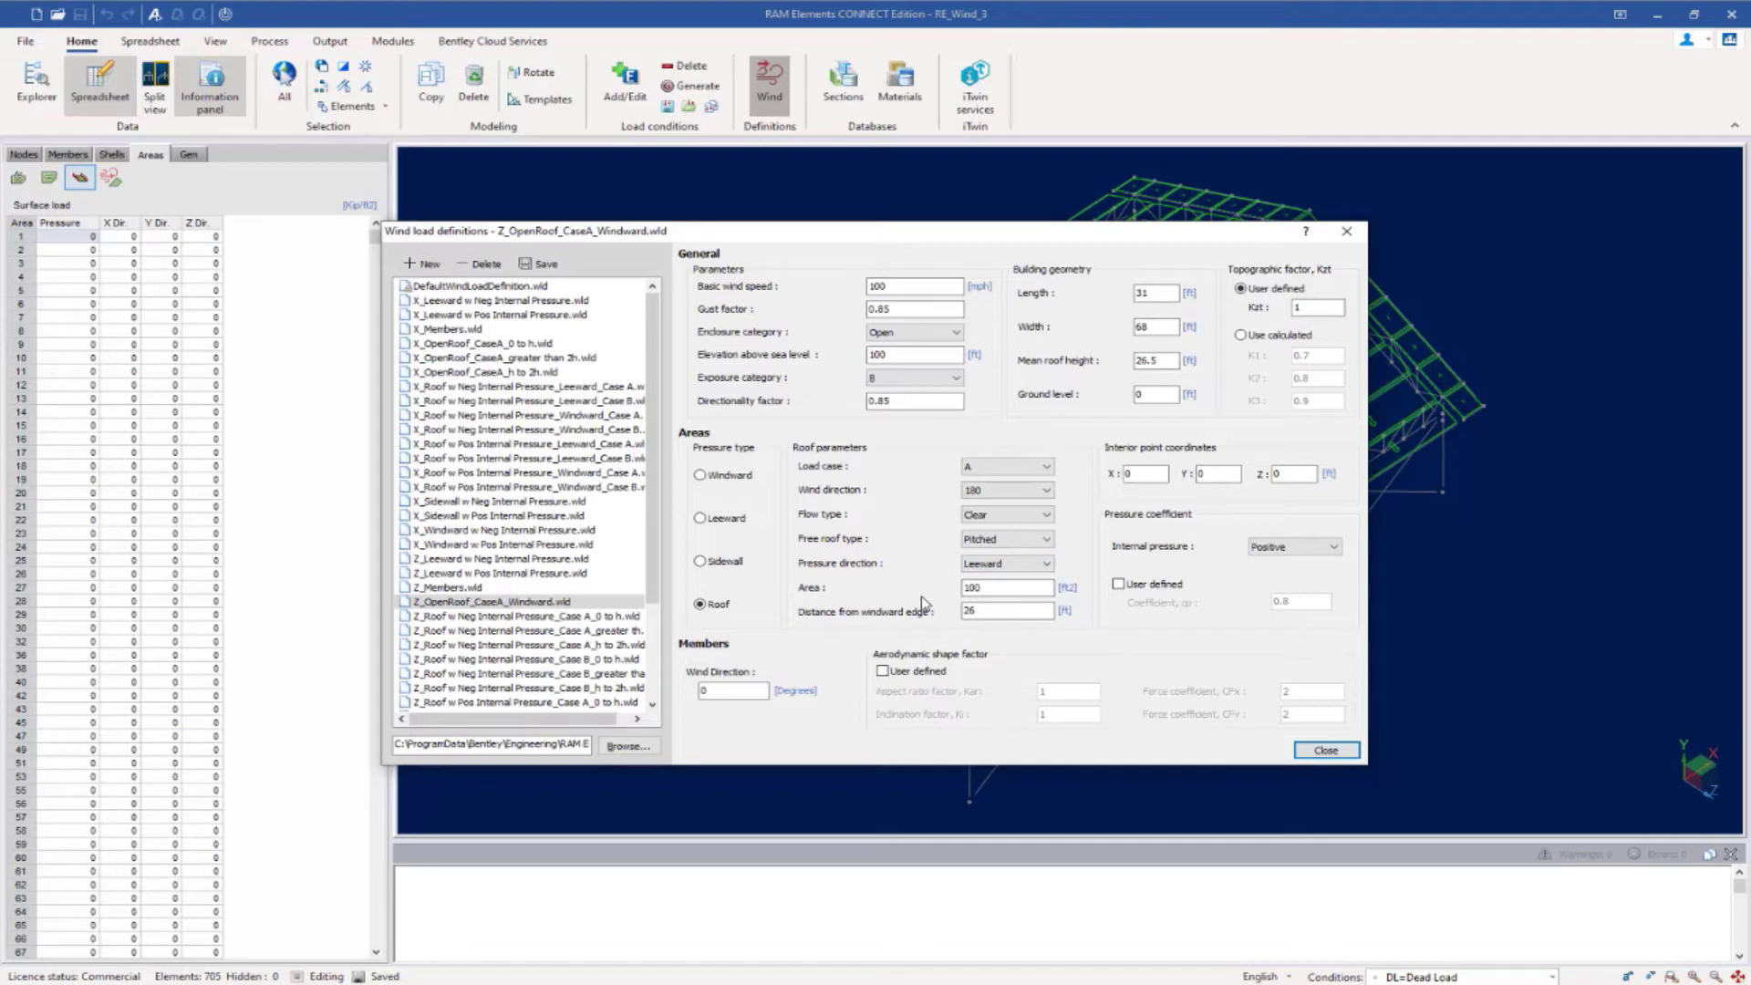
Step: Save the leeward settings as a new definition named Z_OpenRoof_CaseA_Leeward and close the wind load definitions
{"action": "left_click", "coordinate": [422, 264]}
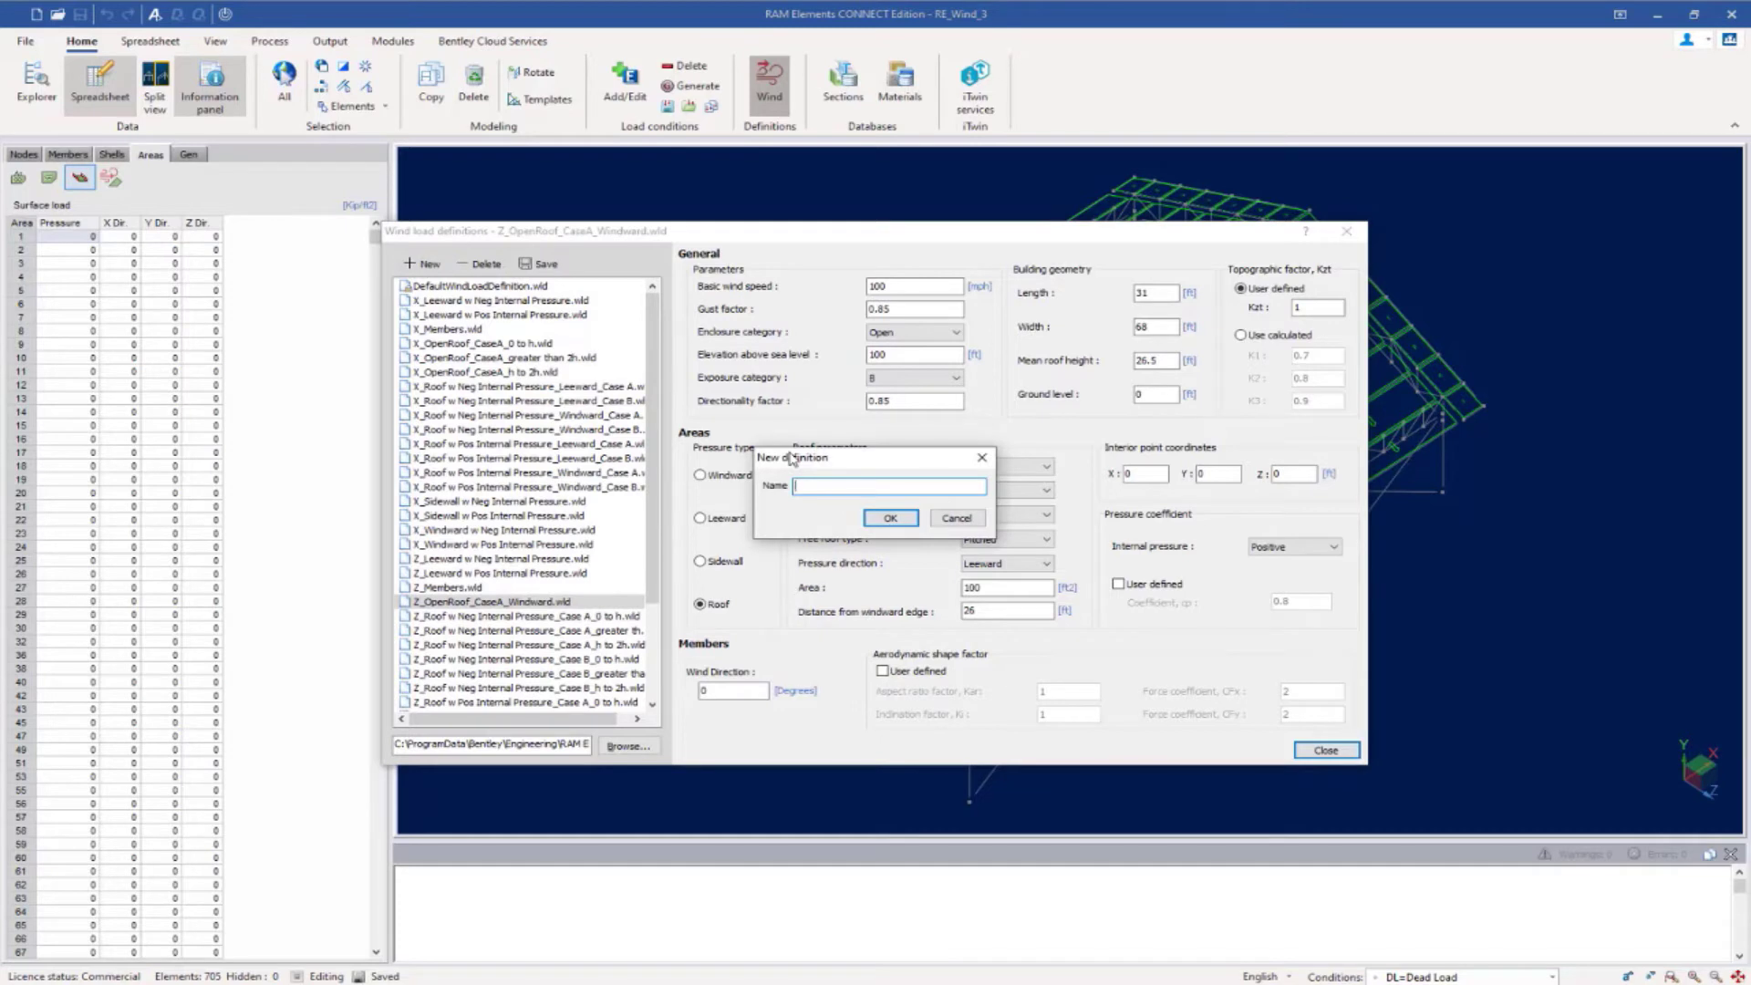
{"action": "type", "text": "Z_OpenRoof_CaseA_Leeward"}
{"action": "left_click", "coordinate": [893, 518]}
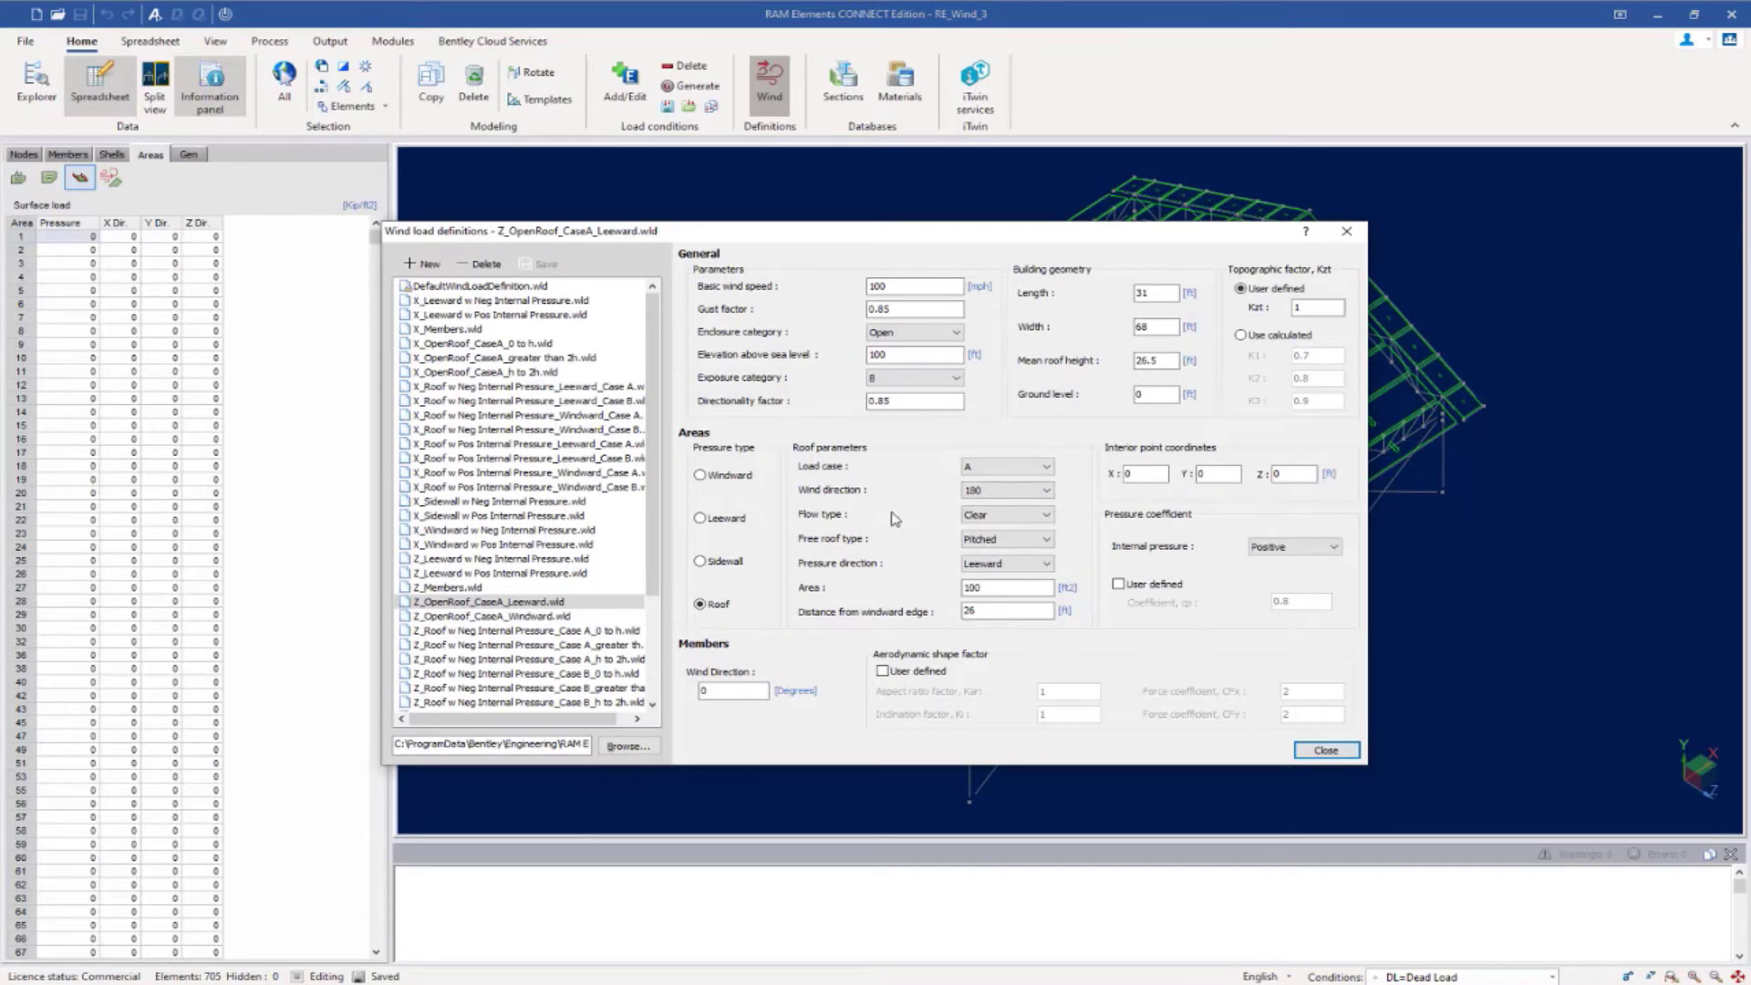
{"action": "left_click", "coordinate": [1327, 752]}
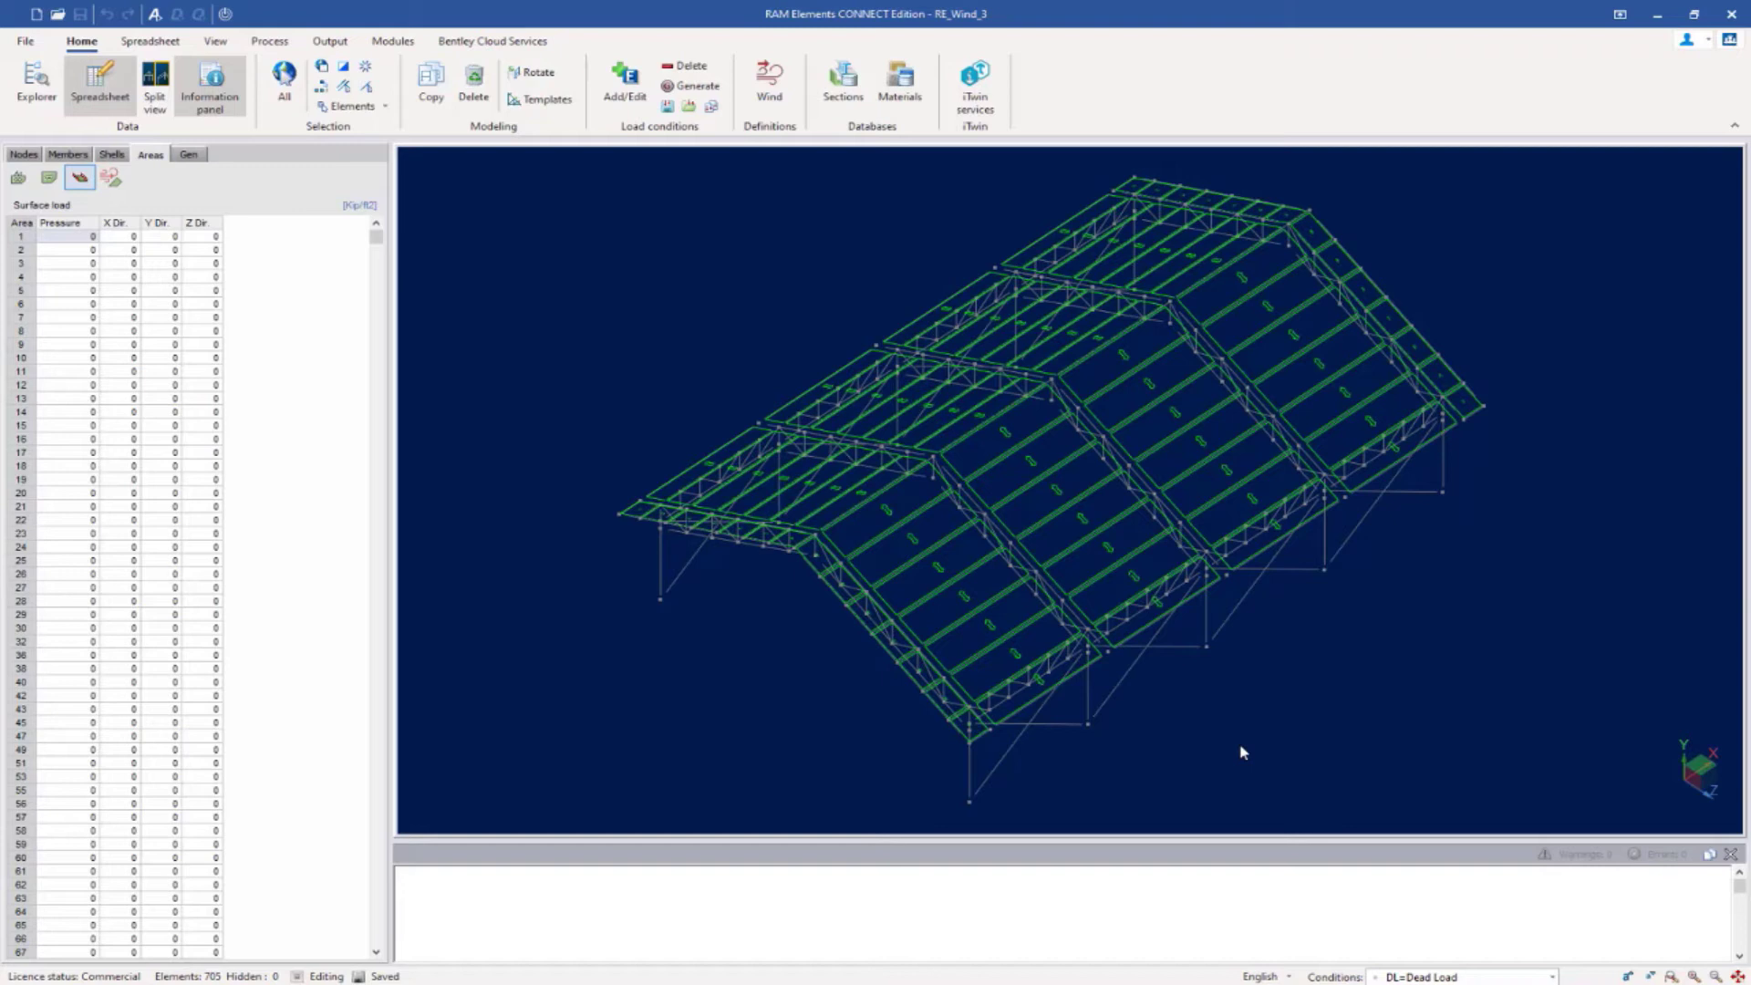
Step: Activate the load condition WLz1=Wind Load Positive Z, Case A and select all load areas on the windward roof slope
{"action": "left_click", "coordinate": [1552, 977]}
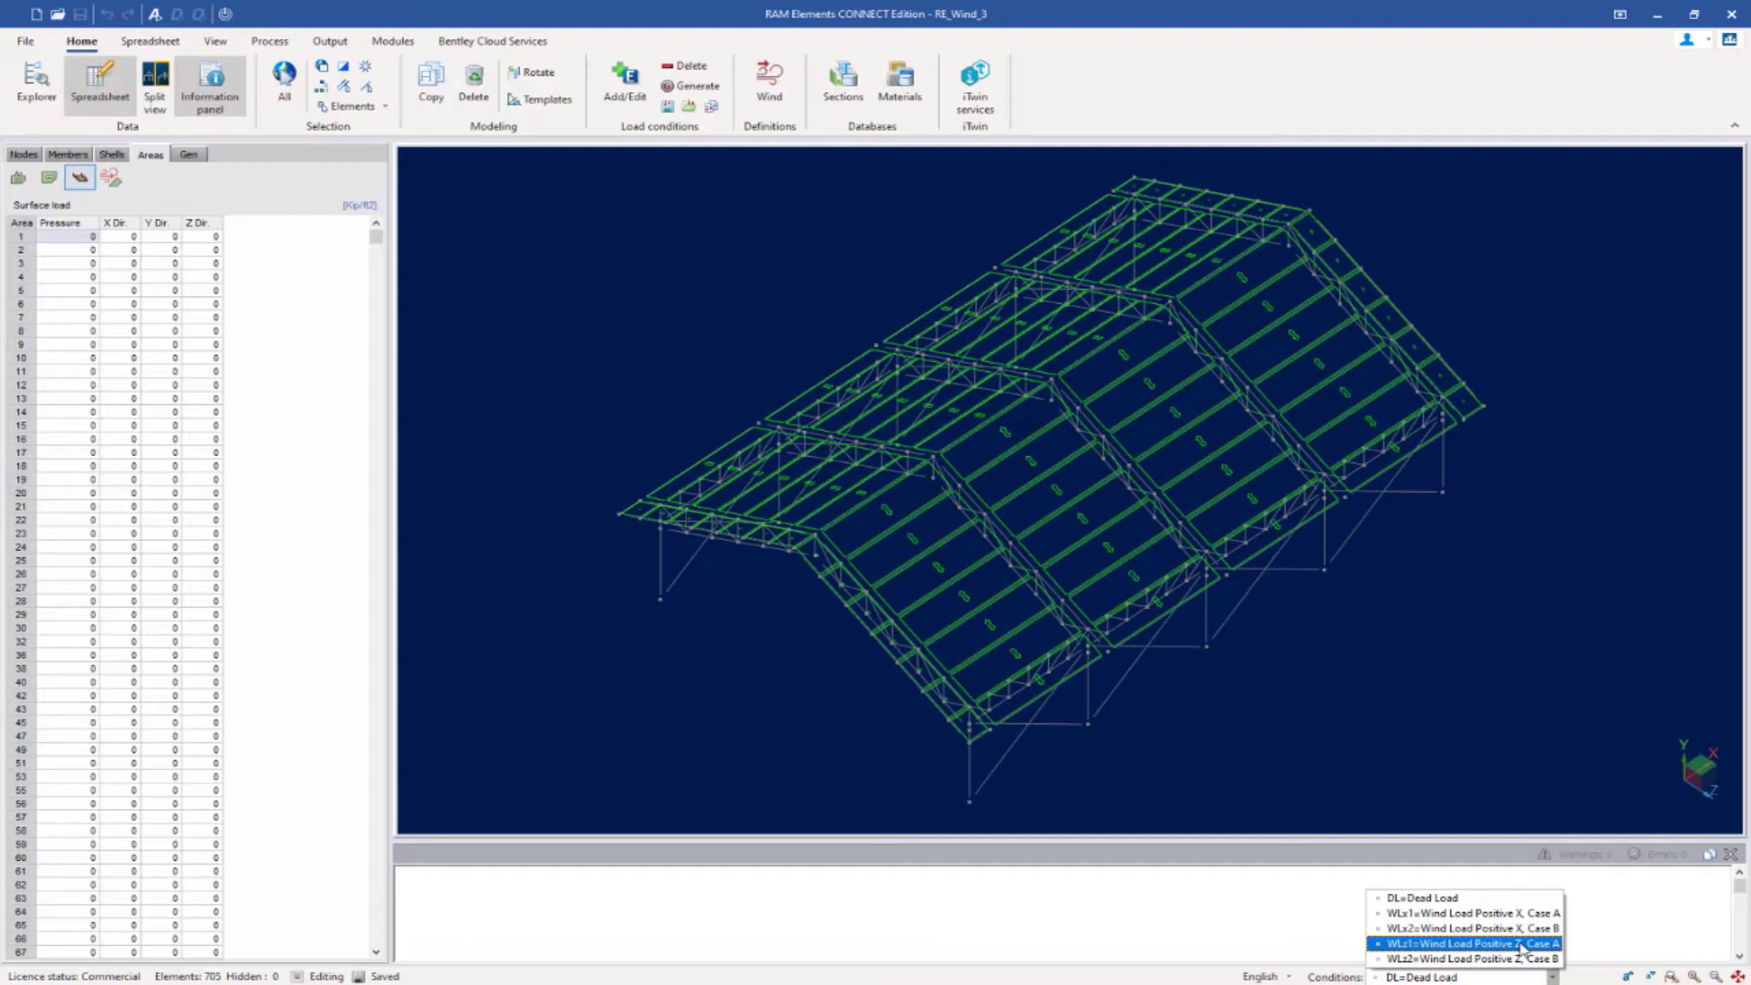
{"action": "left_click", "coordinate": [1521, 945]}
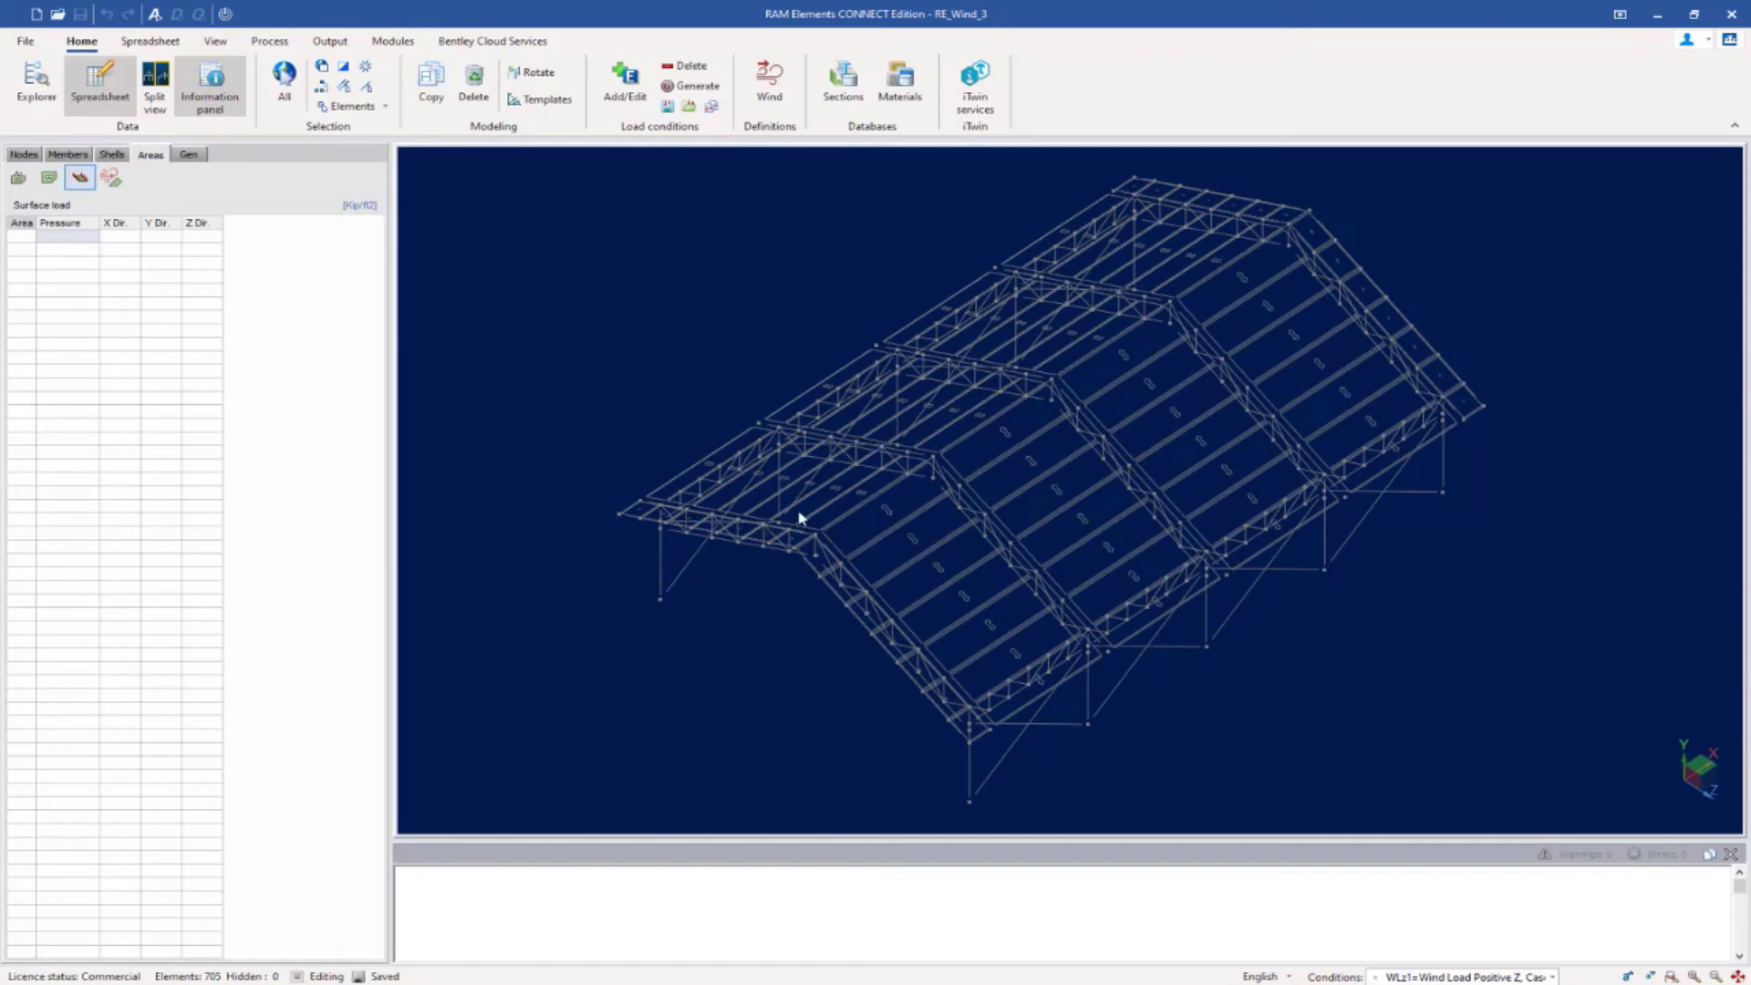
{"action": "left_click", "coordinate": [771, 513]}
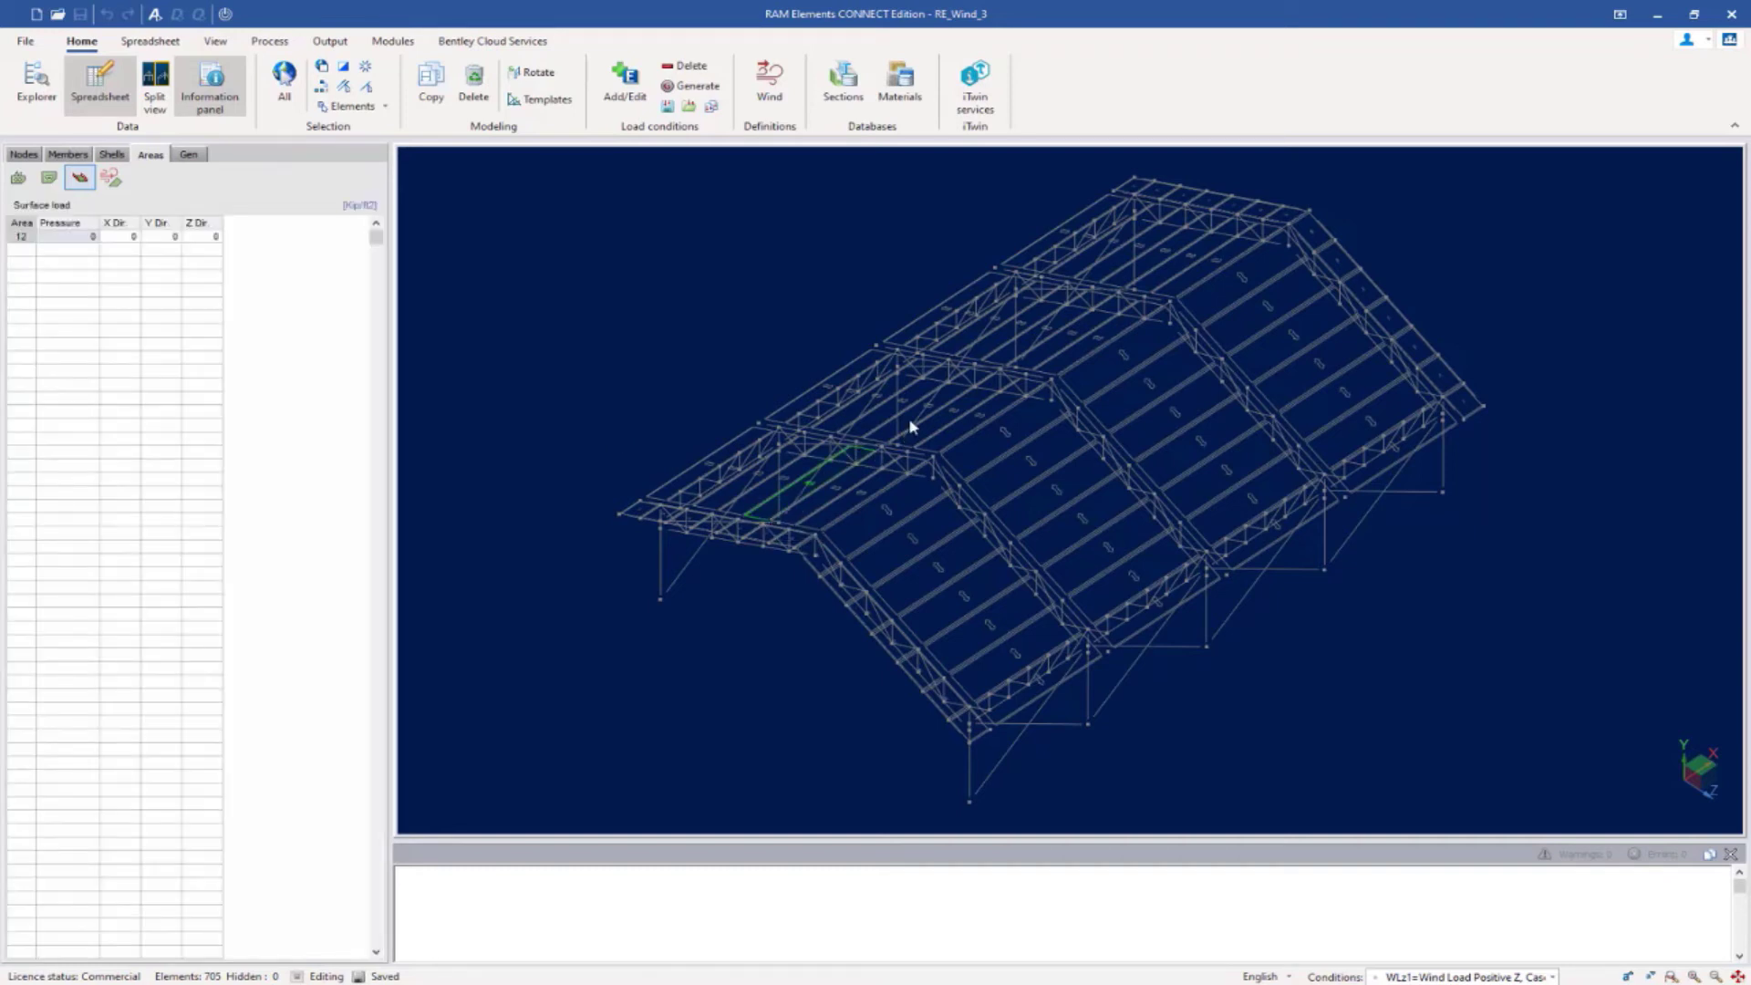
{"action": "left_click", "coordinate": [1001, 345]}
{"action": "left_click", "coordinate": [1149, 272]}
{"action": "left_click", "coordinate": [324, 86]}
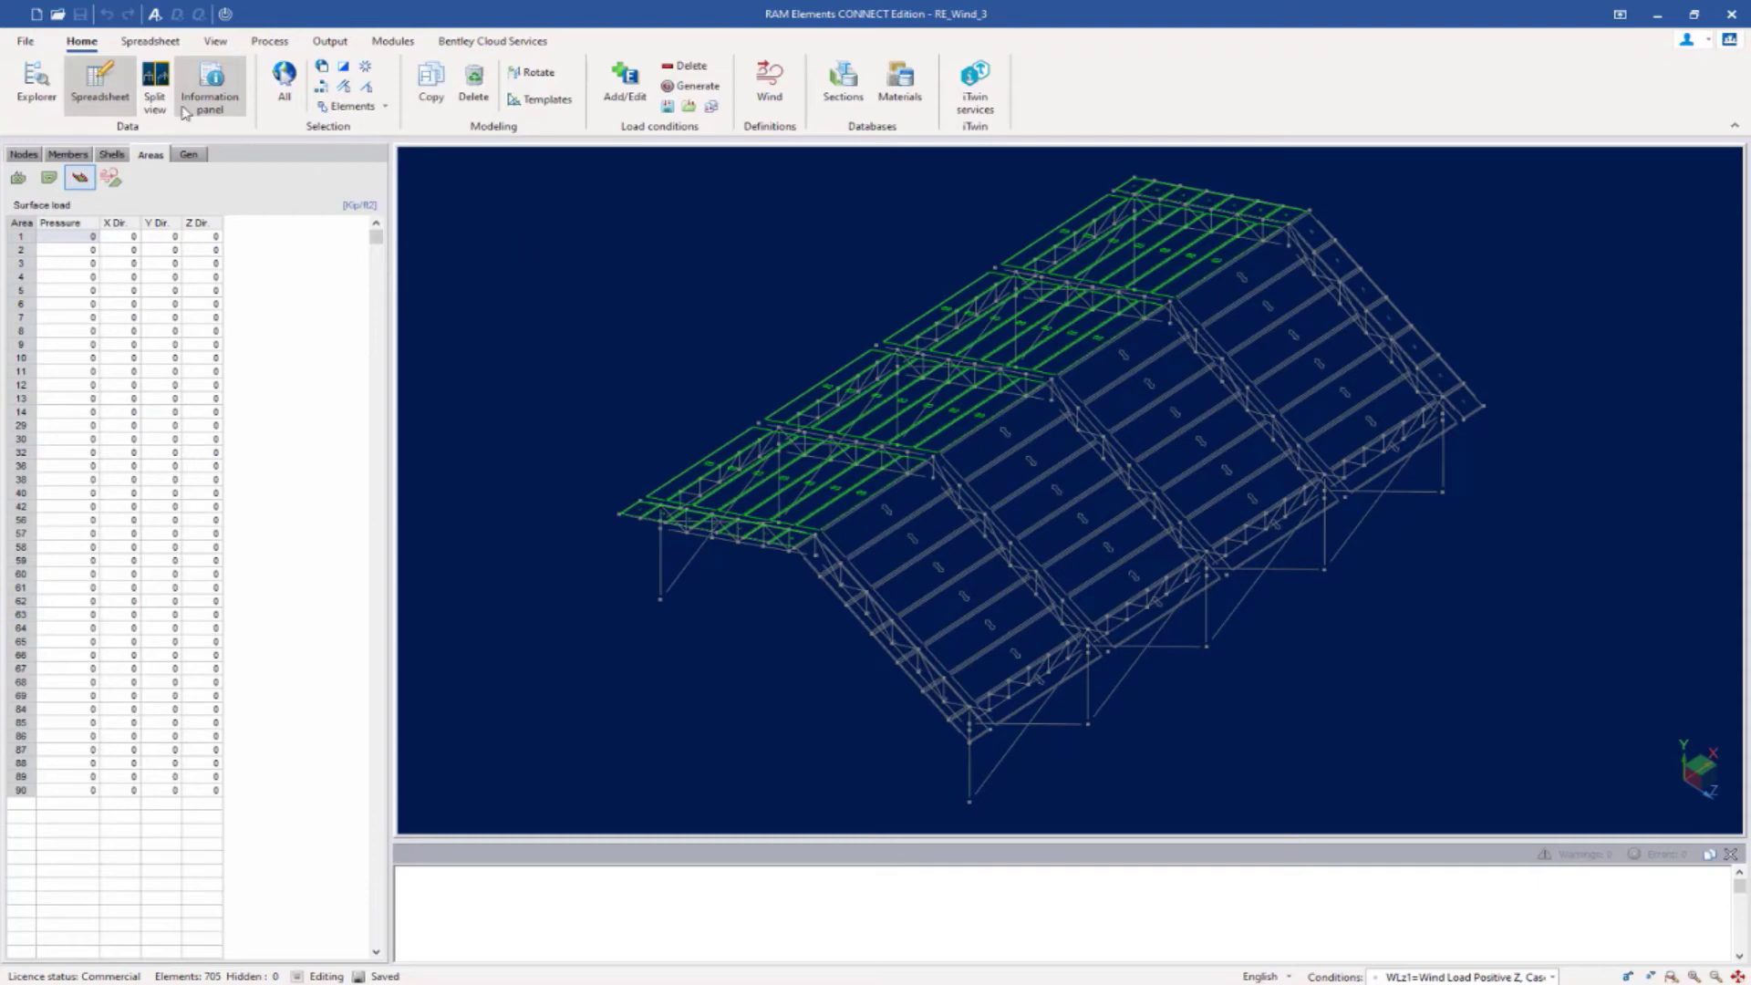
Step: Start assigning wind pressure to the selected windward roof areas and choose the Z_OpenRoof_CaseA_Windward definition
{"action": "left_click", "coordinate": [151, 41]}
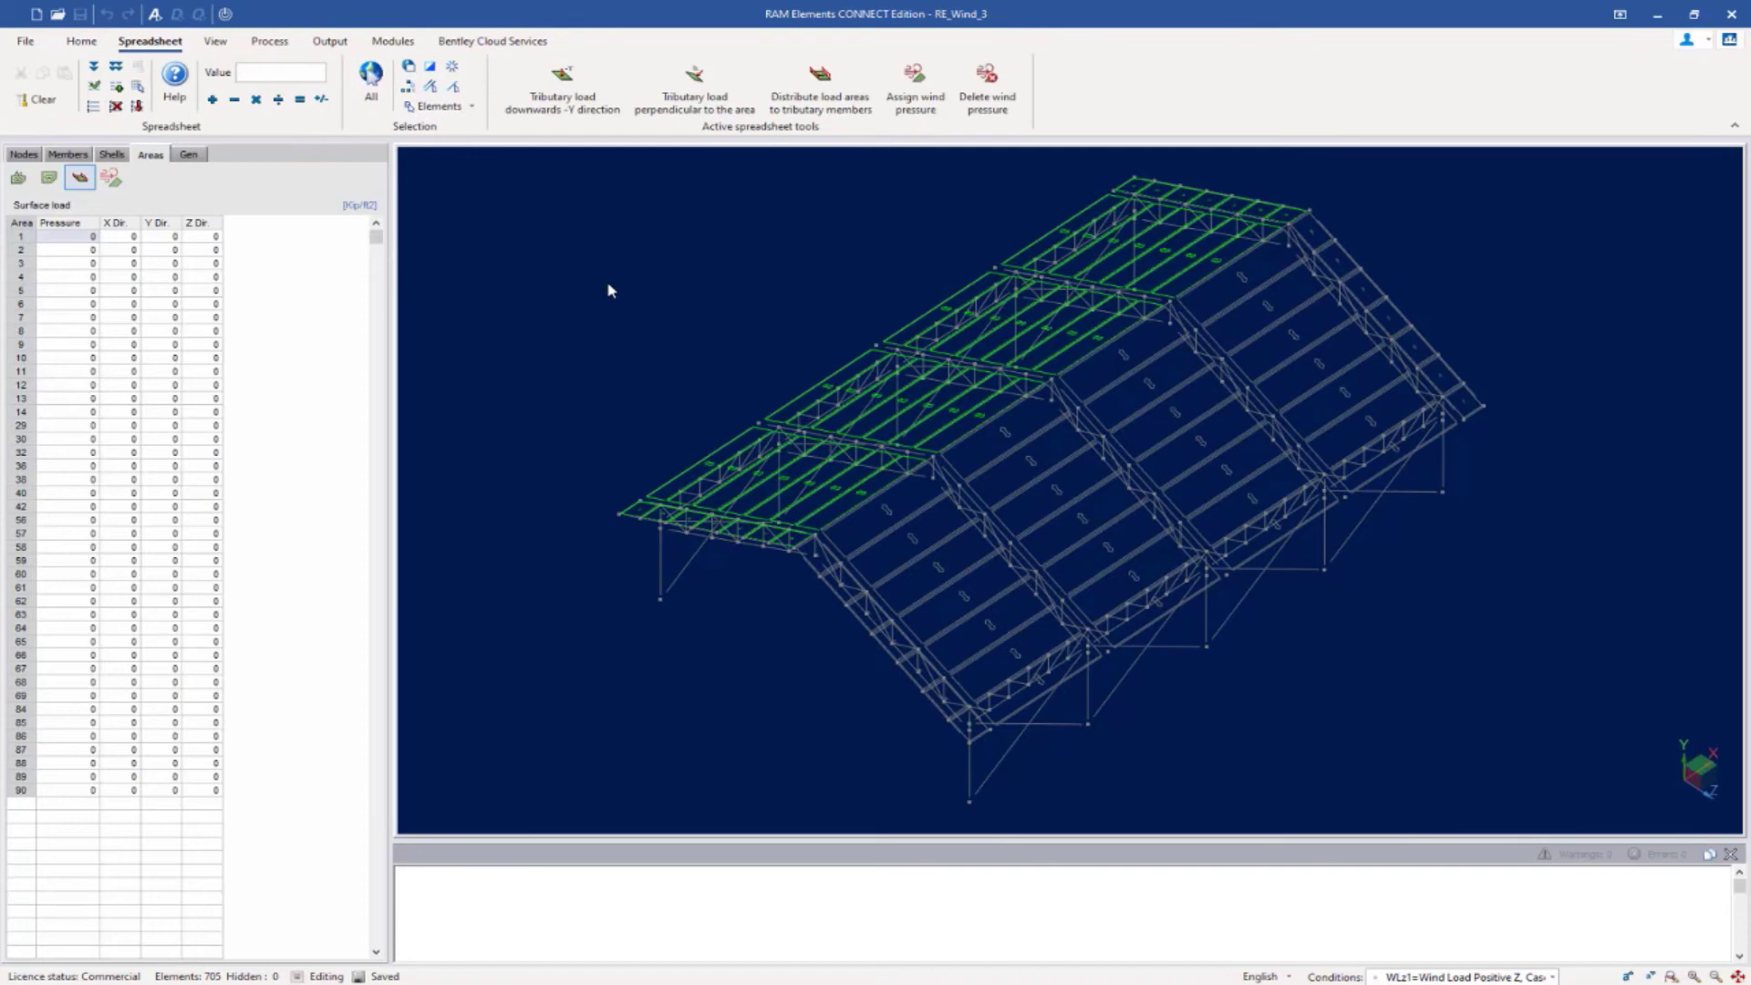
{"action": "left_click", "coordinate": [921, 108]}
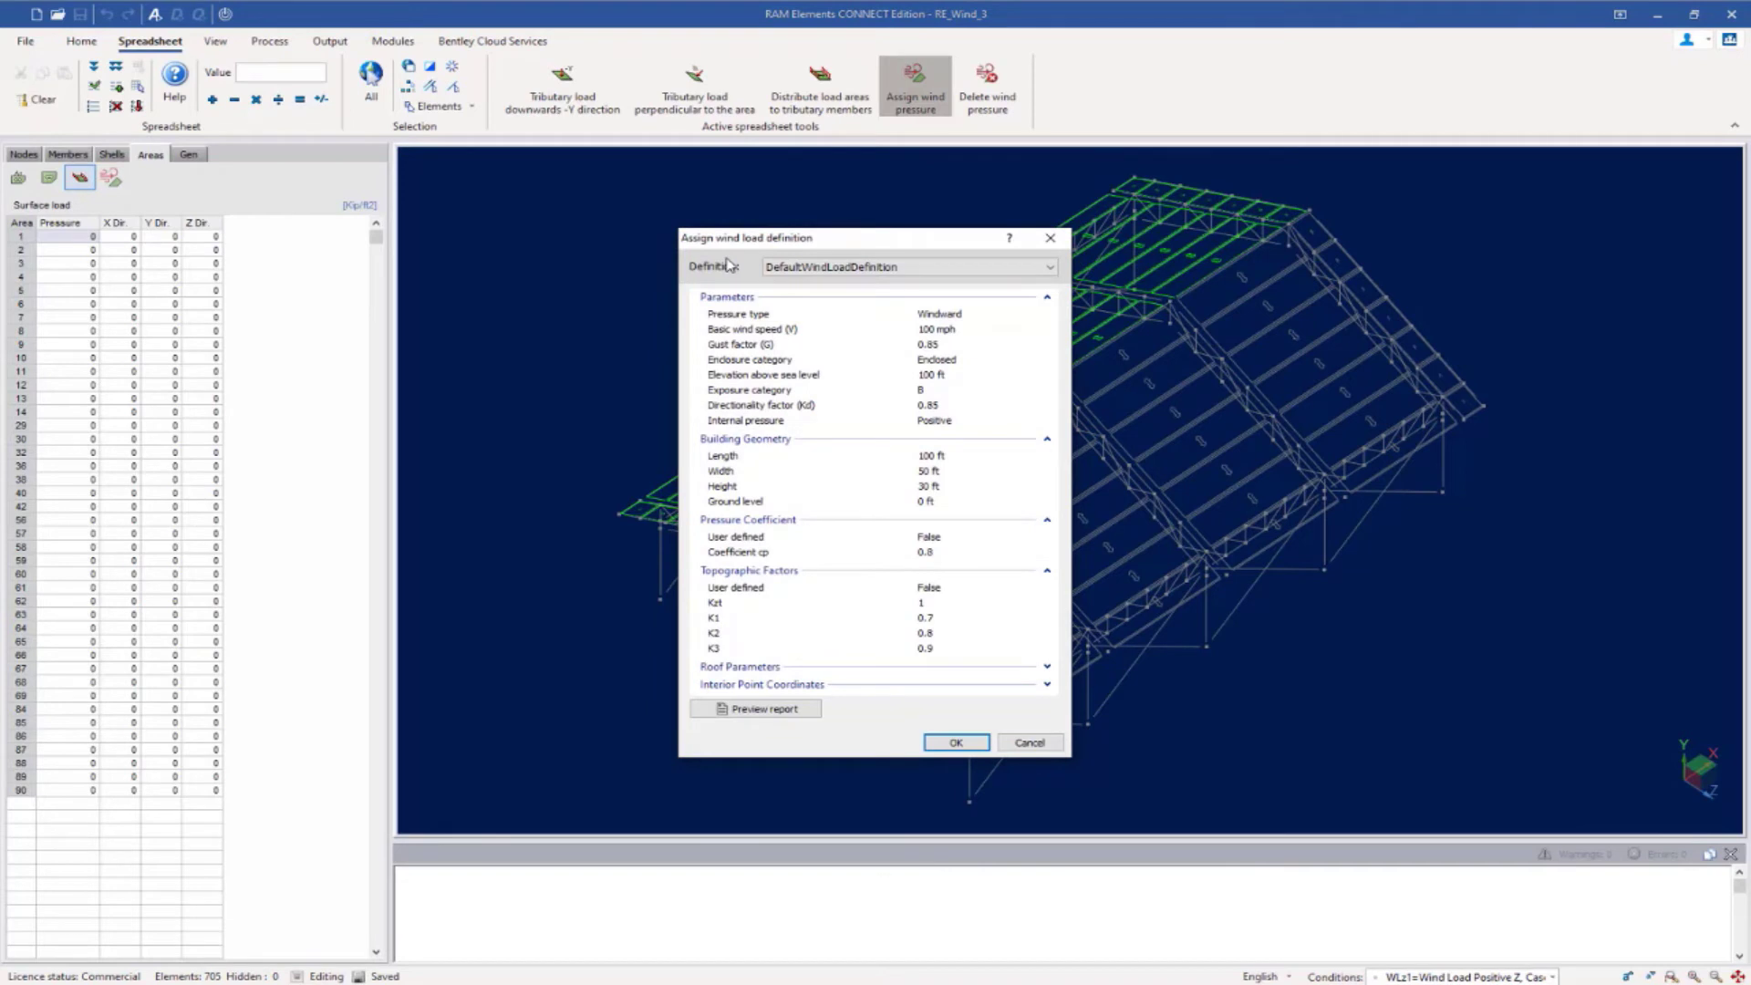
{"action": "left_click", "coordinate": [796, 269]}
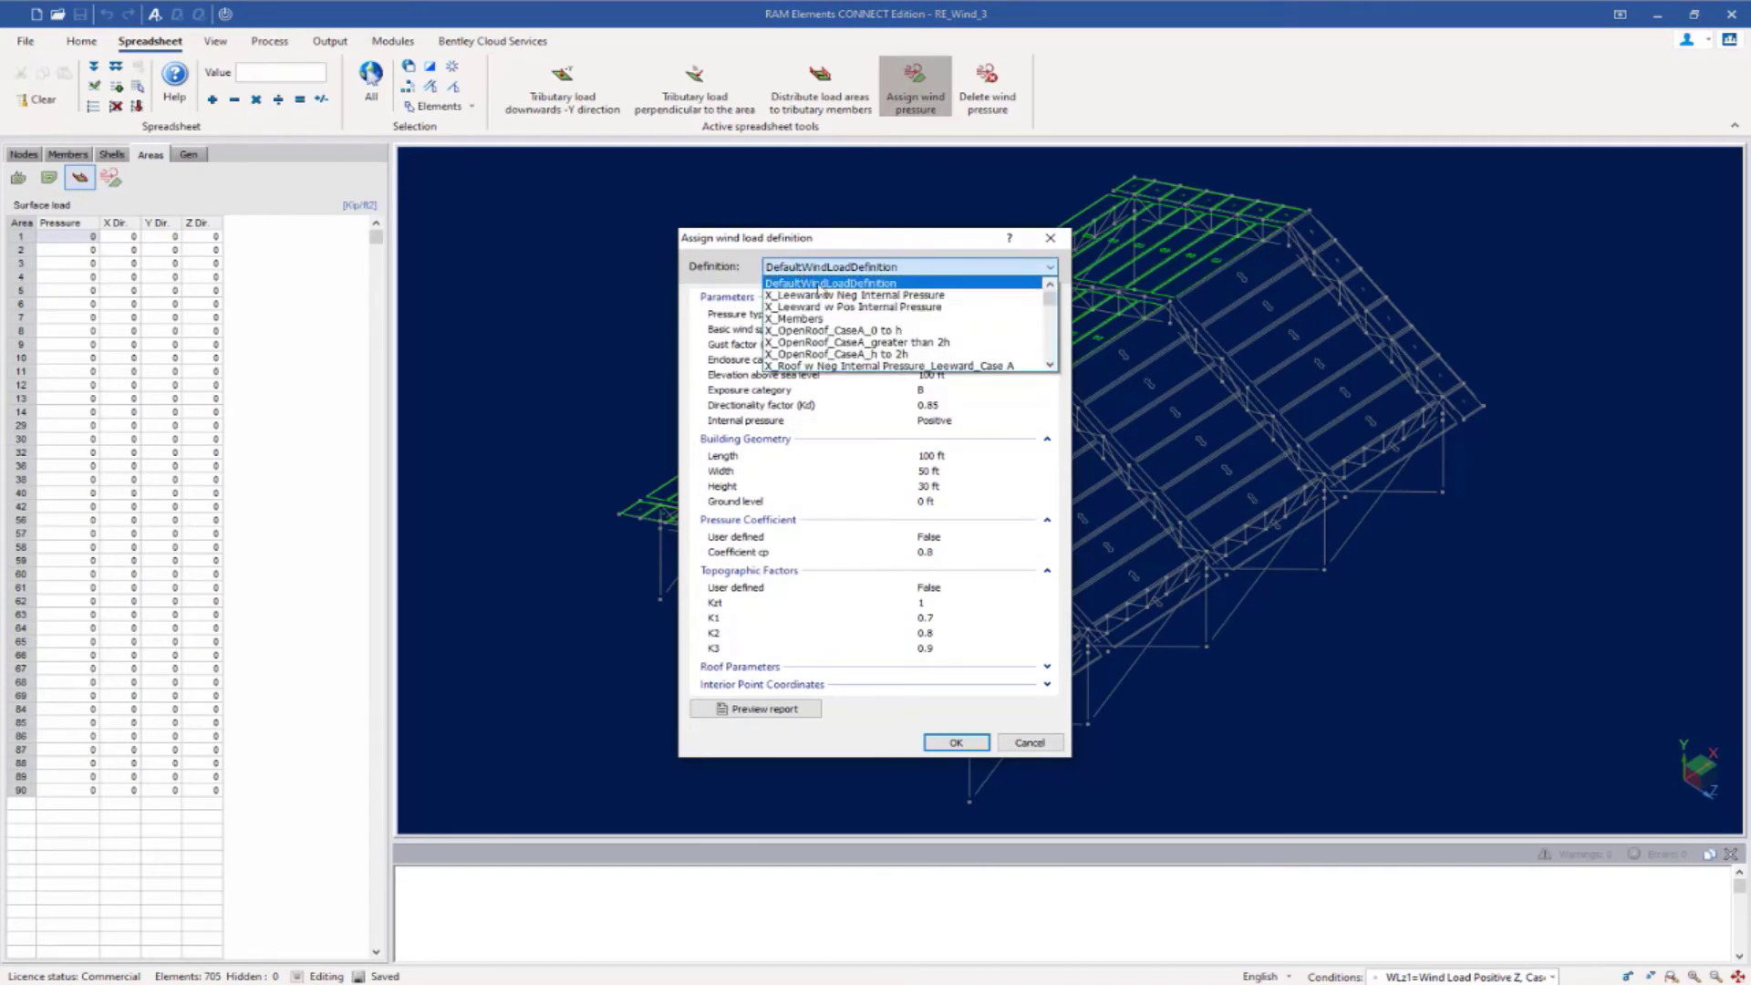
{"action": "scroll", "coordinate": [909, 326], "scroll_direction": "down", "scroll_amount": 2}
{"action": "scroll", "coordinate": [909, 326], "scroll_direction": "down", "scroll_amount": 8}
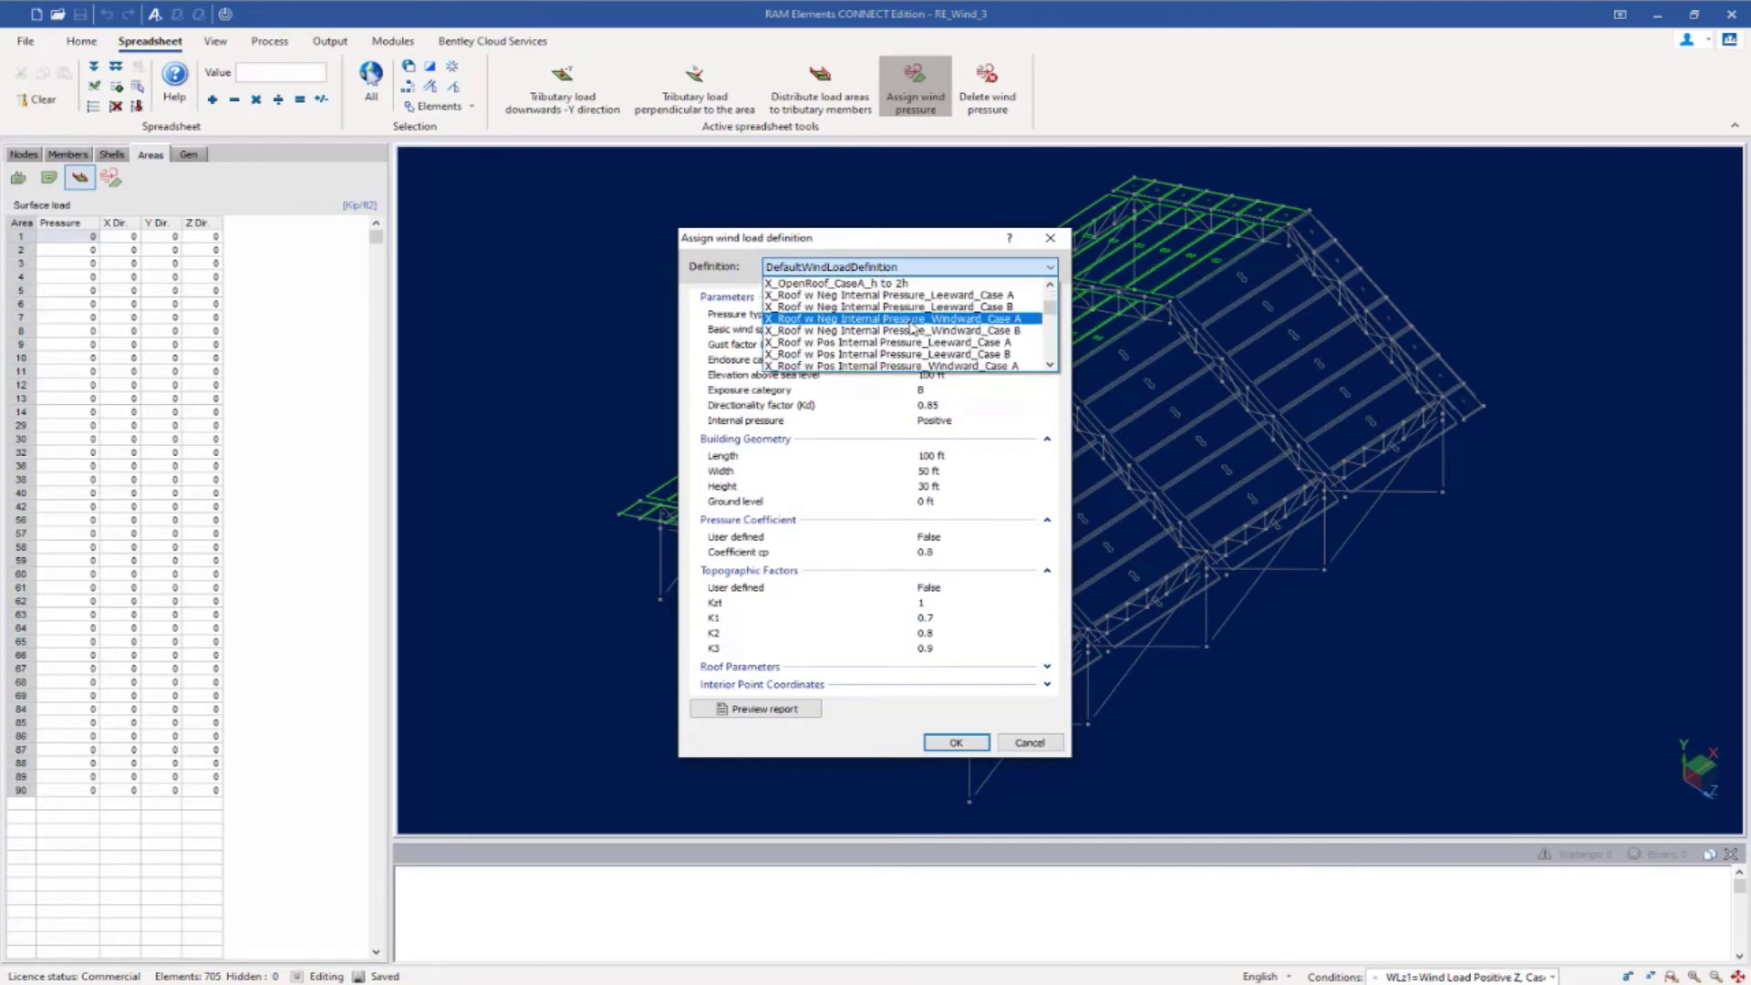
{"action": "scroll", "coordinate": [909, 326], "scroll_direction": "down", "scroll_amount": 1}
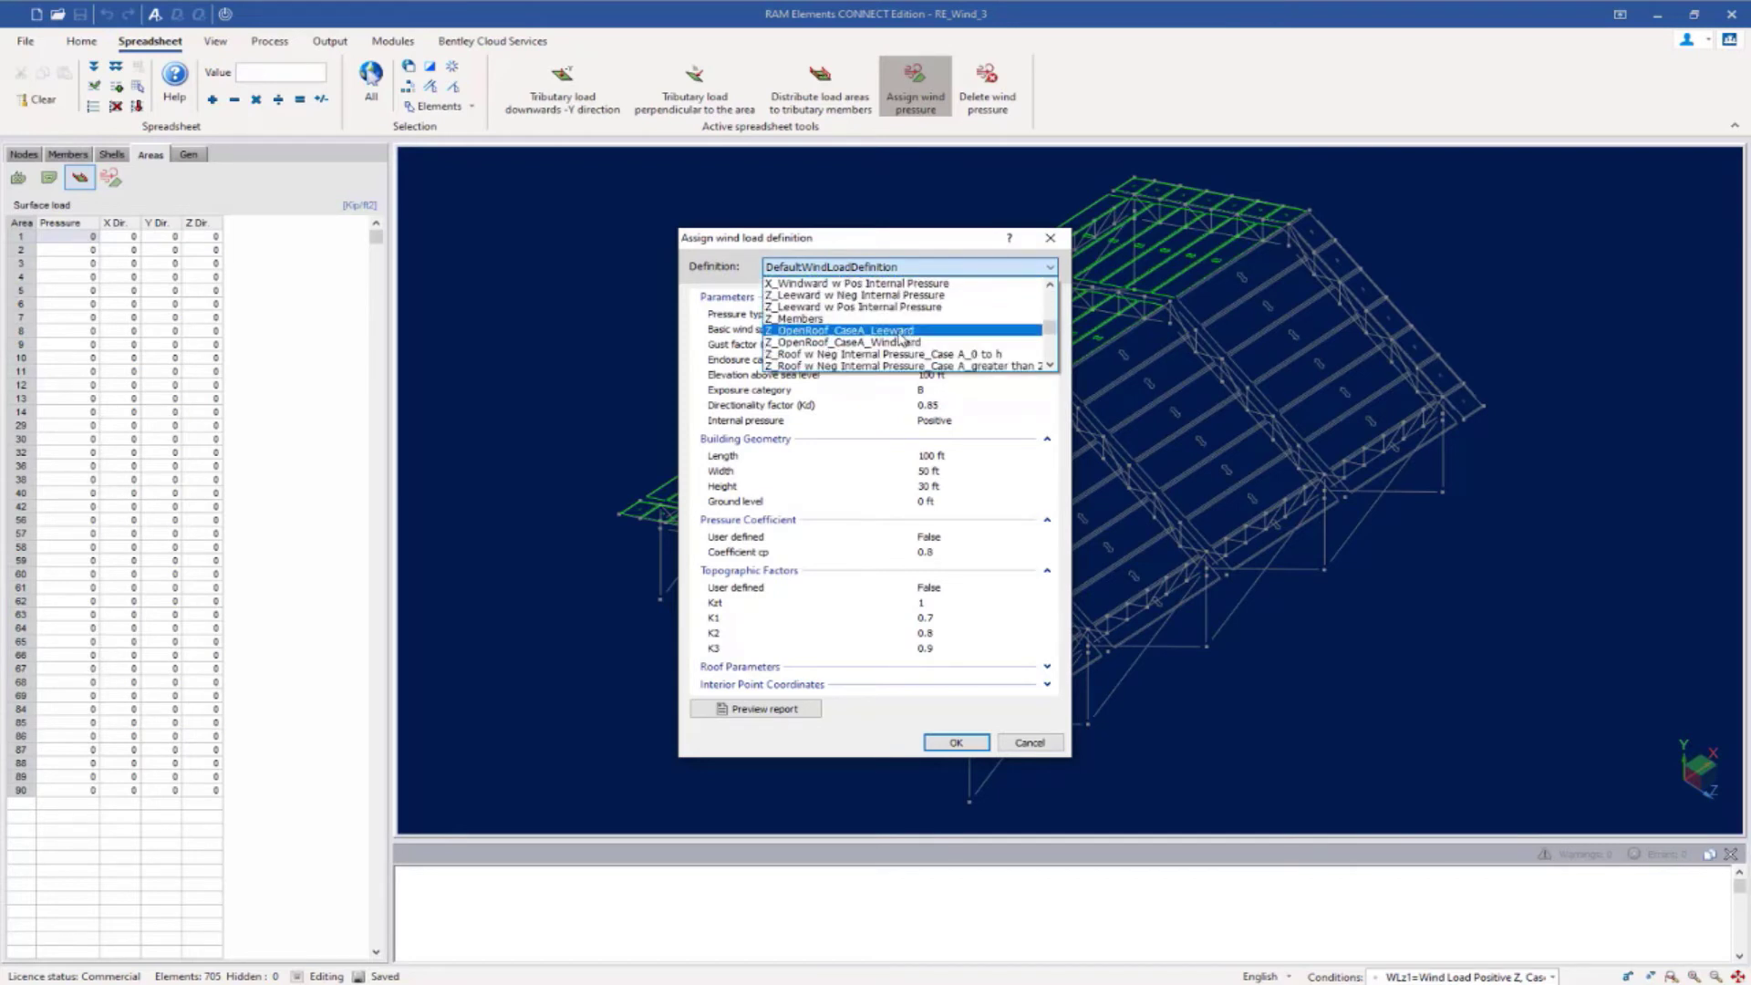
{"action": "left_click", "coordinate": [867, 344]}
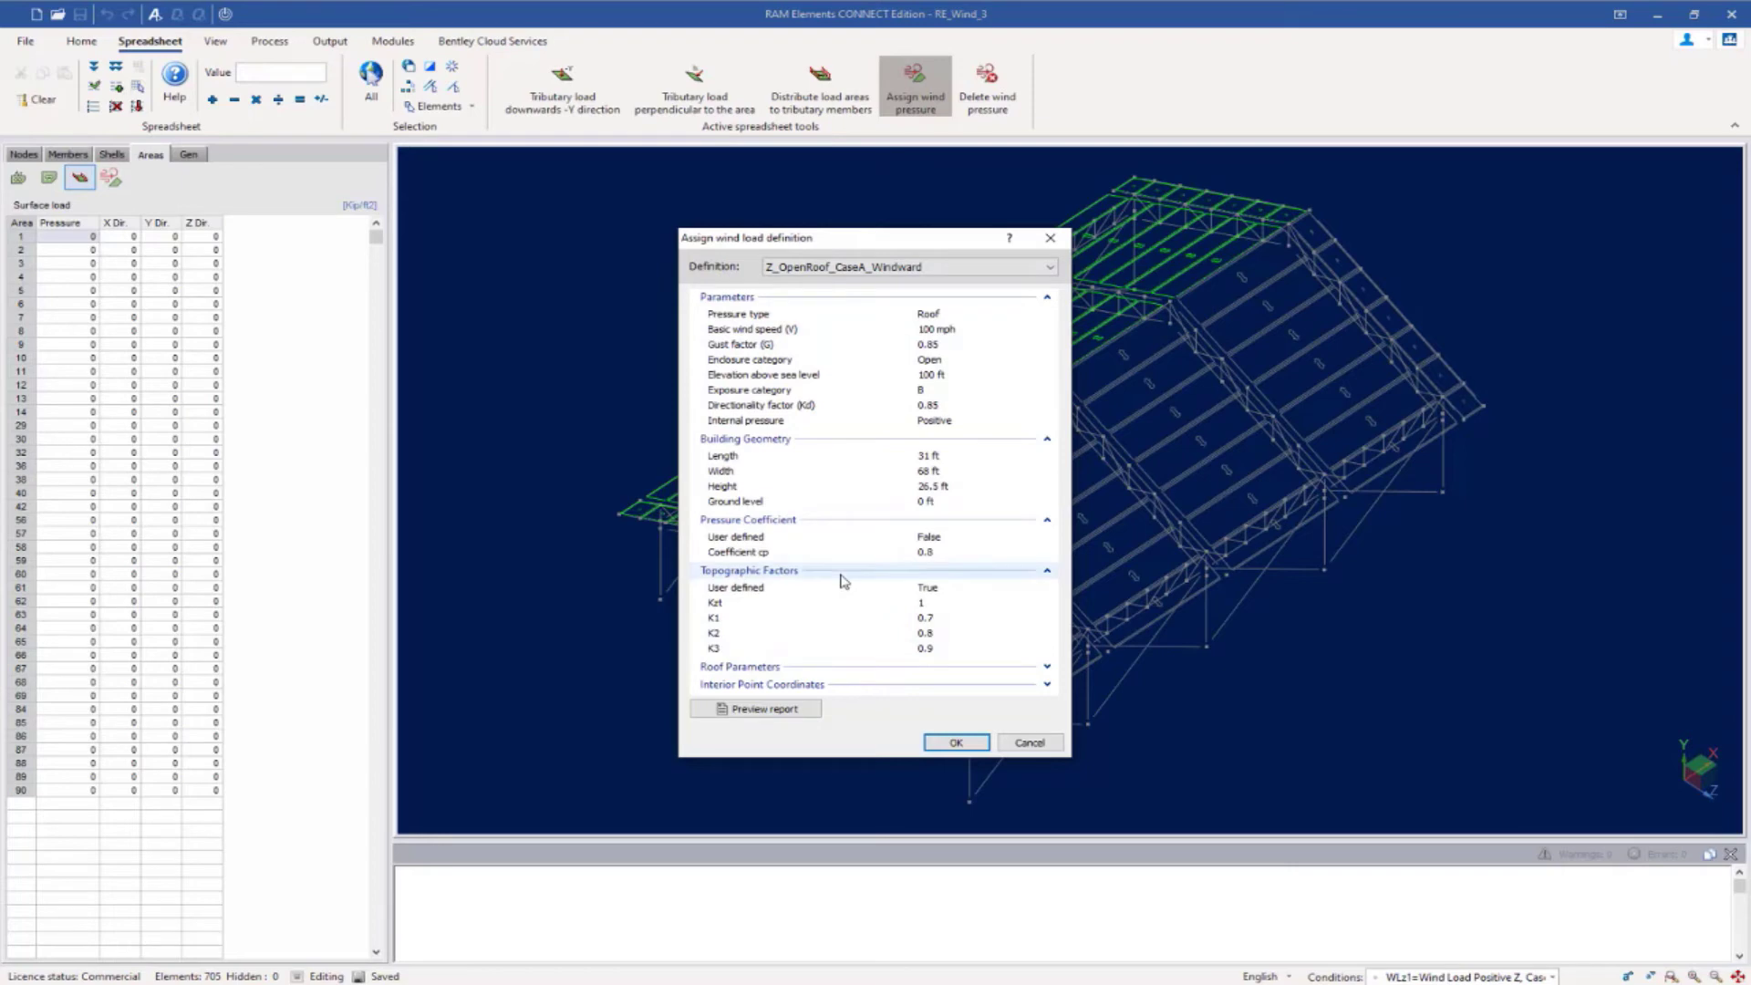
Step: Preview the report of calculated windward area pressures, close it, and assign the definition to the selected areas
{"action": "left_click", "coordinate": [766, 710]}
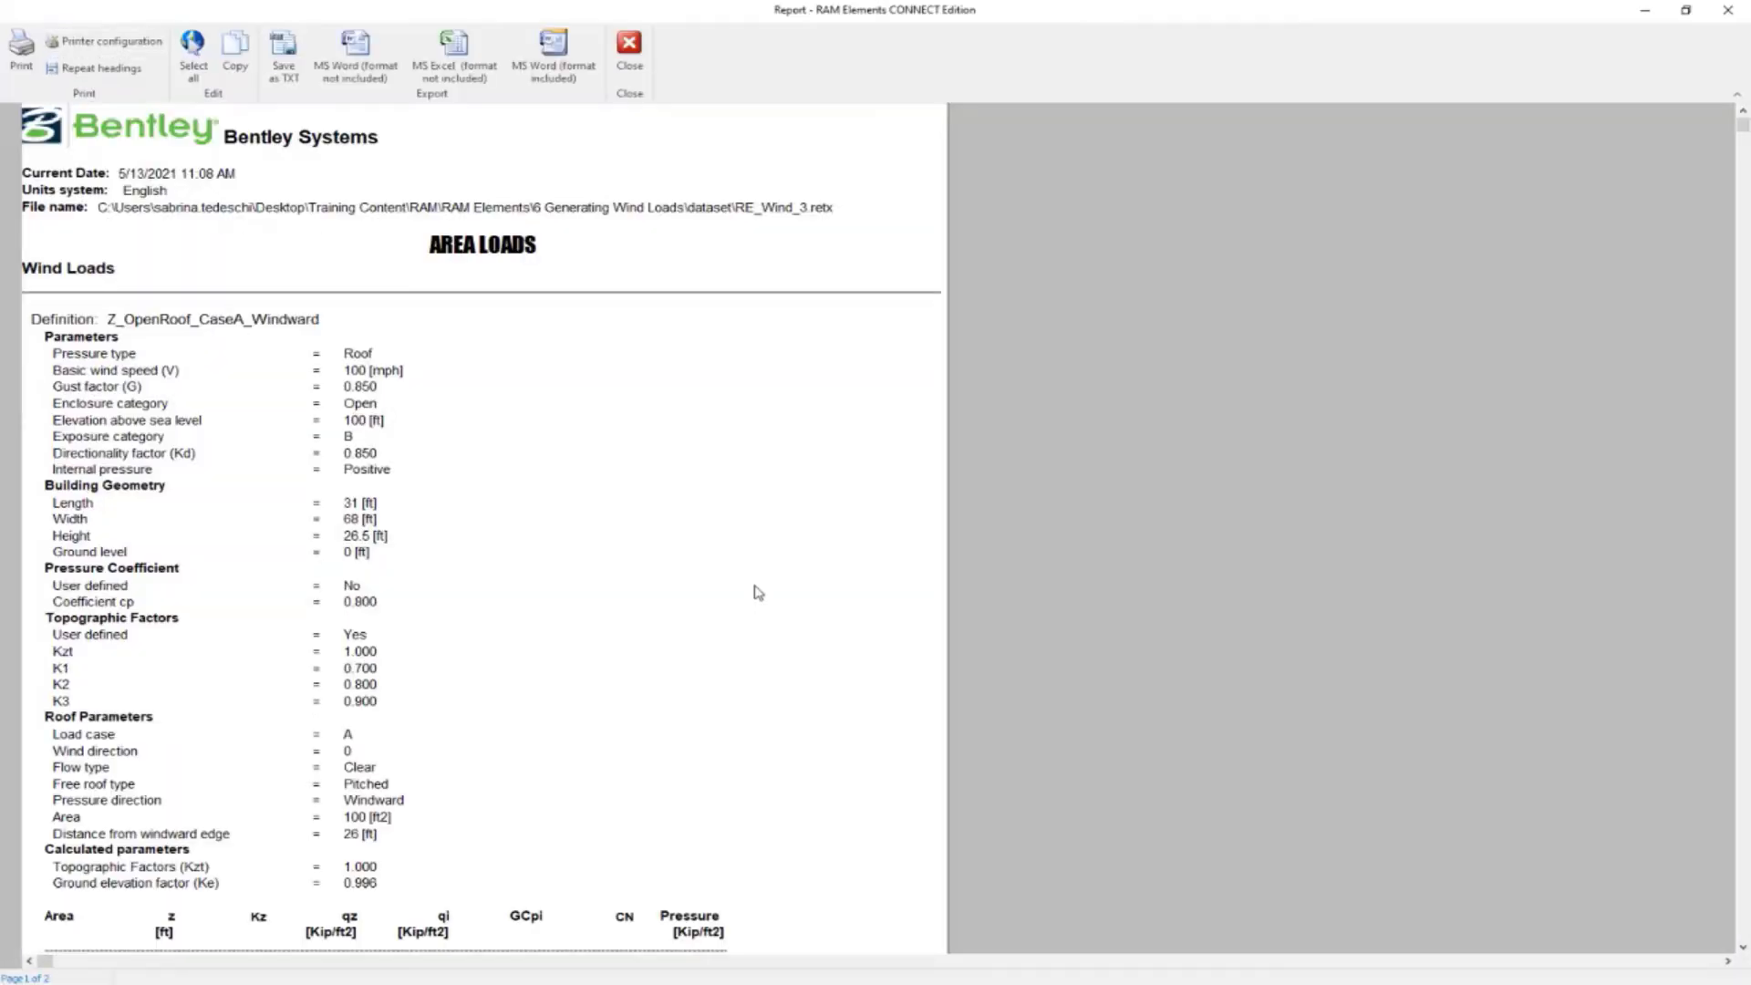
{"action": "scroll", "coordinate": [756, 586], "scroll_direction": "down", "scroll_amount": 3}
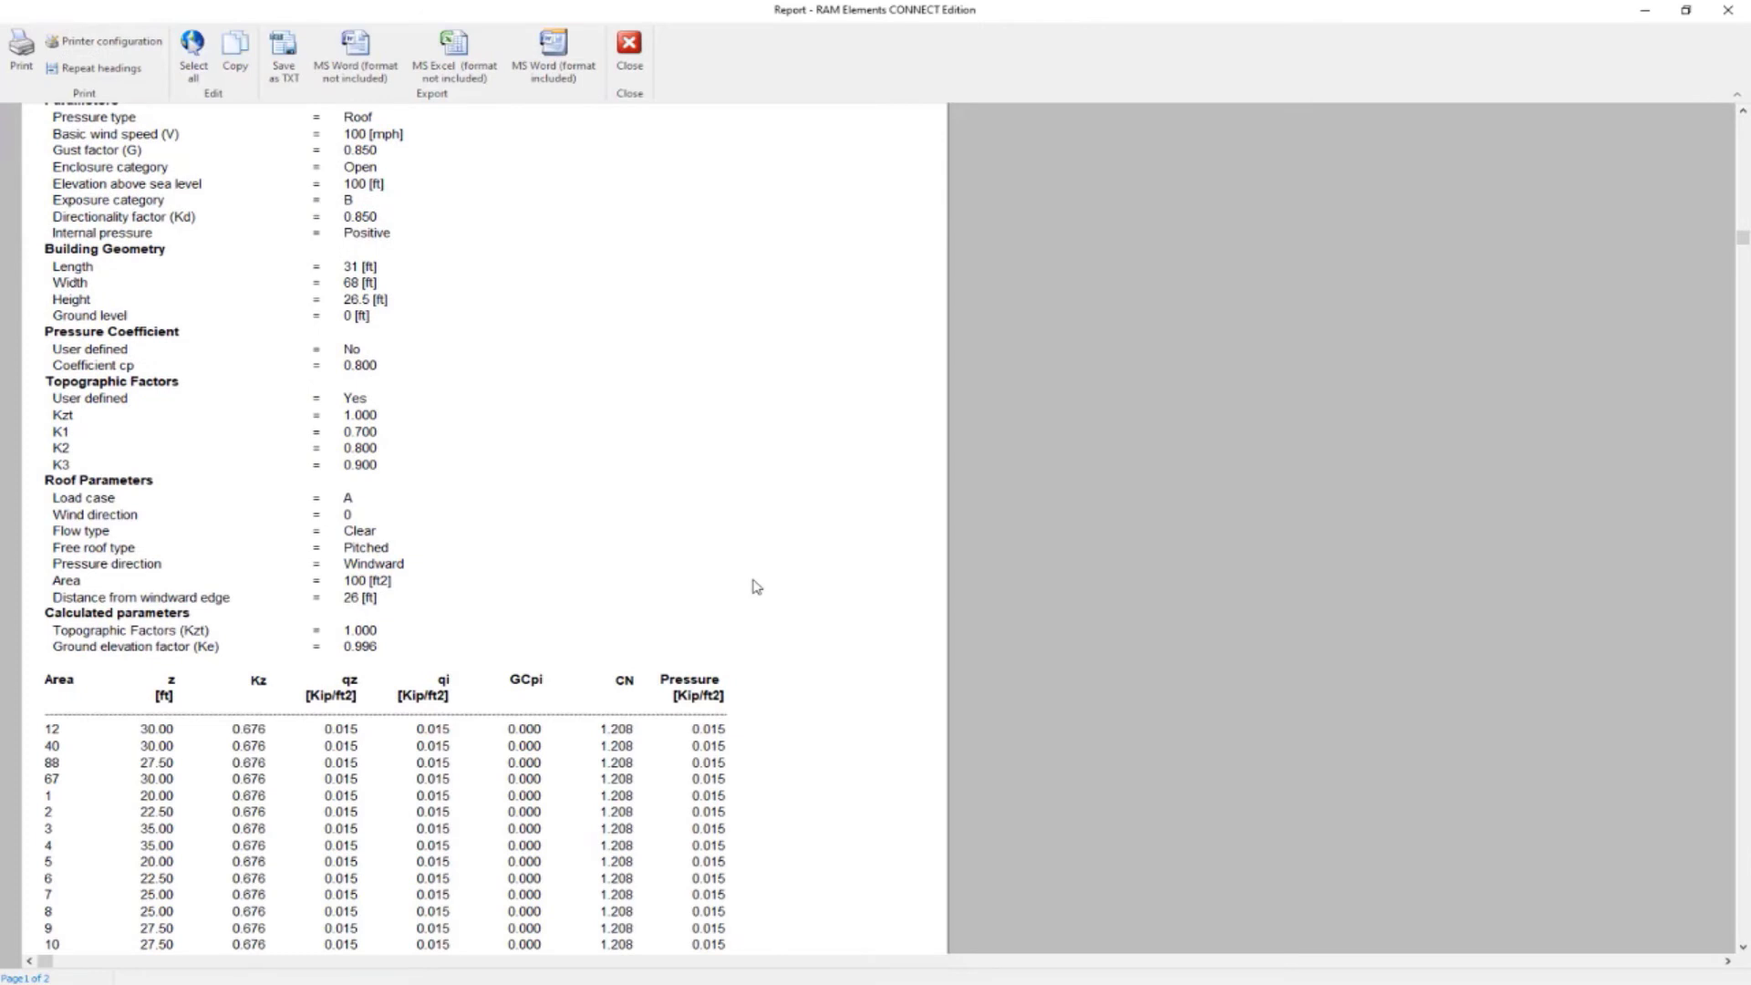
{"action": "scroll", "coordinate": [807, 544], "scroll_direction": "down", "scroll_amount": 7}
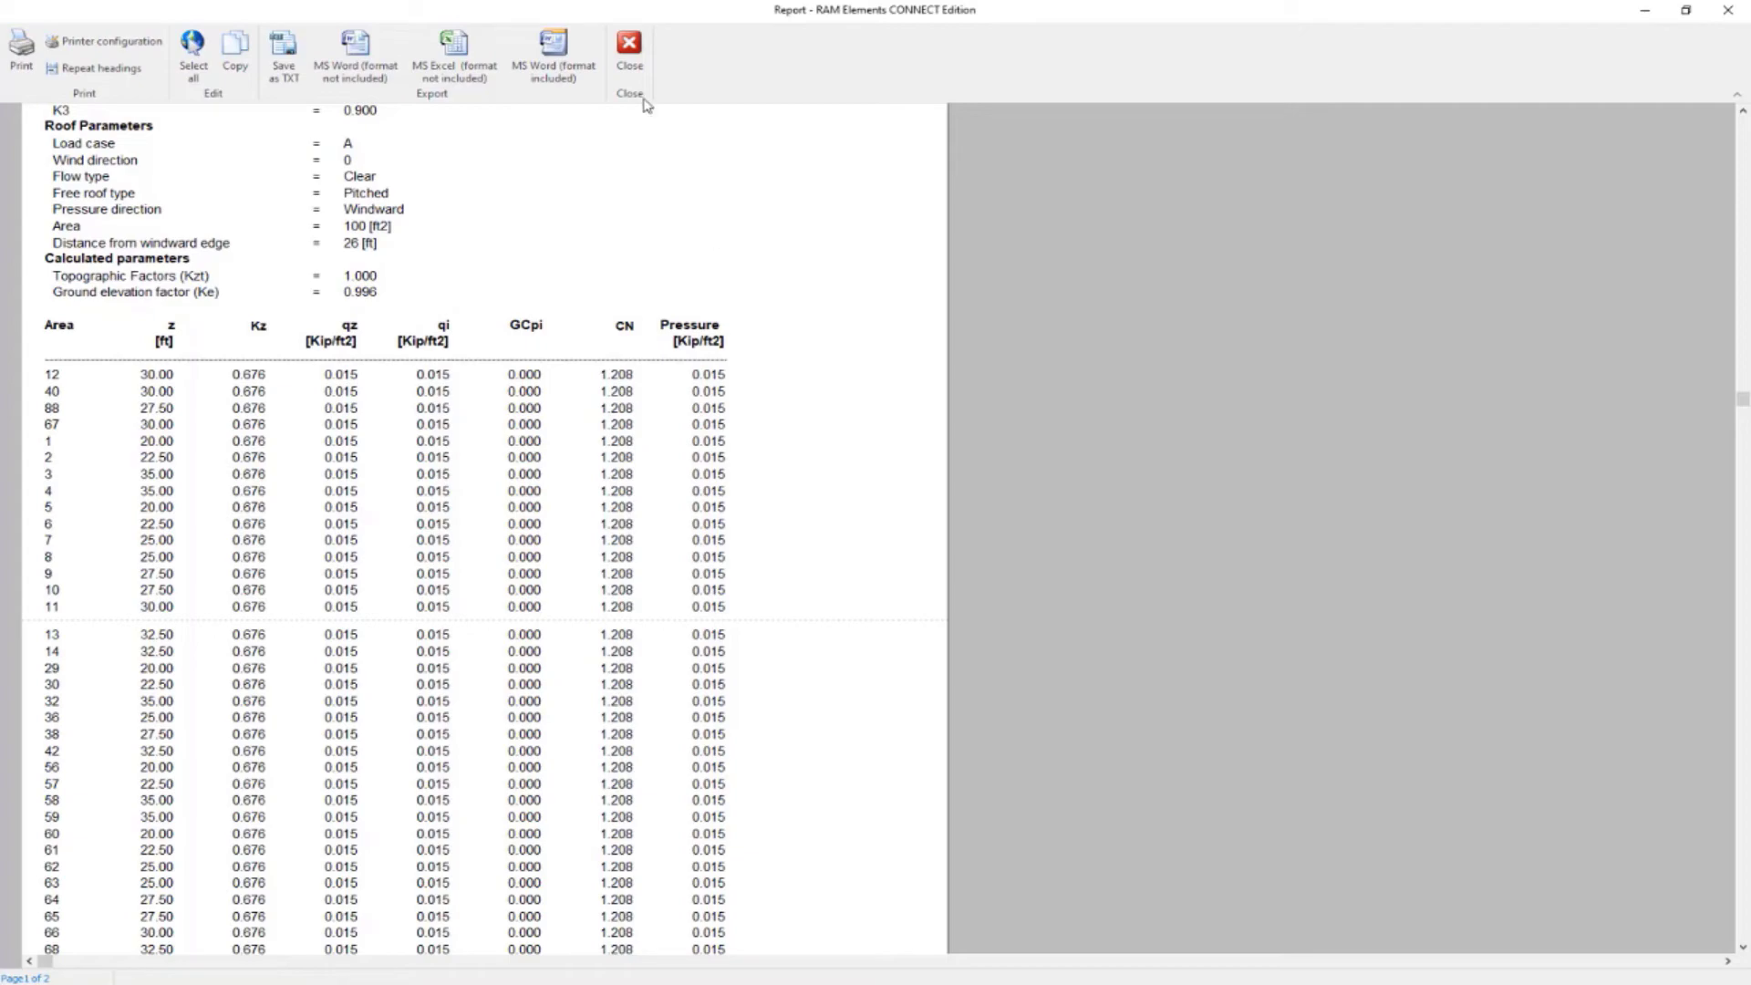
{"action": "left_click", "coordinate": [629, 51]}
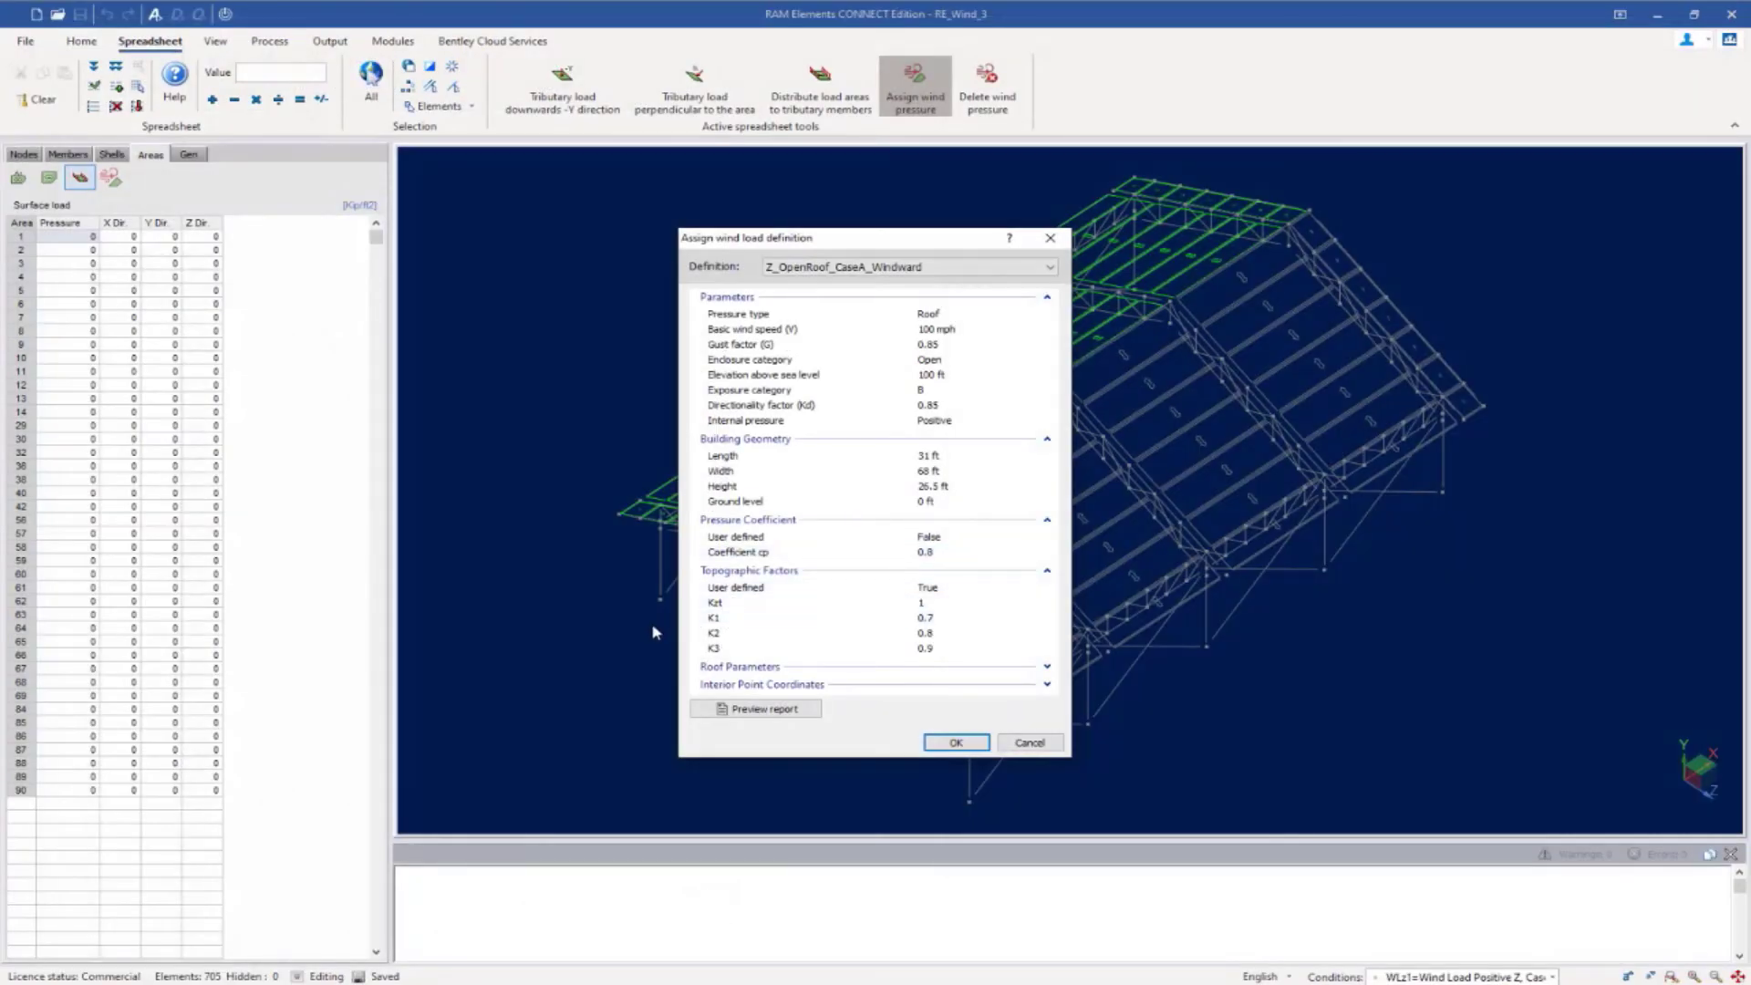
{"action": "left_click", "coordinate": [976, 742]}
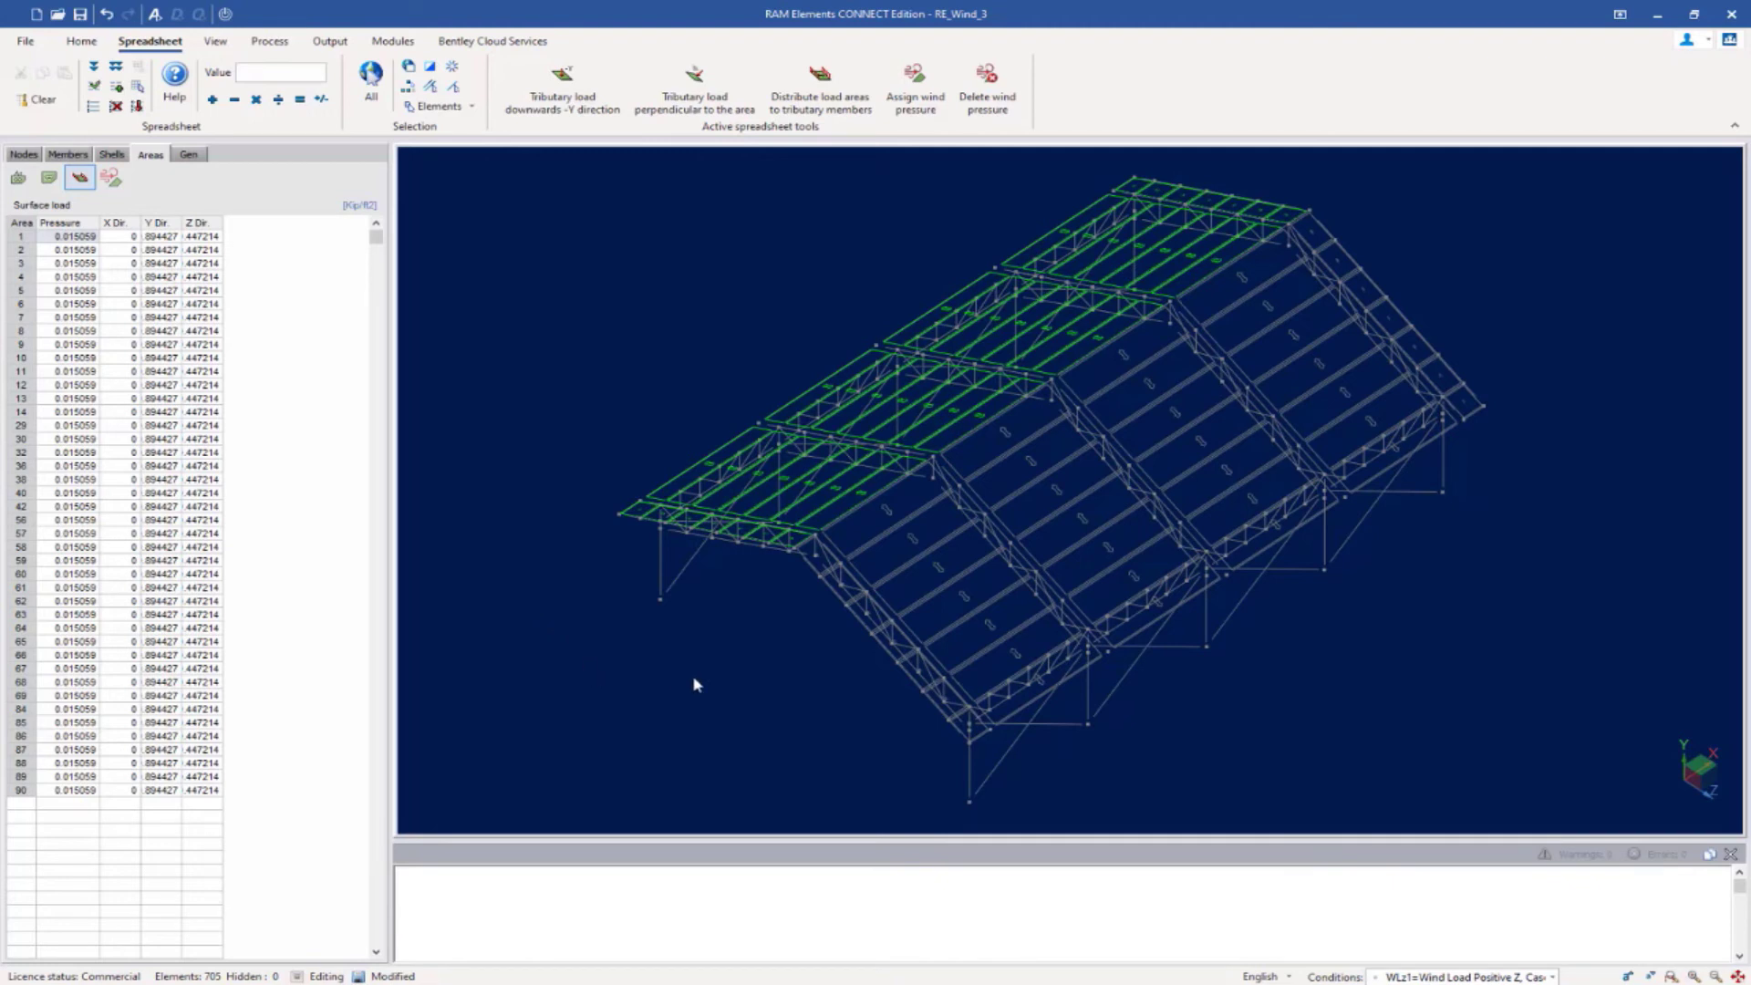
Step: Clear the selection and select all load areas on the leeward roof slope, starting from one area in each bay
{"action": "left_click", "coordinate": [725, 671]}
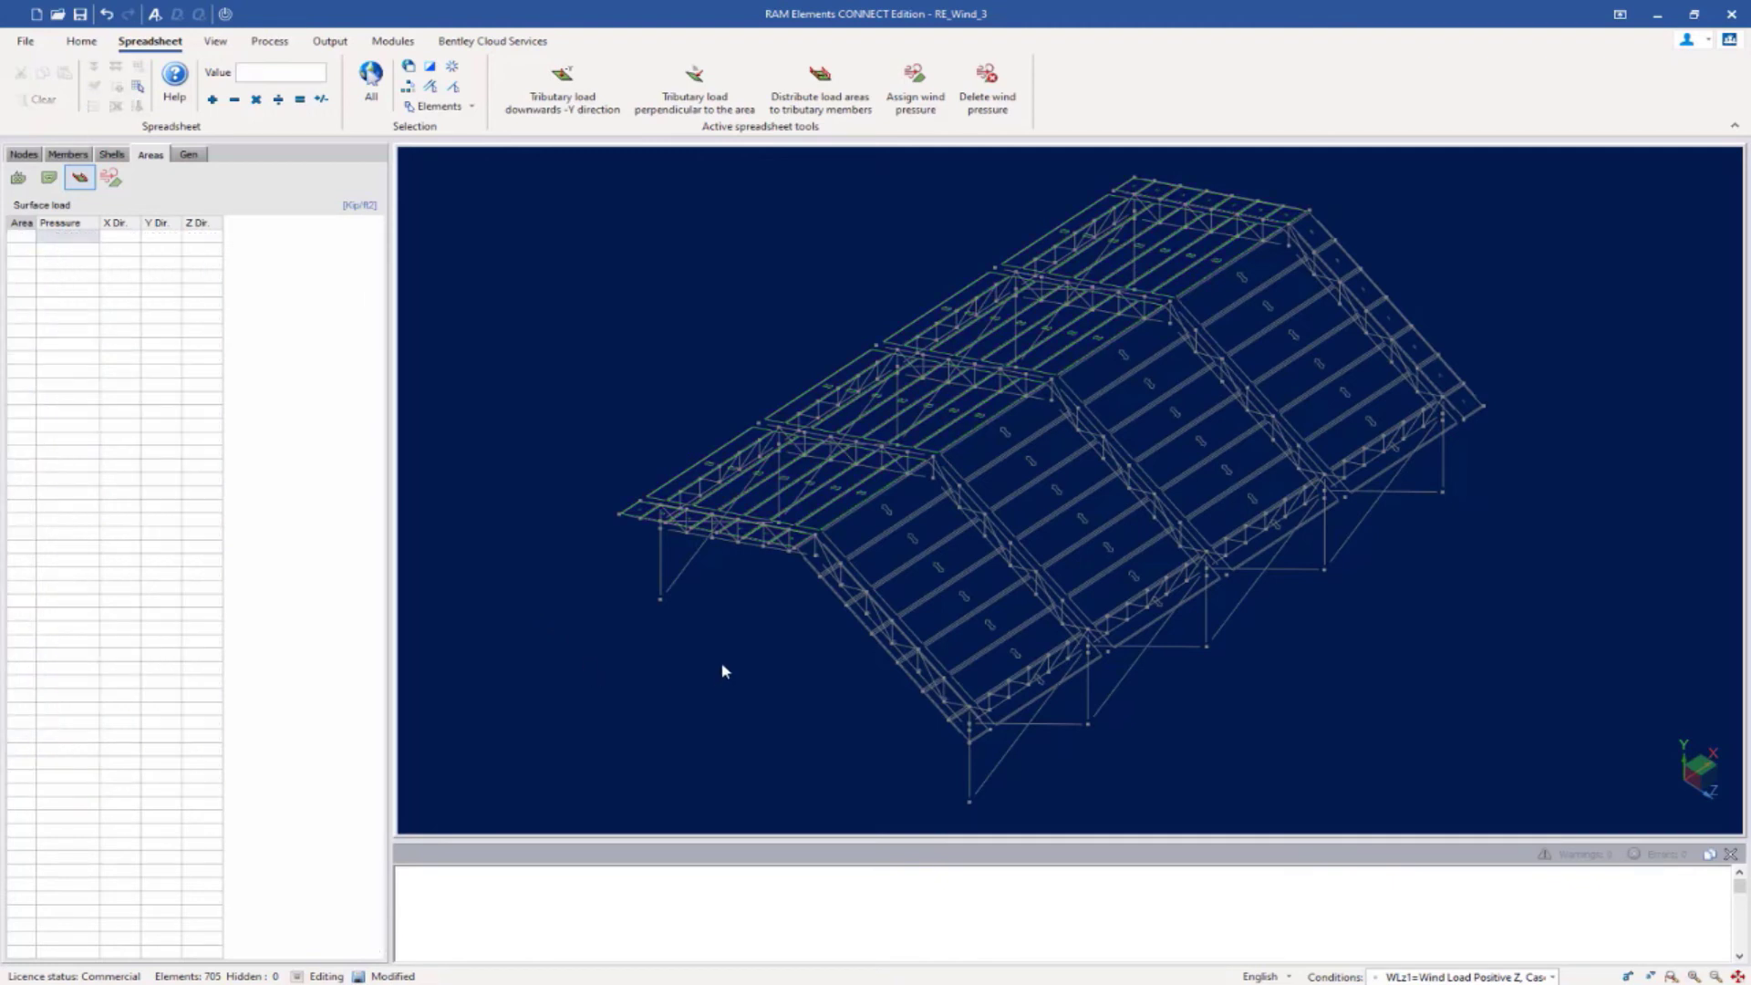
{"action": "left_click", "coordinate": [872, 522]}
{"action": "left_click", "coordinate": [1020, 440]}
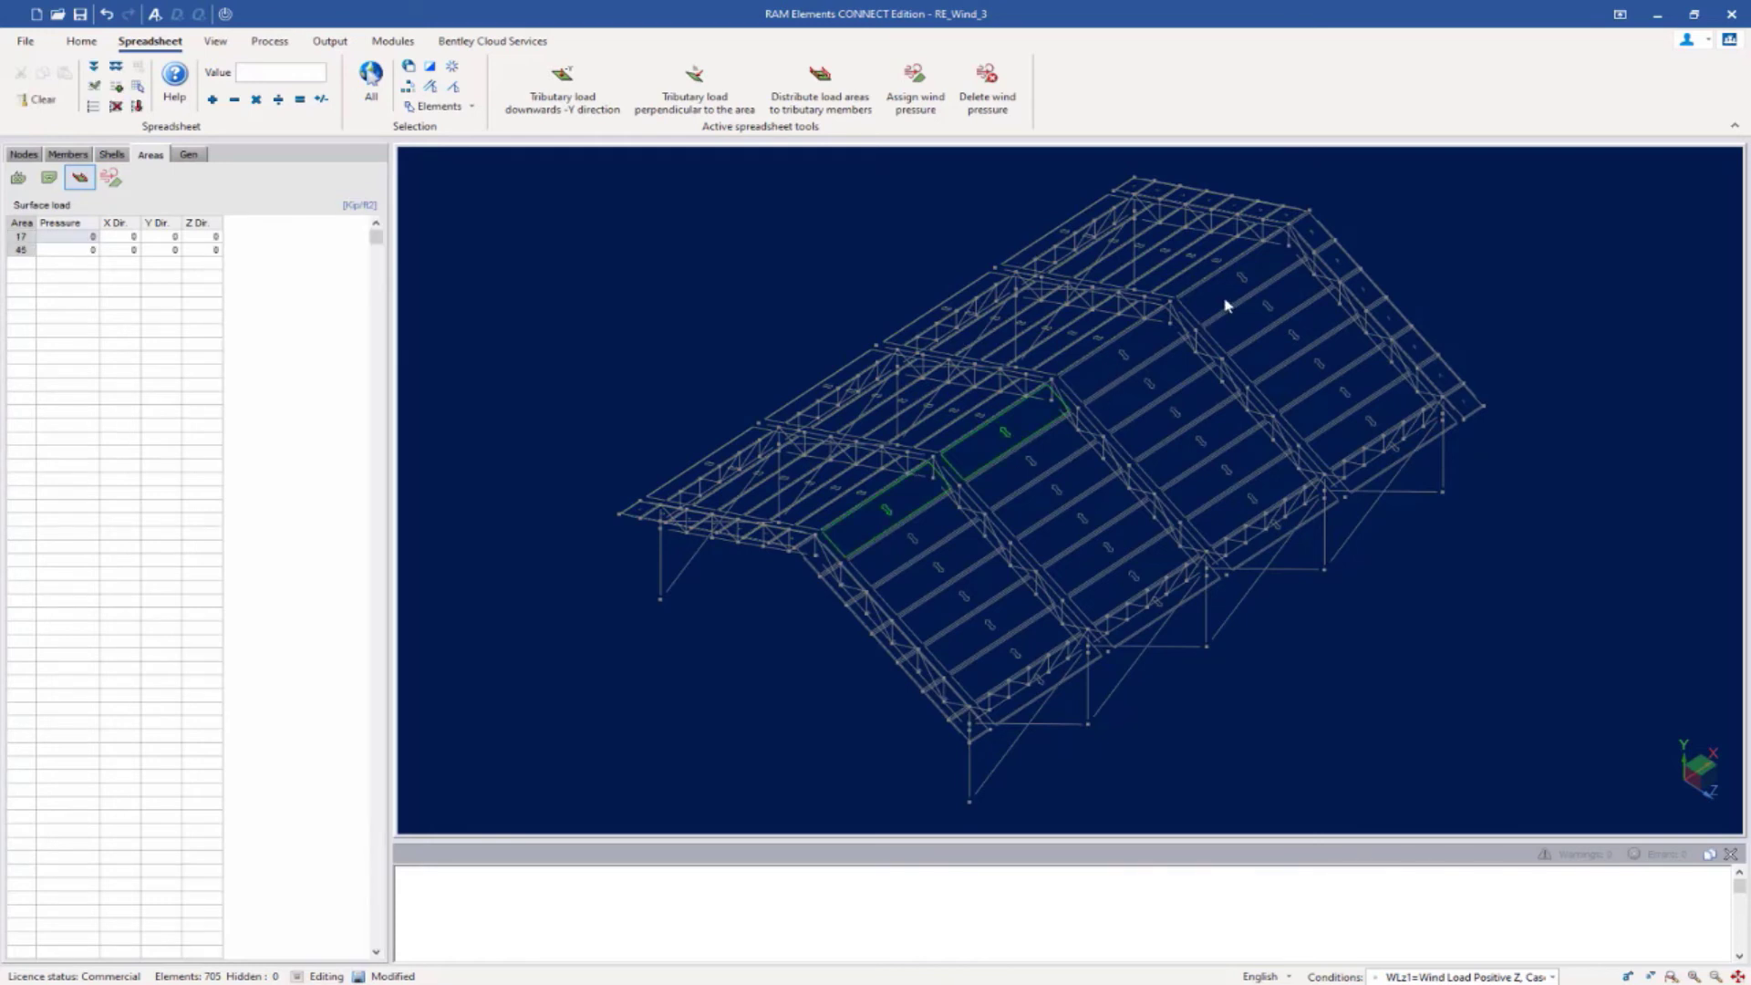
{"action": "left_click", "coordinate": [1227, 304]}
{"action": "left_click", "coordinate": [1148, 356]}
{"action": "left_click", "coordinate": [408, 89]}
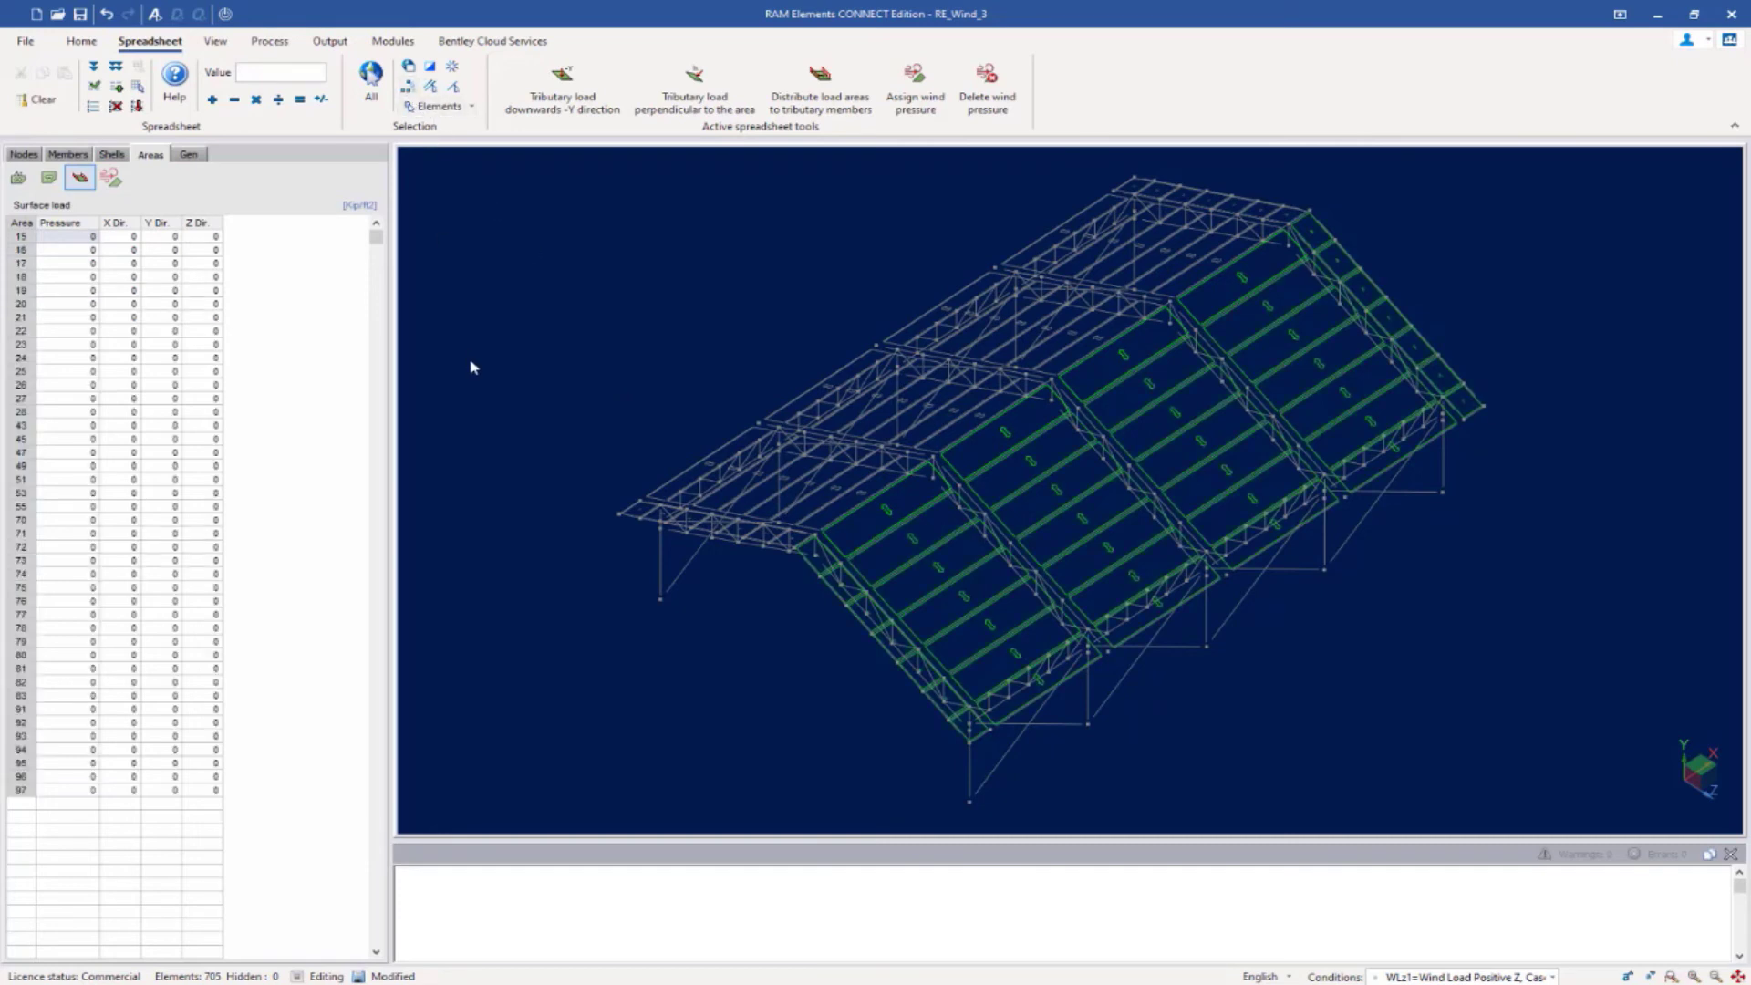
Step: Assign the Z_OpenRoof_CaseA_Leeward wind load definition to the selected leeward roof areas
{"action": "left_click", "coordinate": [907, 106]}
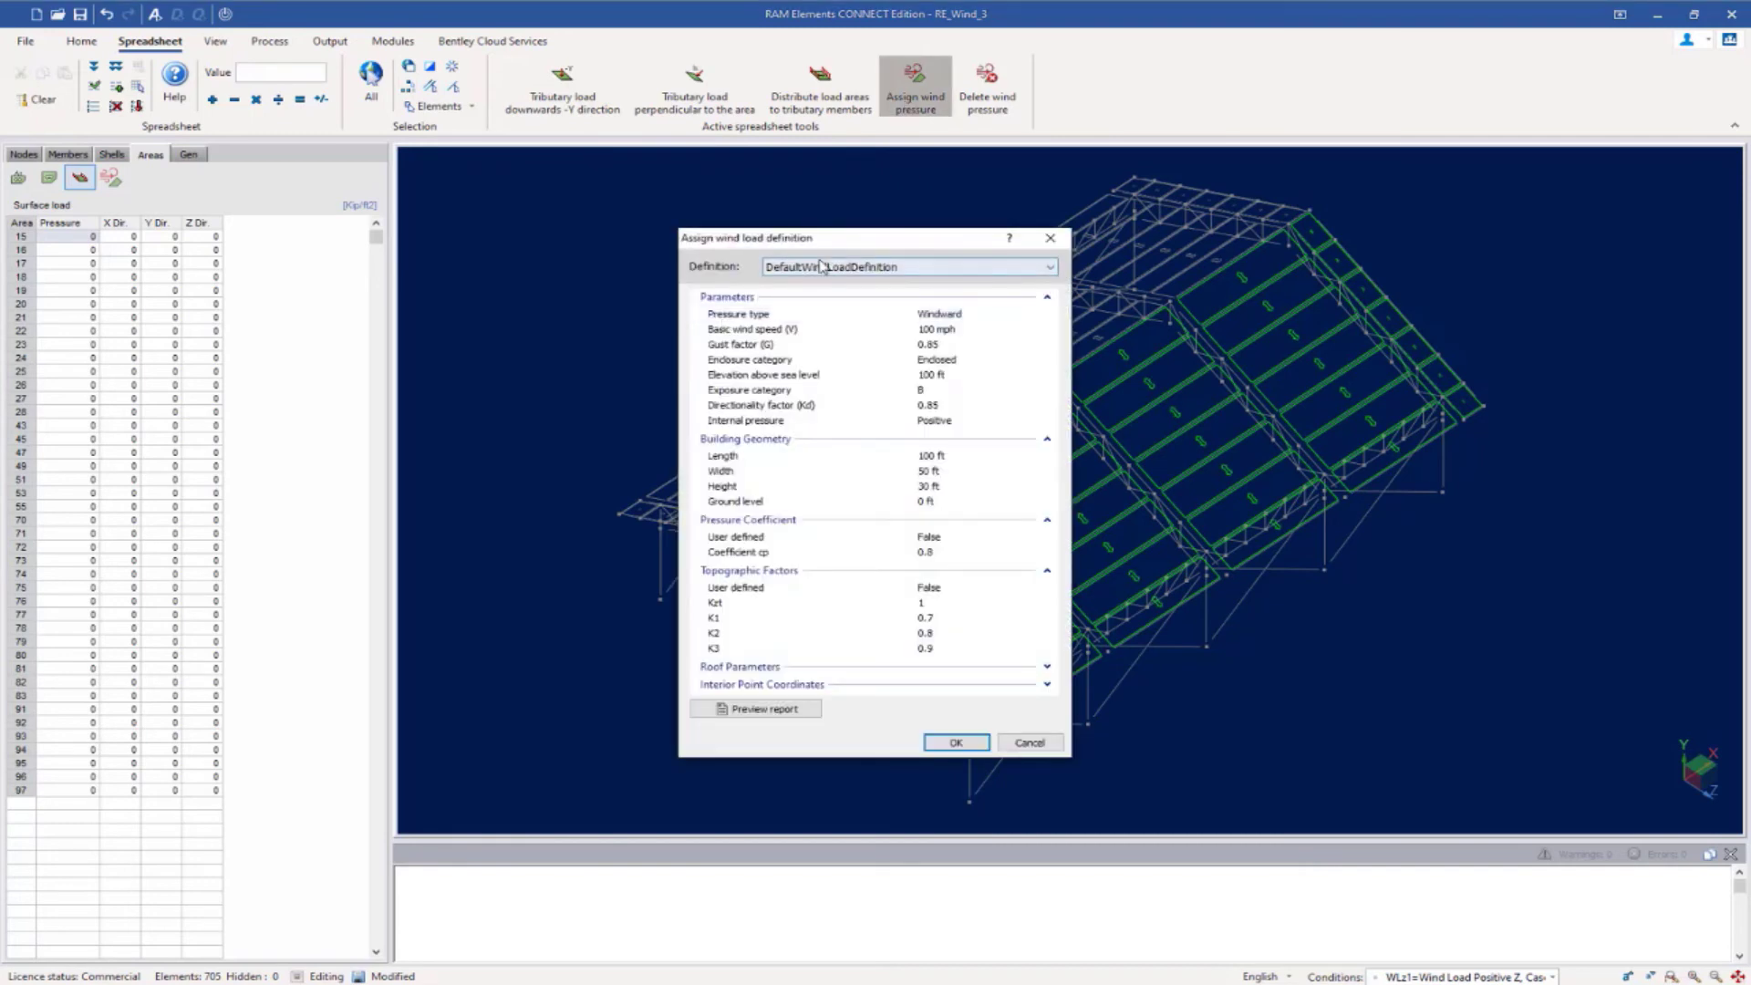
{"action": "left_click", "coordinate": [821, 265]}
{"action": "scroll", "coordinate": [857, 313], "scroll_direction": "down", "scroll_amount": 6}
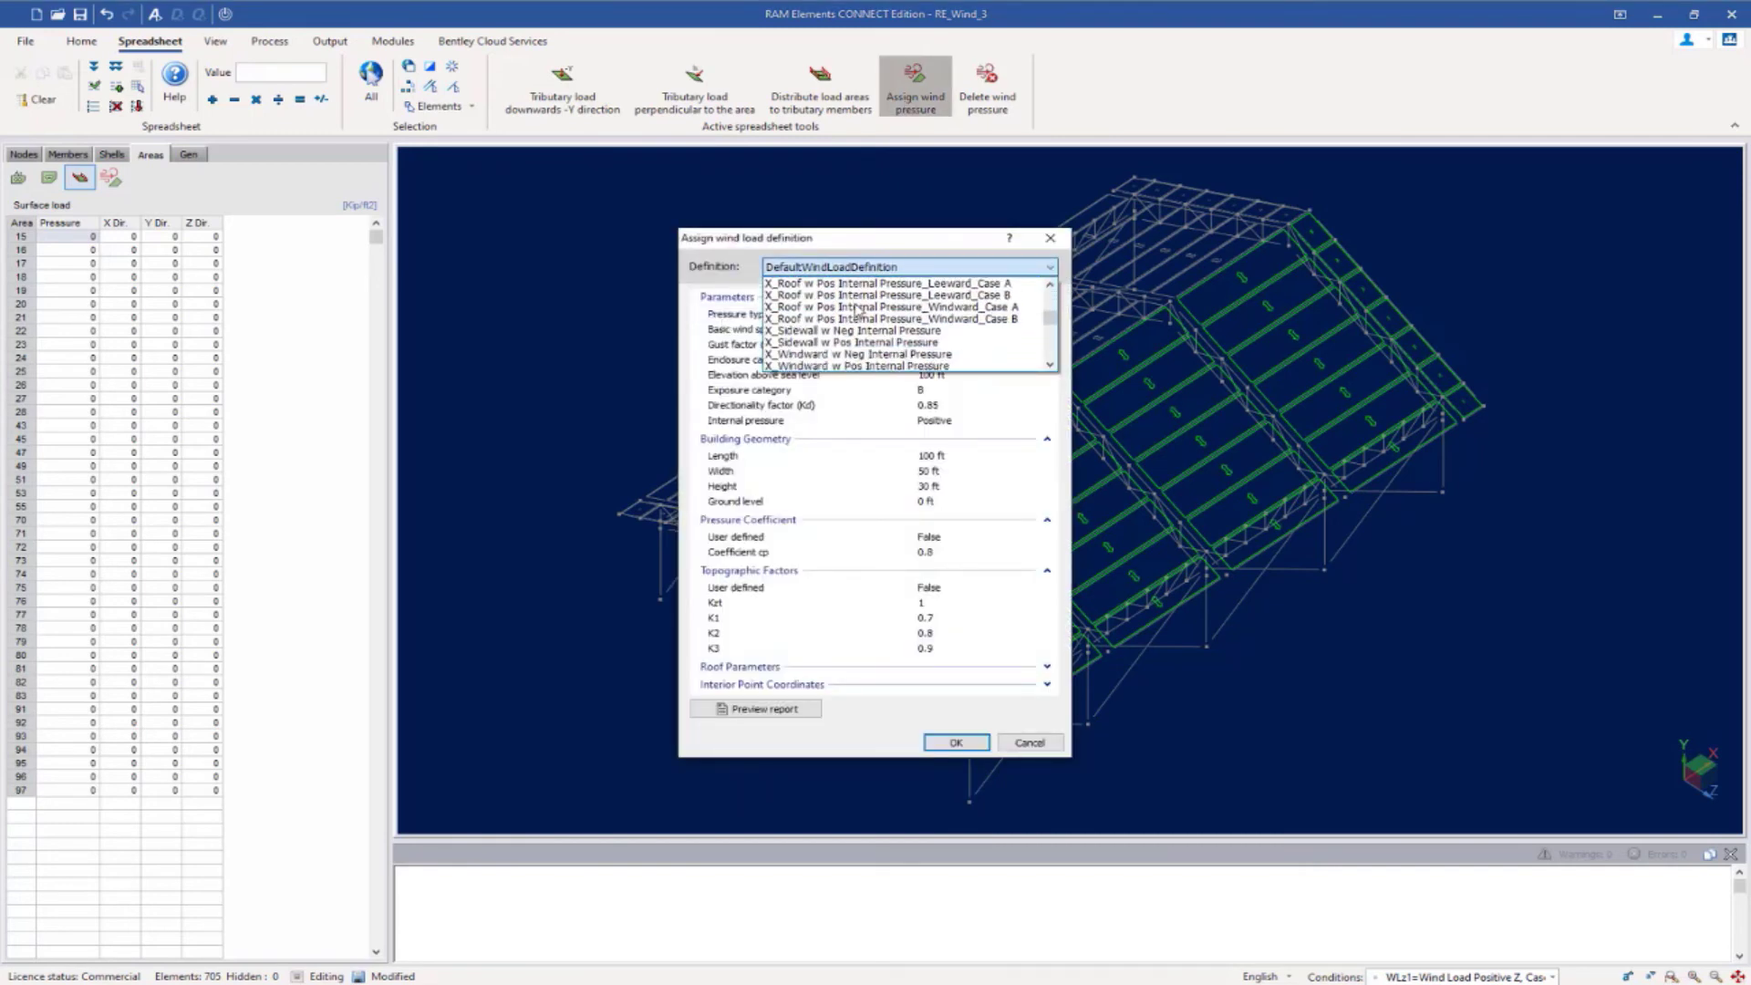
{"action": "scroll", "coordinate": [857, 315], "scroll_direction": "down", "scroll_amount": 5}
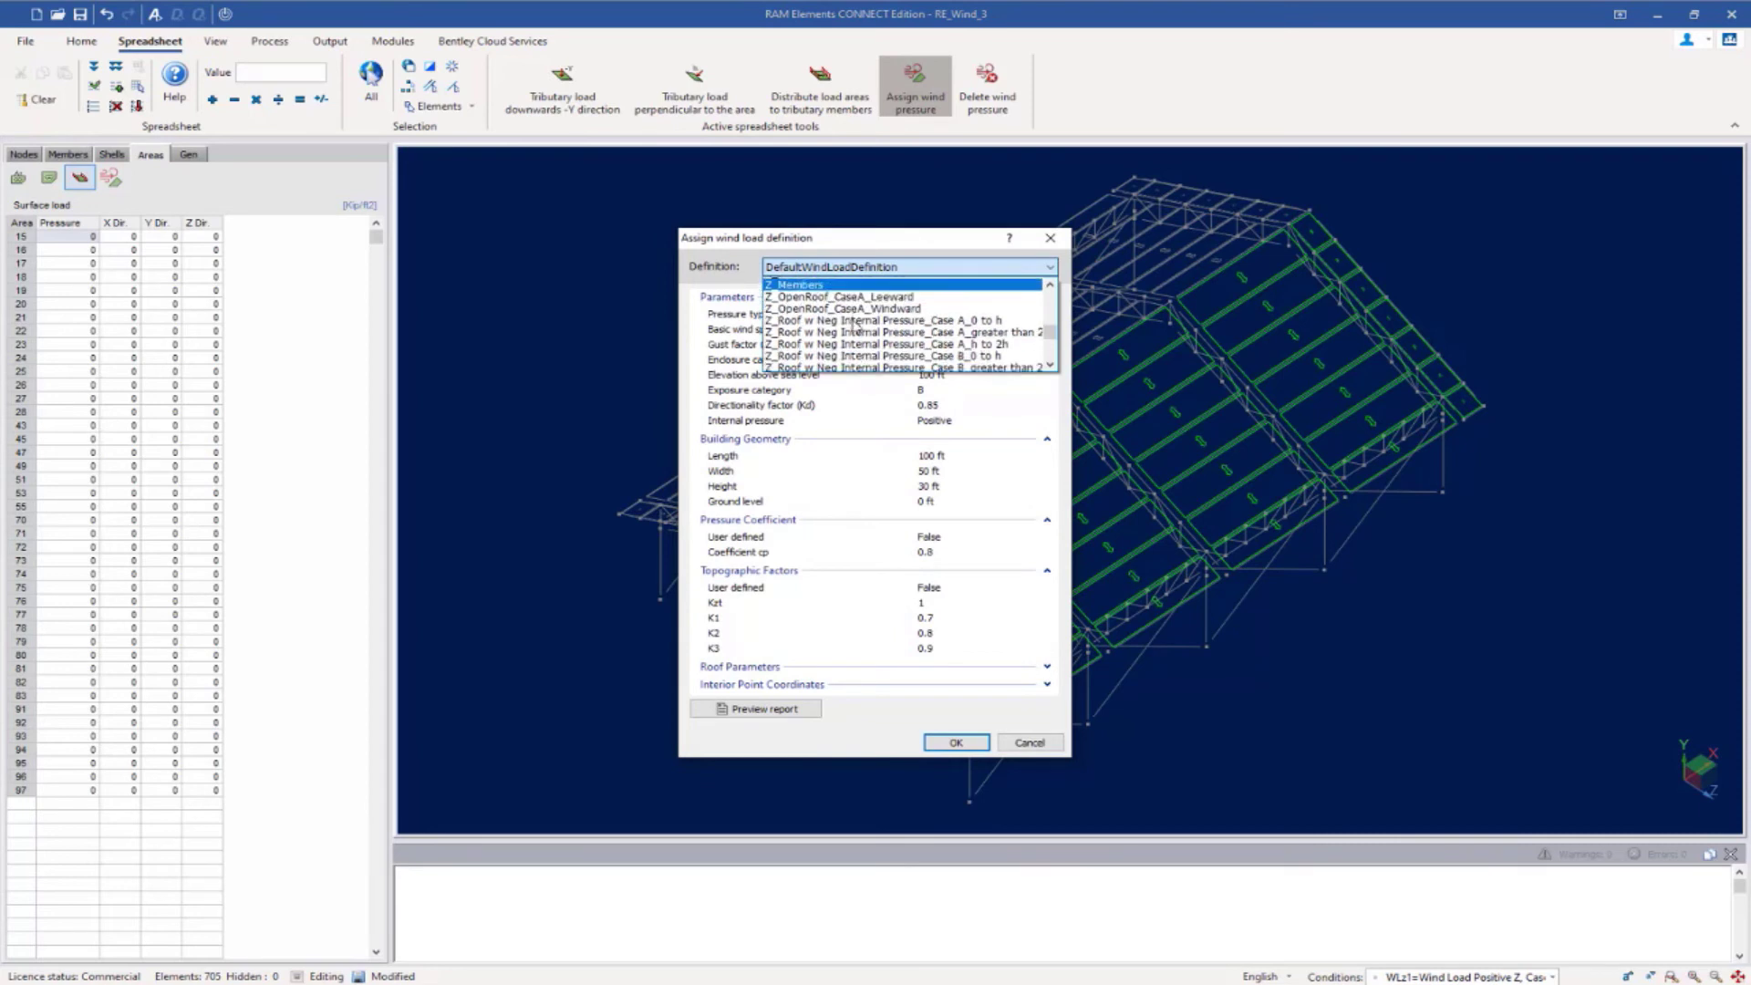
{"action": "scroll", "coordinate": [854, 326], "scroll_direction": "down", "scroll_amount": 4}
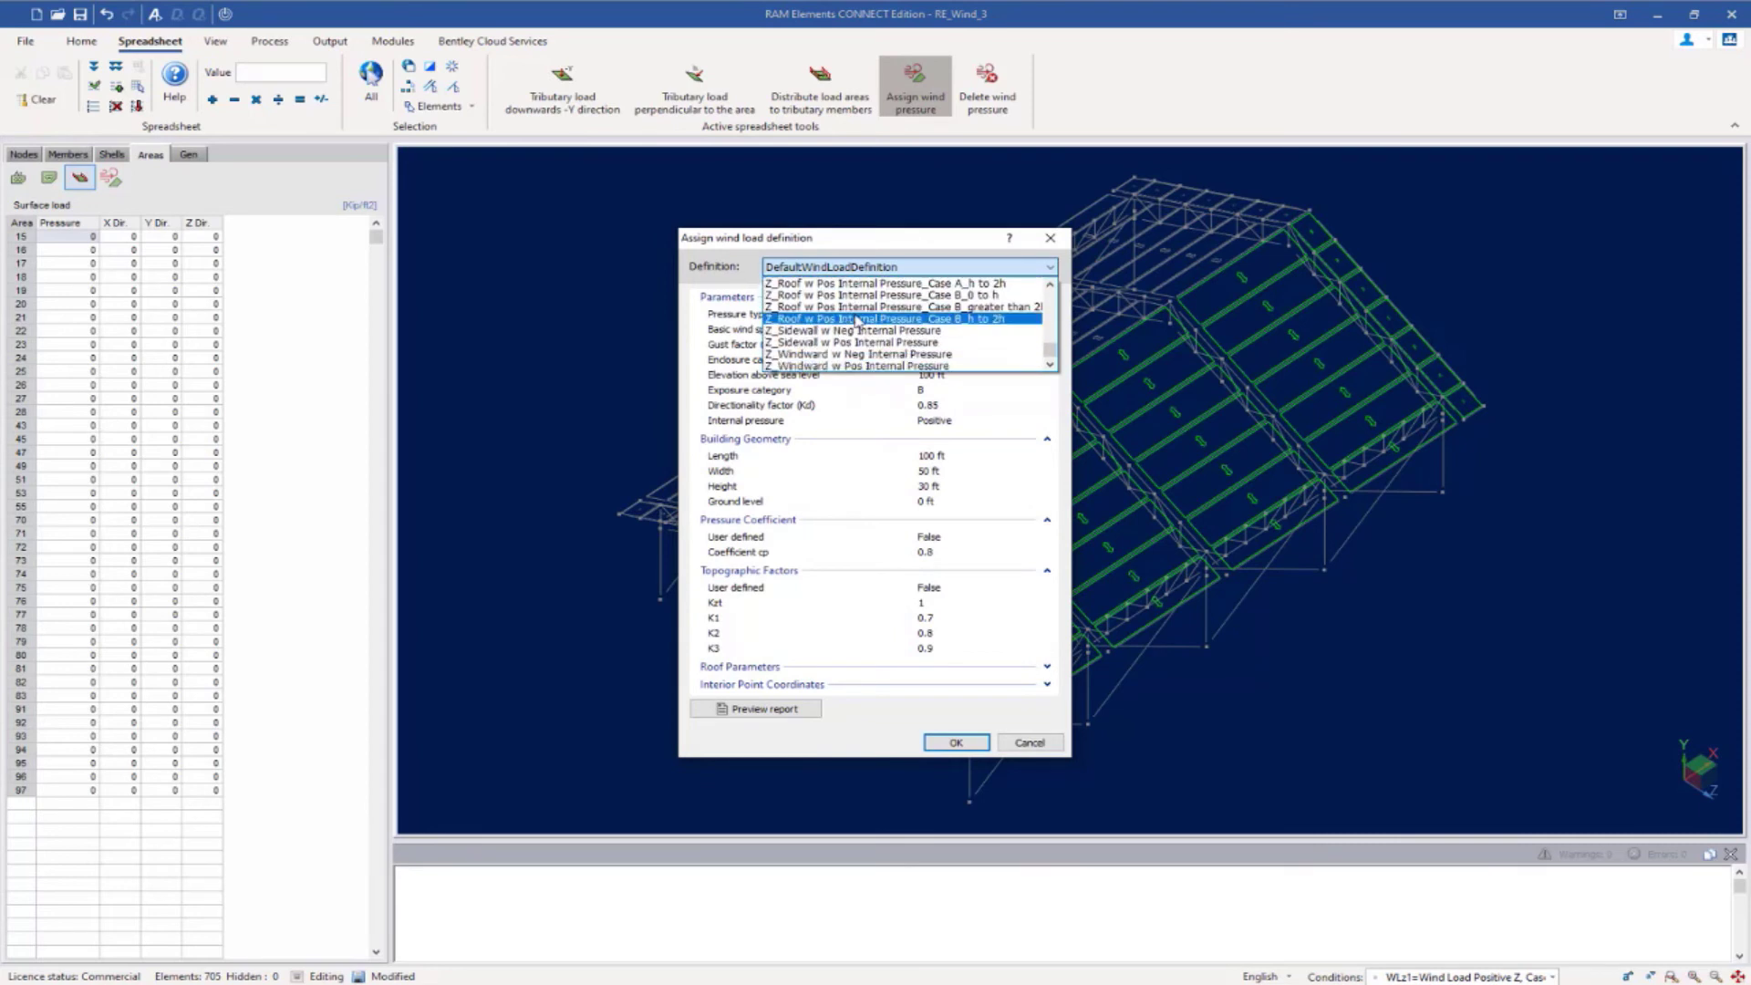
{"action": "scroll", "coordinate": [858, 321], "scroll_direction": "up", "scroll_amount": 5}
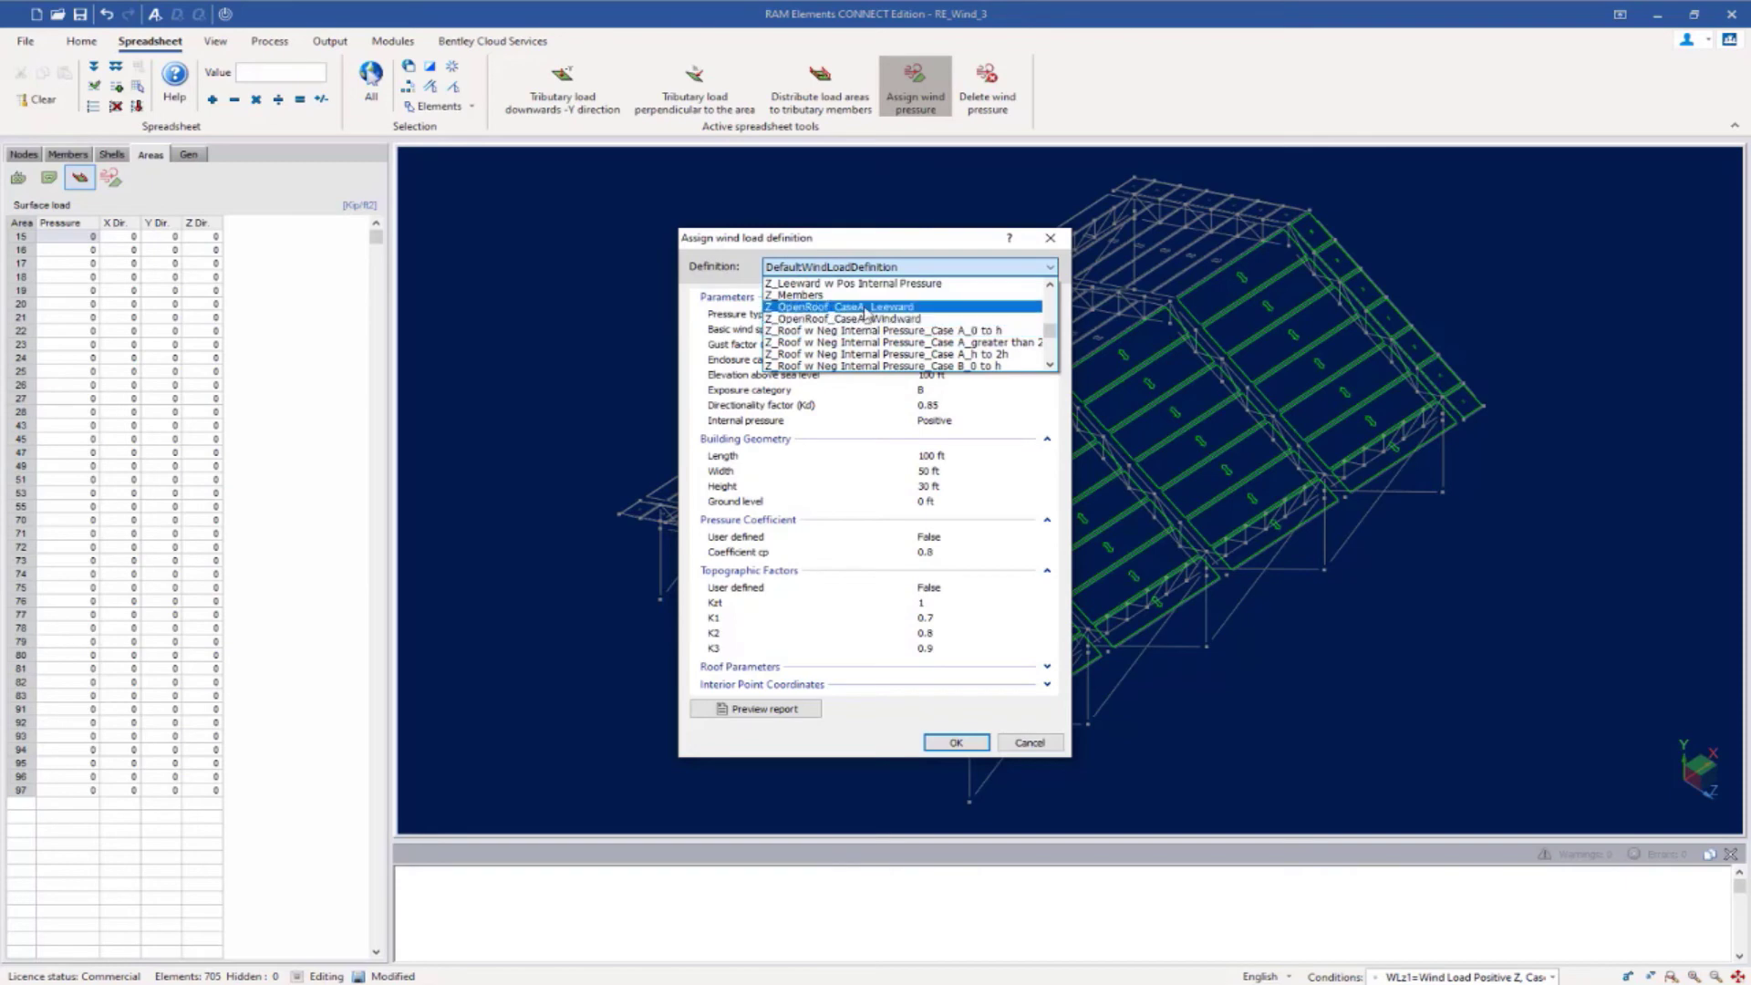
{"action": "left_click", "coordinate": [864, 307]}
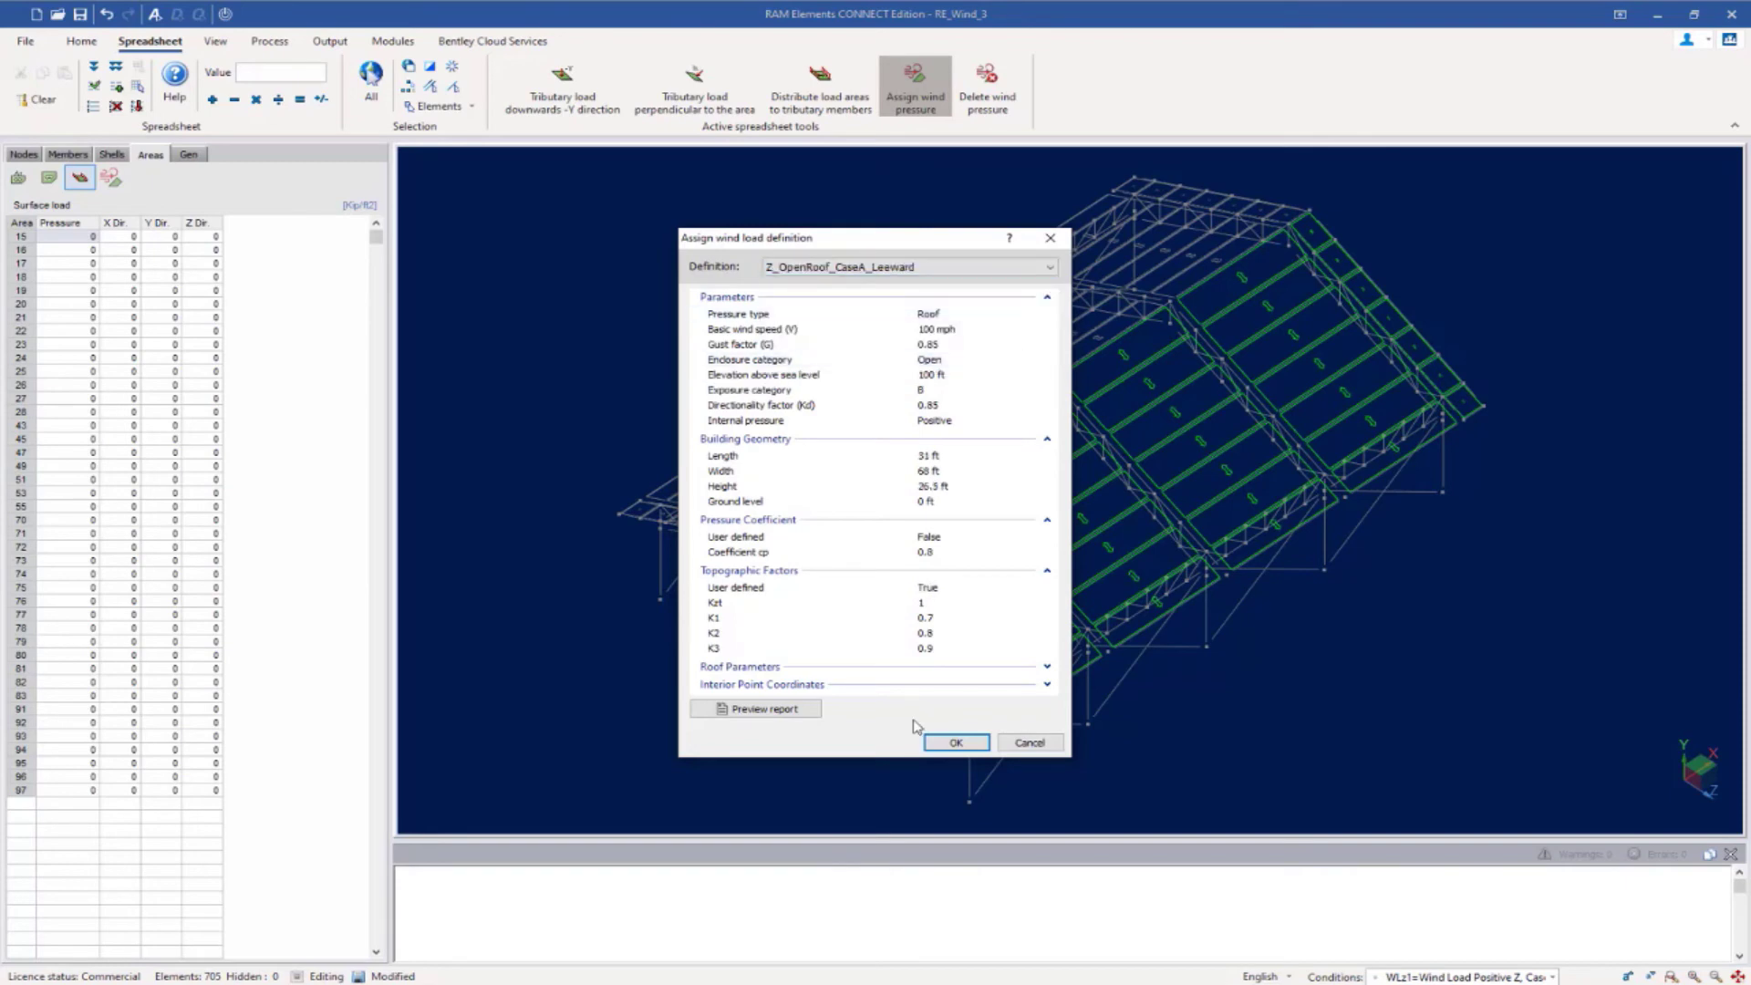
{"action": "left_click", "coordinate": [953, 743]}
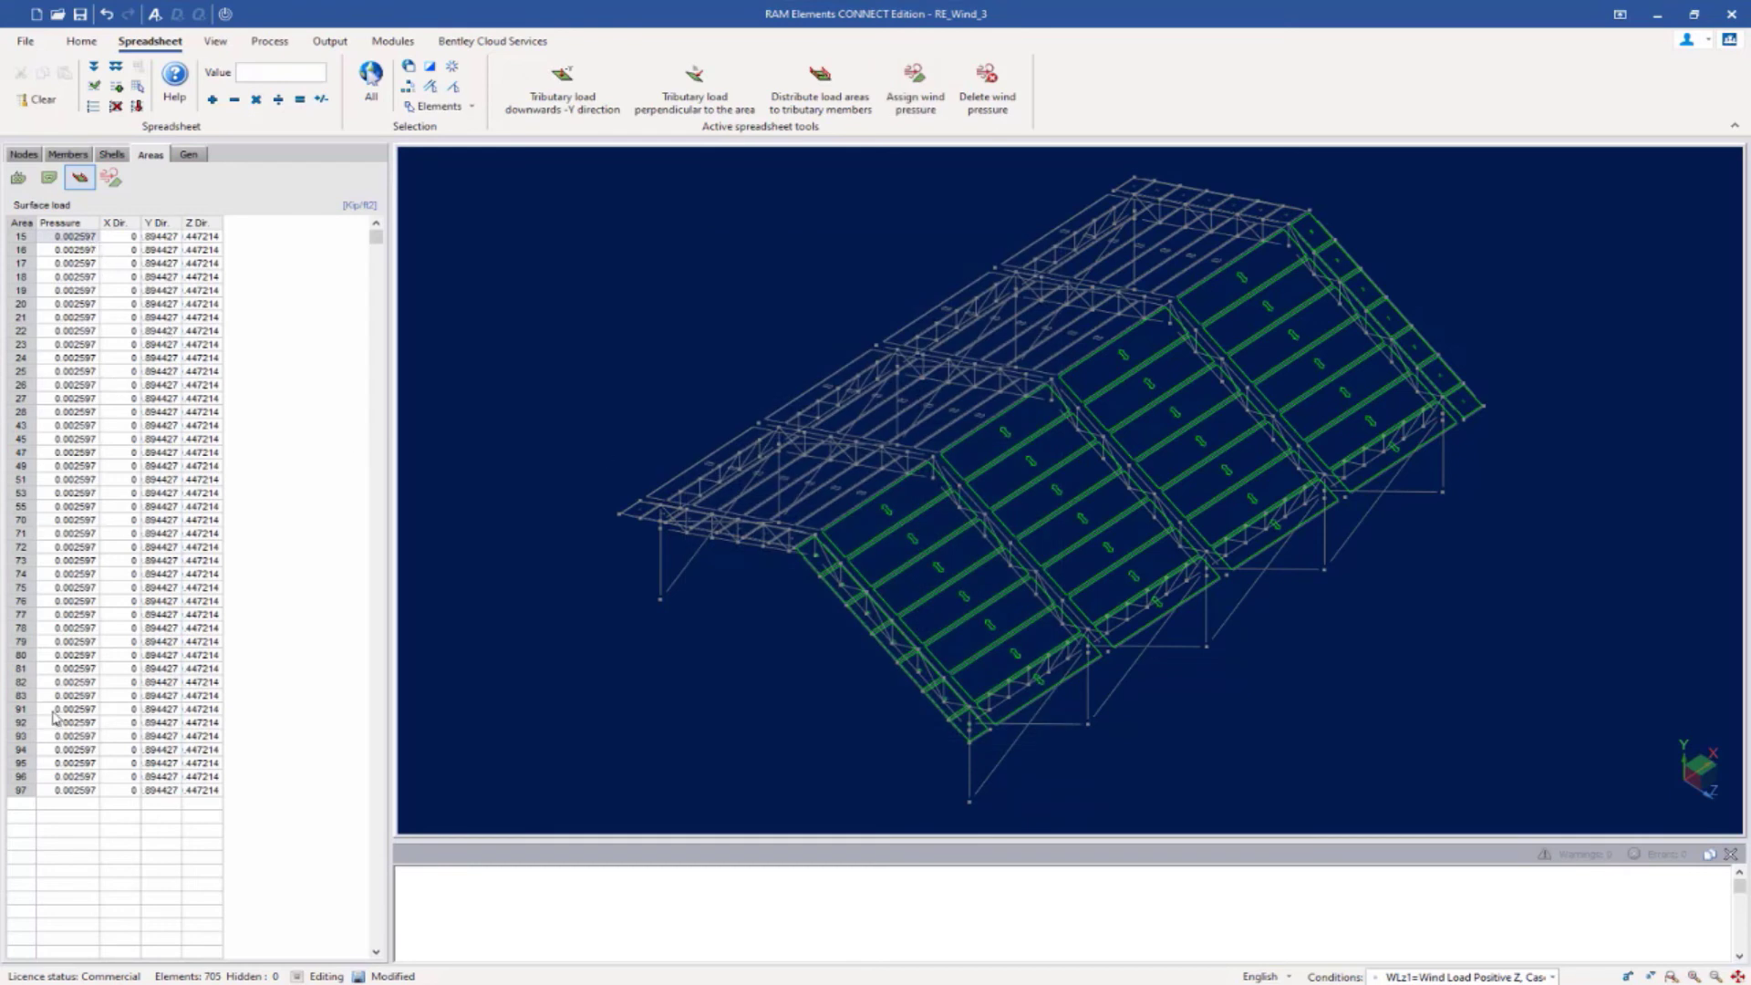
Step: Select the whole model and review the wind load definitions assigned to each area
{"action": "left_click", "coordinate": [370, 80]}
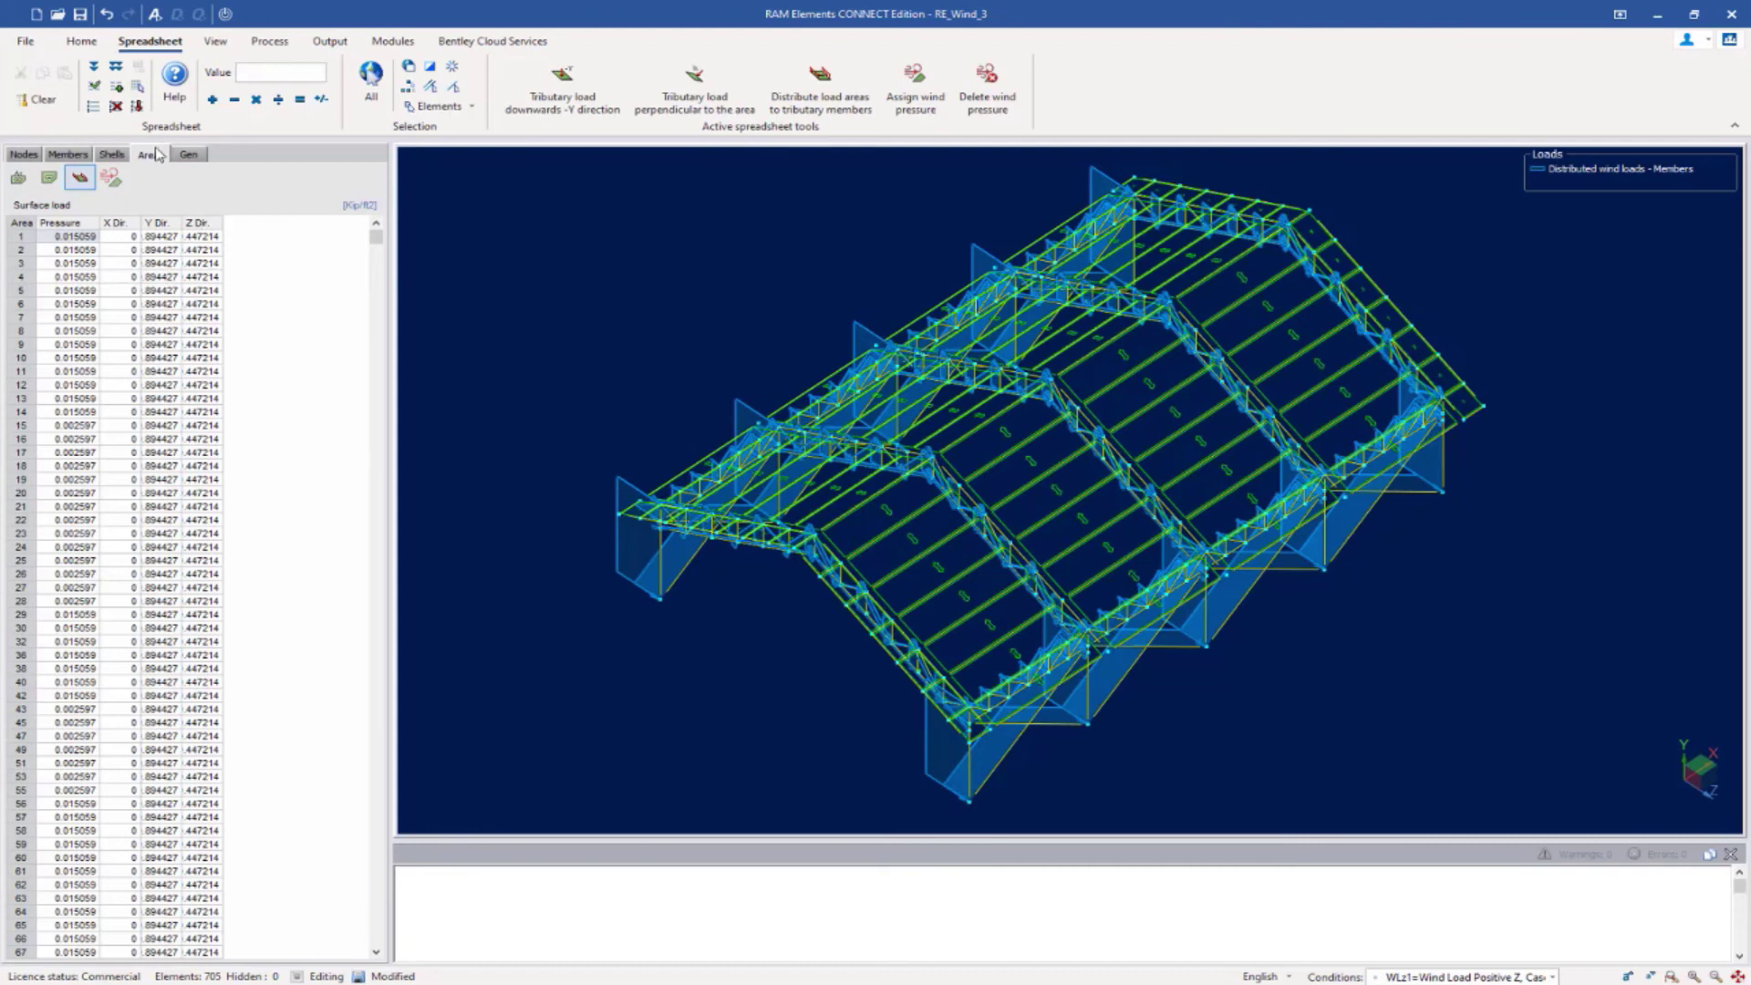
{"action": "left_click", "coordinate": [111, 179]}
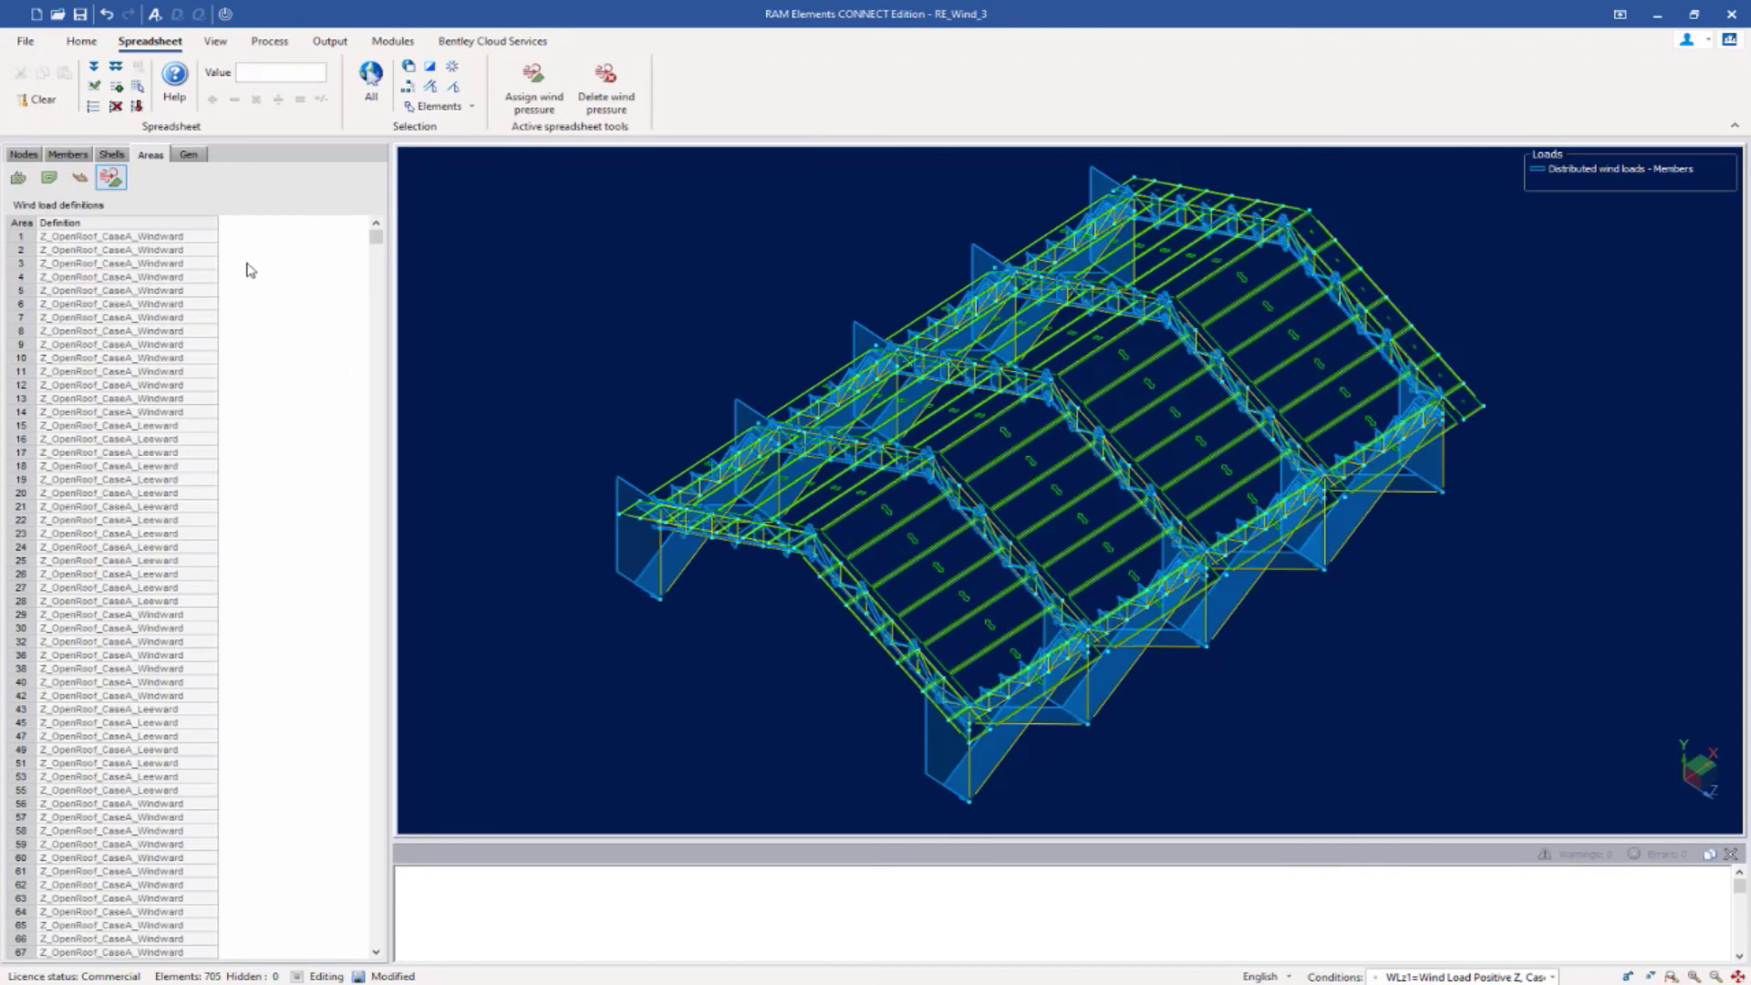
{"action": "scroll", "coordinate": [211, 511], "scroll_direction": "down", "scroll_amount": 7}
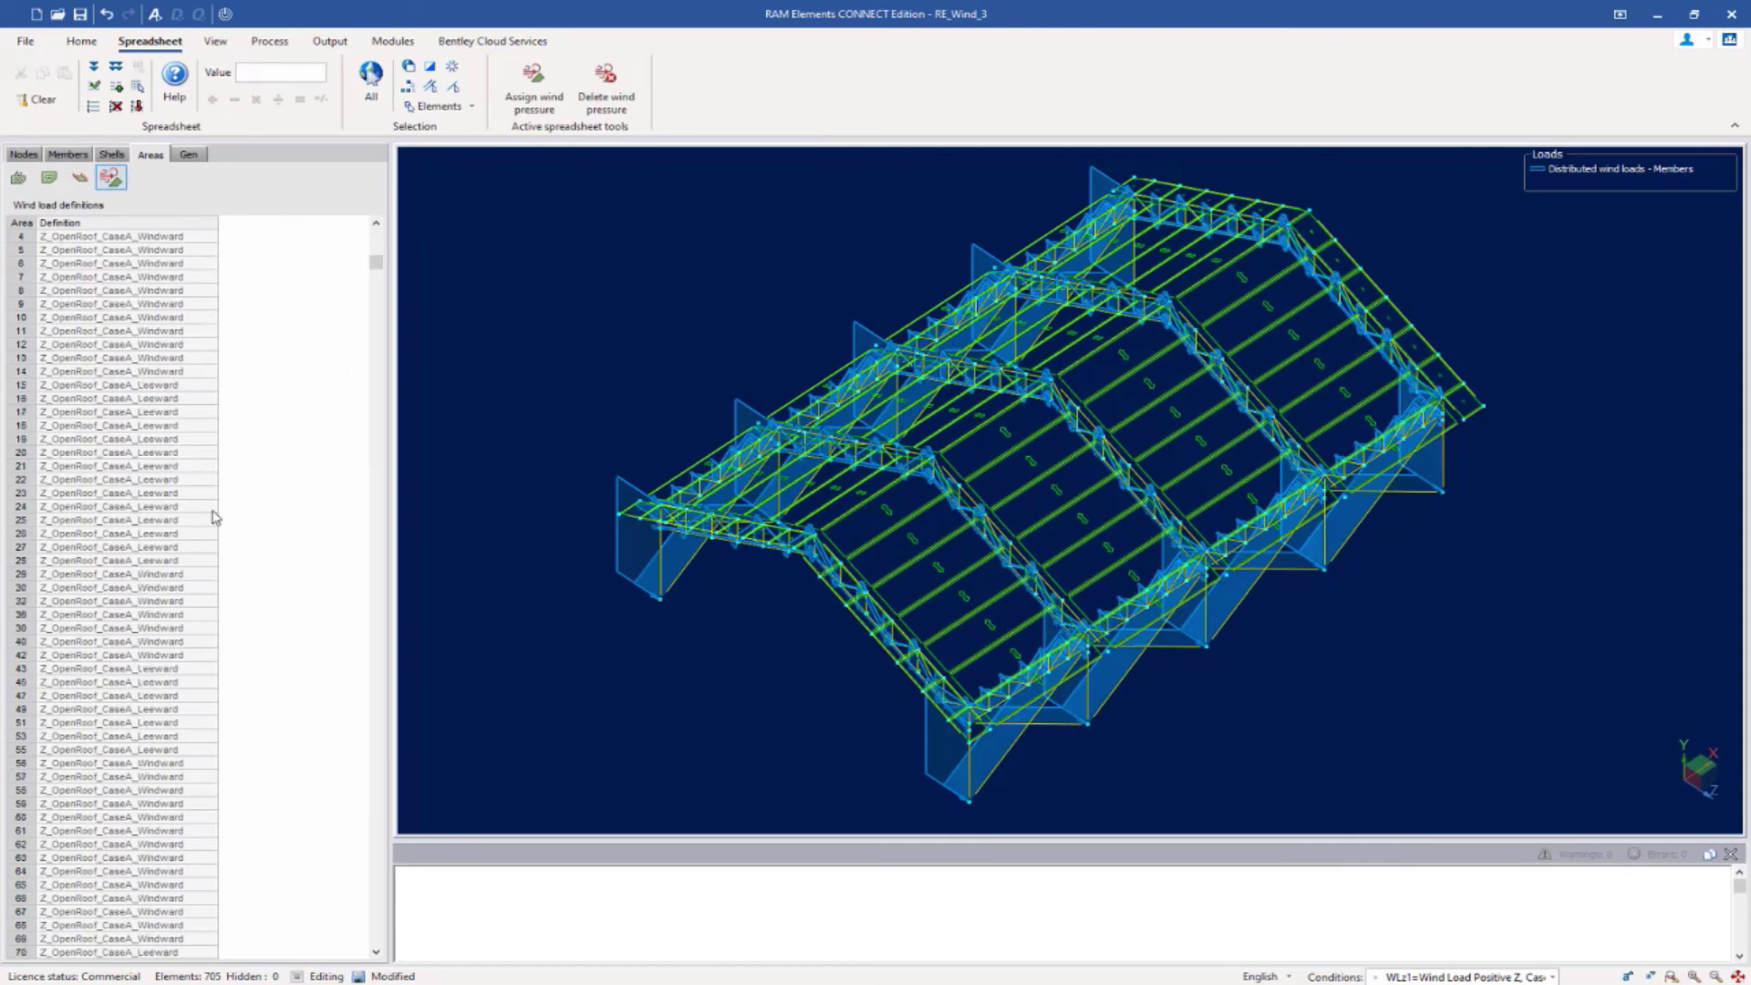
{"action": "scroll", "coordinate": [211, 624], "scroll_direction": "up", "scroll_amount": 6}
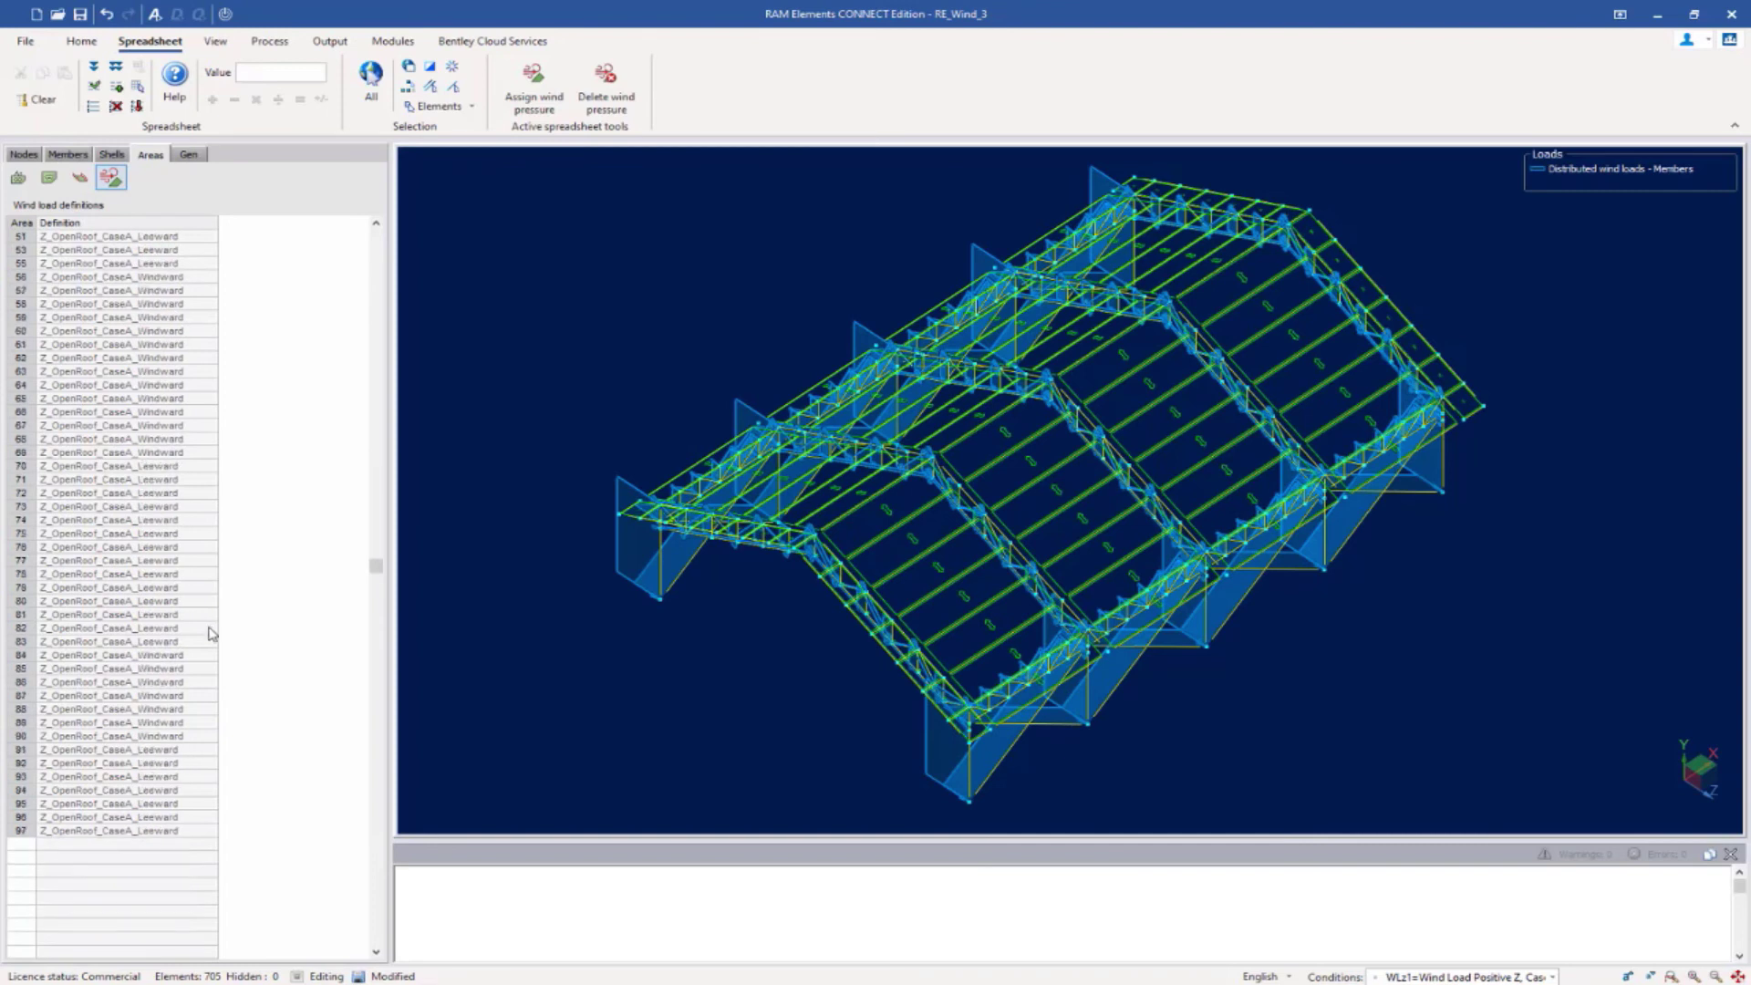
{"action": "scroll", "coordinate": [202, 638], "scroll_direction": "up", "scroll_amount": 1}
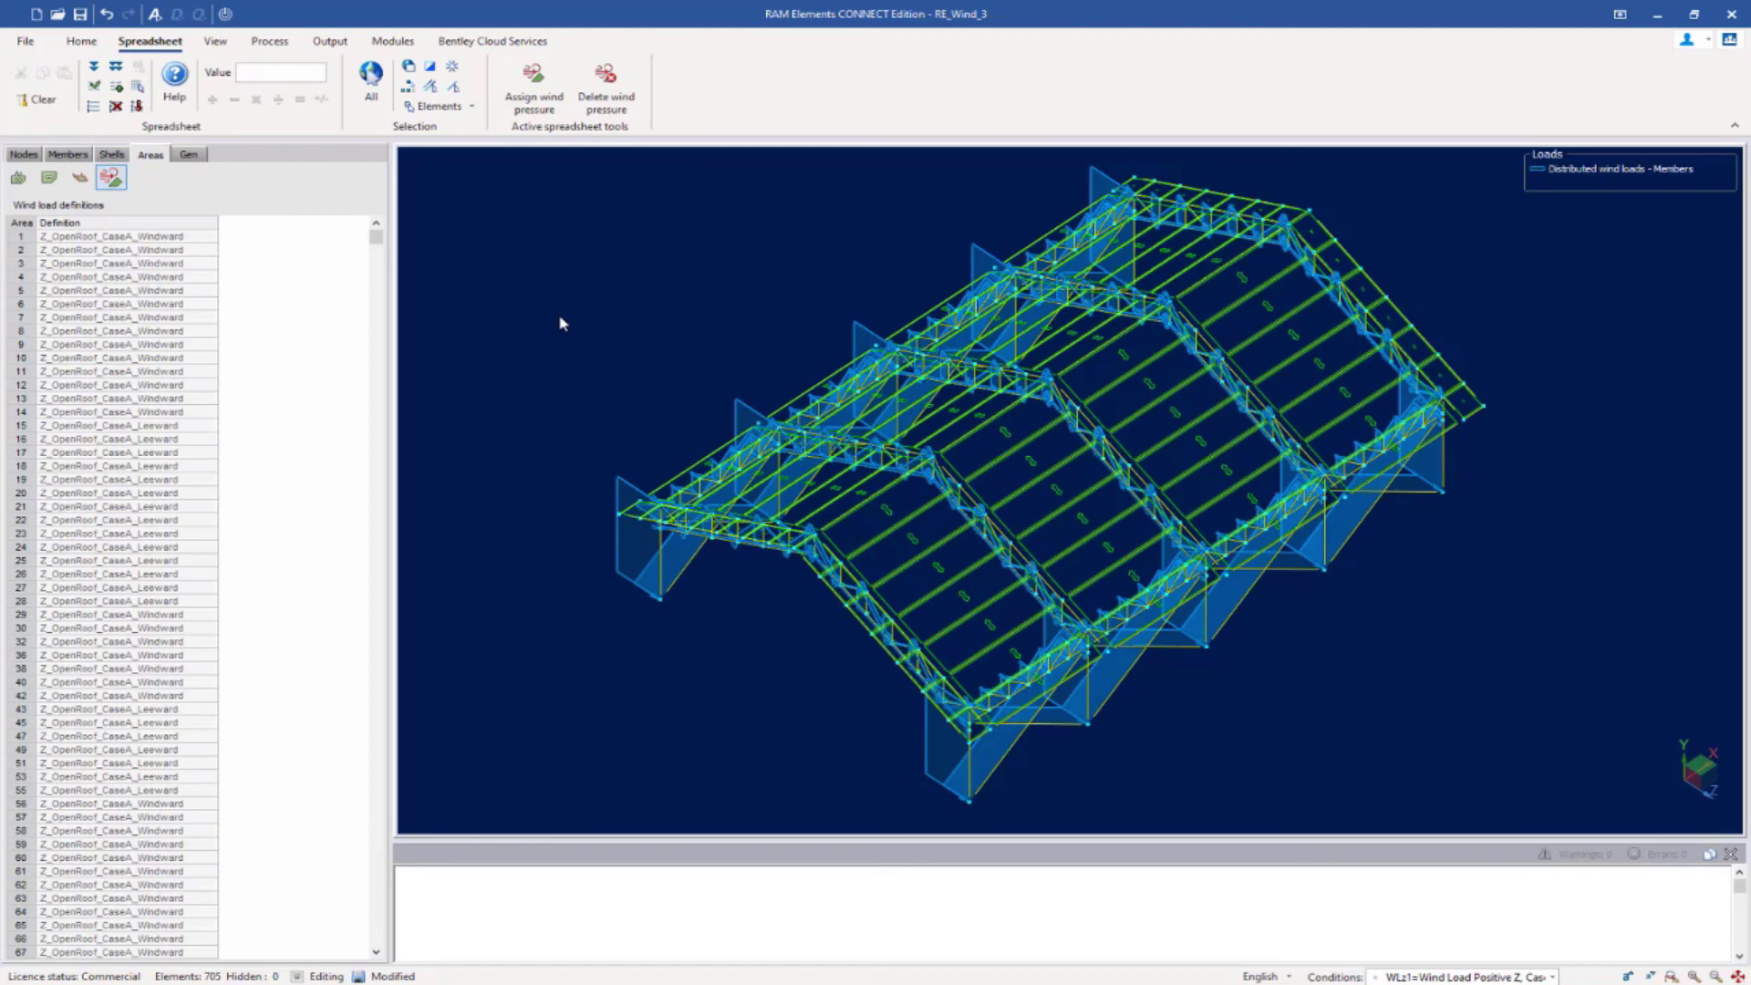
Step: Return to the areas' surface load data, distribute the area loads to the tributary members, and save the model
{"action": "left_click", "coordinate": [67, 181]}
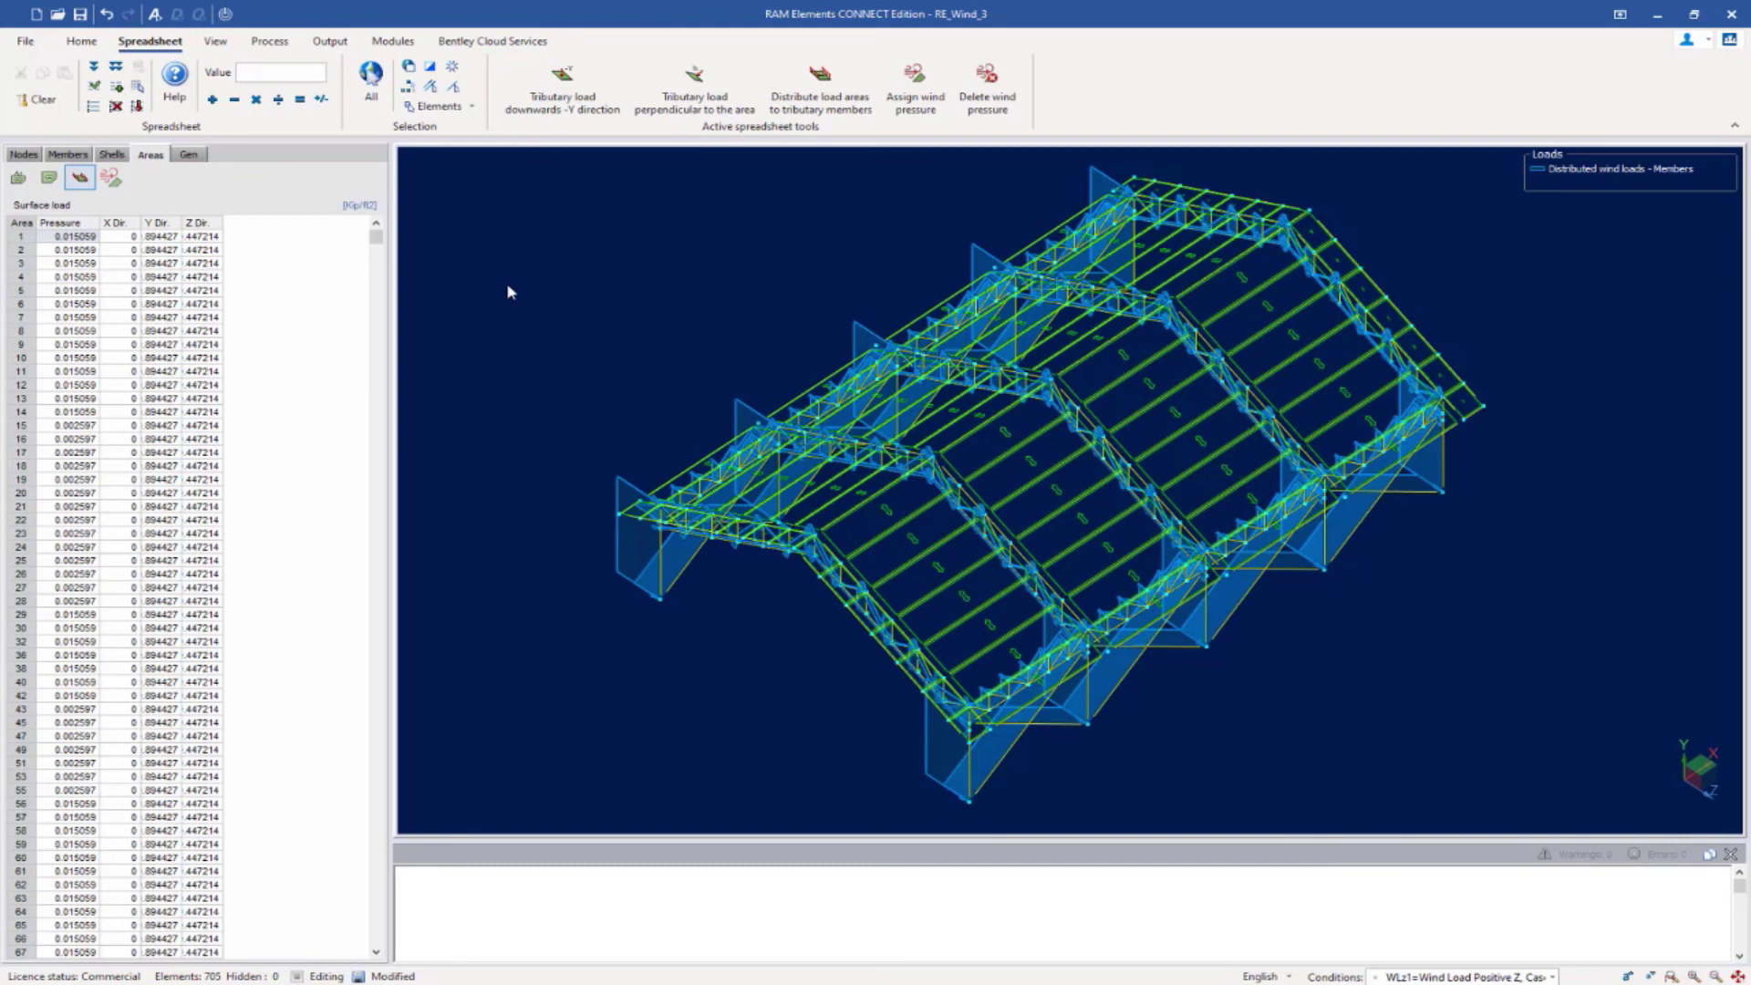
{"action": "left_click", "coordinate": [793, 109]}
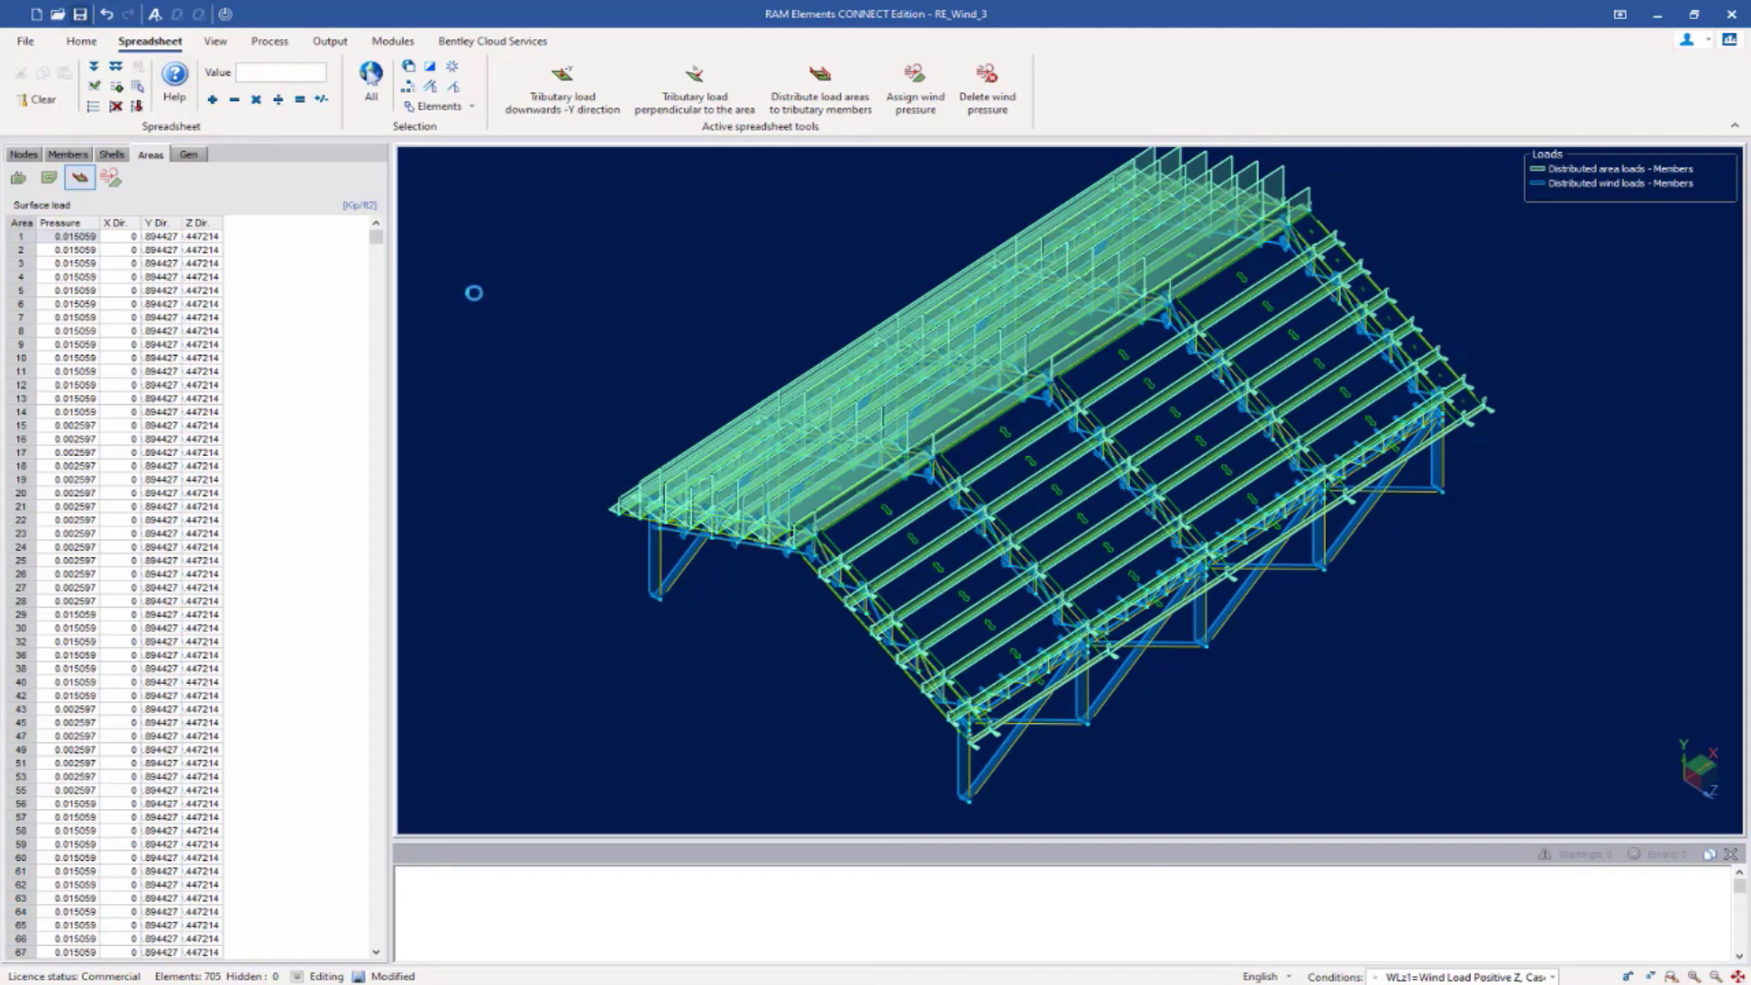
{"action": "key", "text": "ctrl+s"}
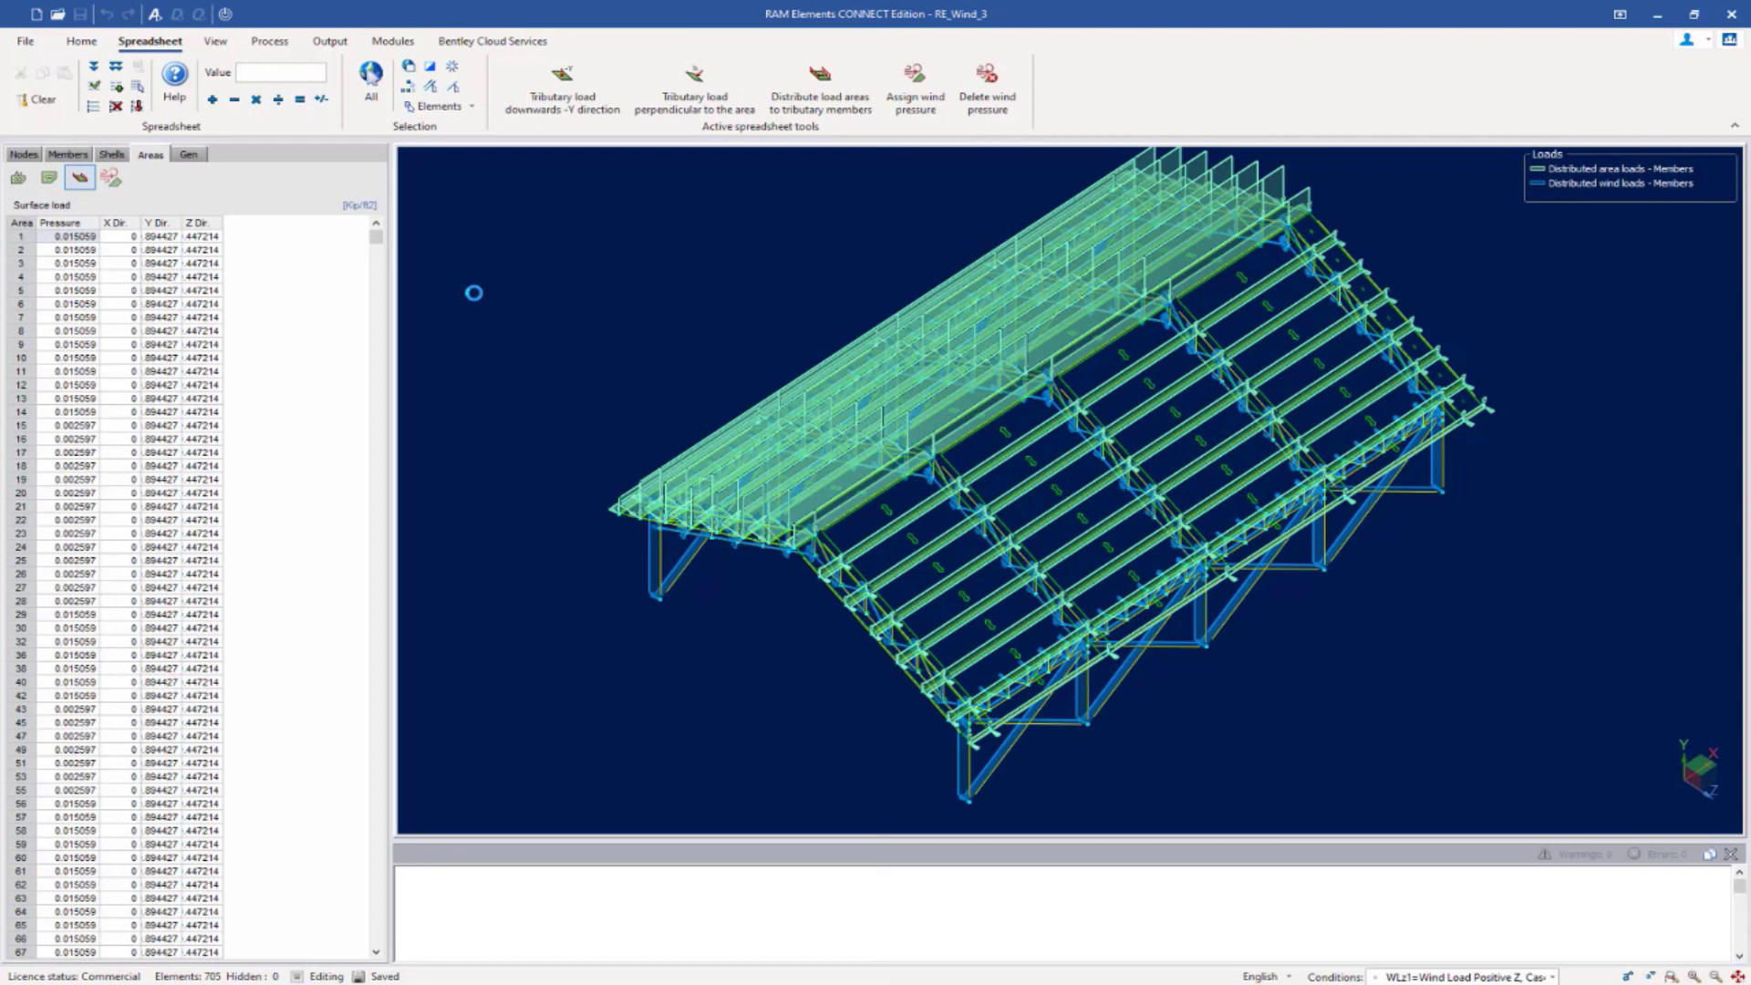